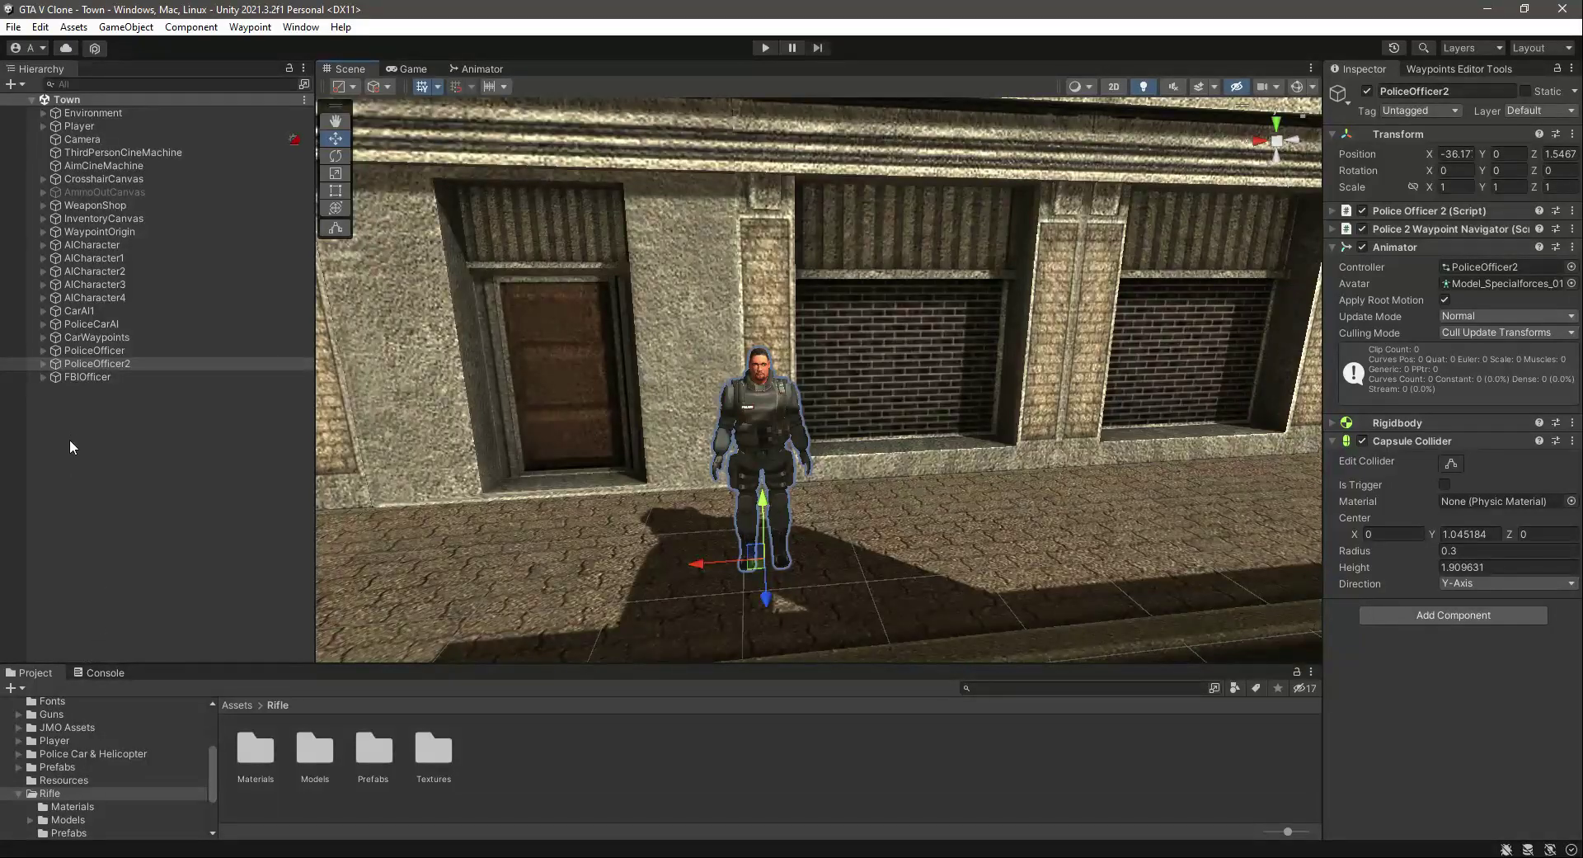
Step: Expand PoliceOfficer2's bone hierarchy down to RightHand and select RightHandThumb1
{"action": "left_click", "coordinate": [43, 363]}
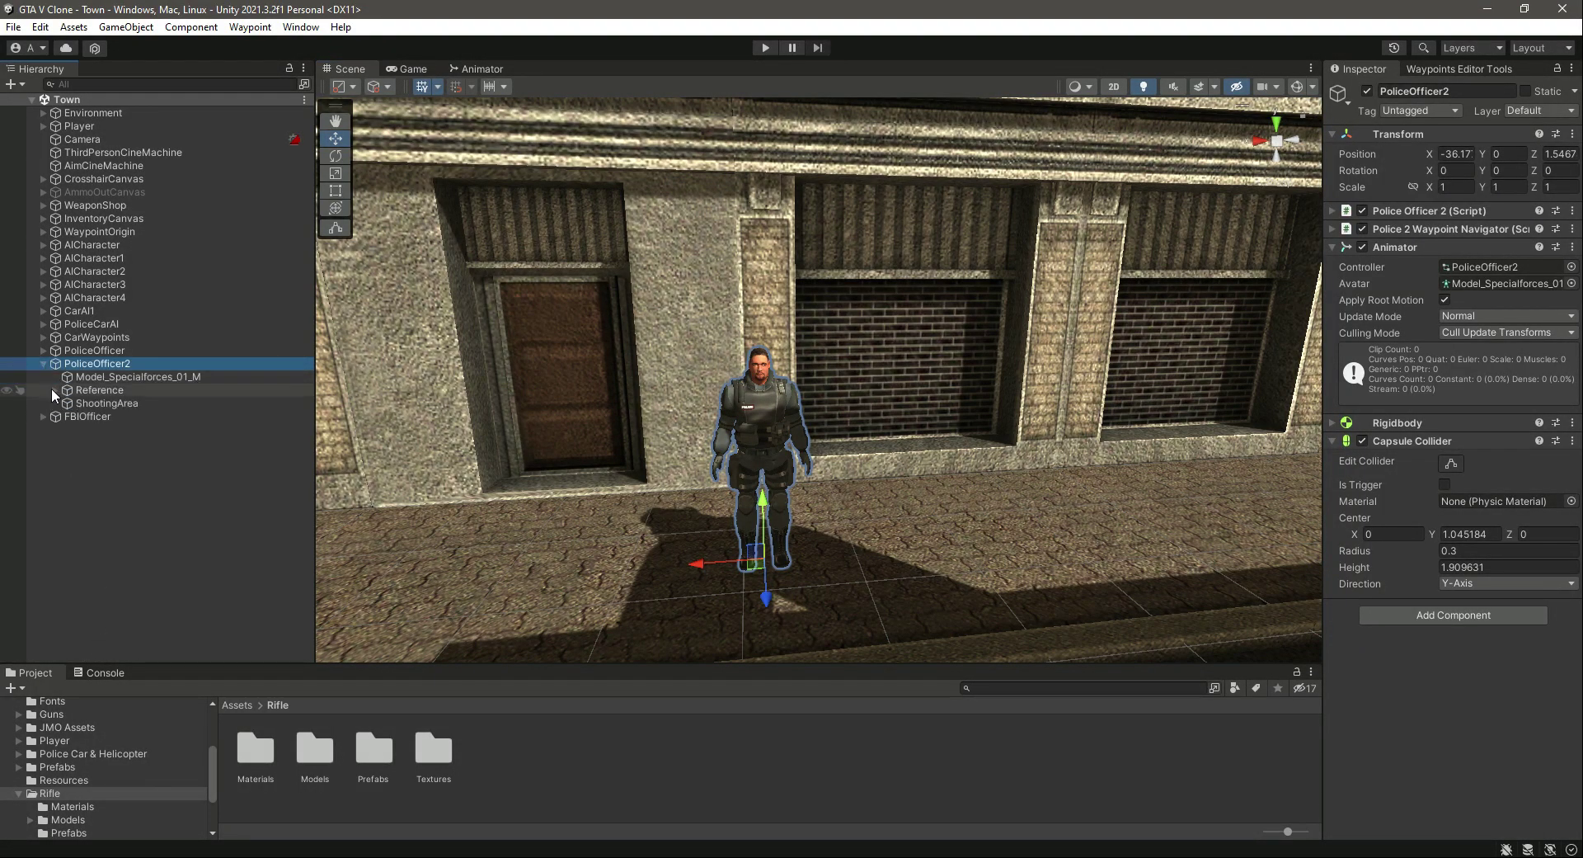
{"action": "left_click", "coordinate": [66, 404]}
{"action": "left_click", "coordinate": [78, 442]}
{"action": "left_click", "coordinate": [89, 456]}
{"action": "left_click", "coordinate": [101, 469]}
{"action": "left_click", "coordinate": [112, 509]}
{"action": "left_click", "coordinate": [124, 521]}
{"action": "left_click", "coordinate": [135, 535]}
{"action": "left_click", "coordinate": [147, 548]}
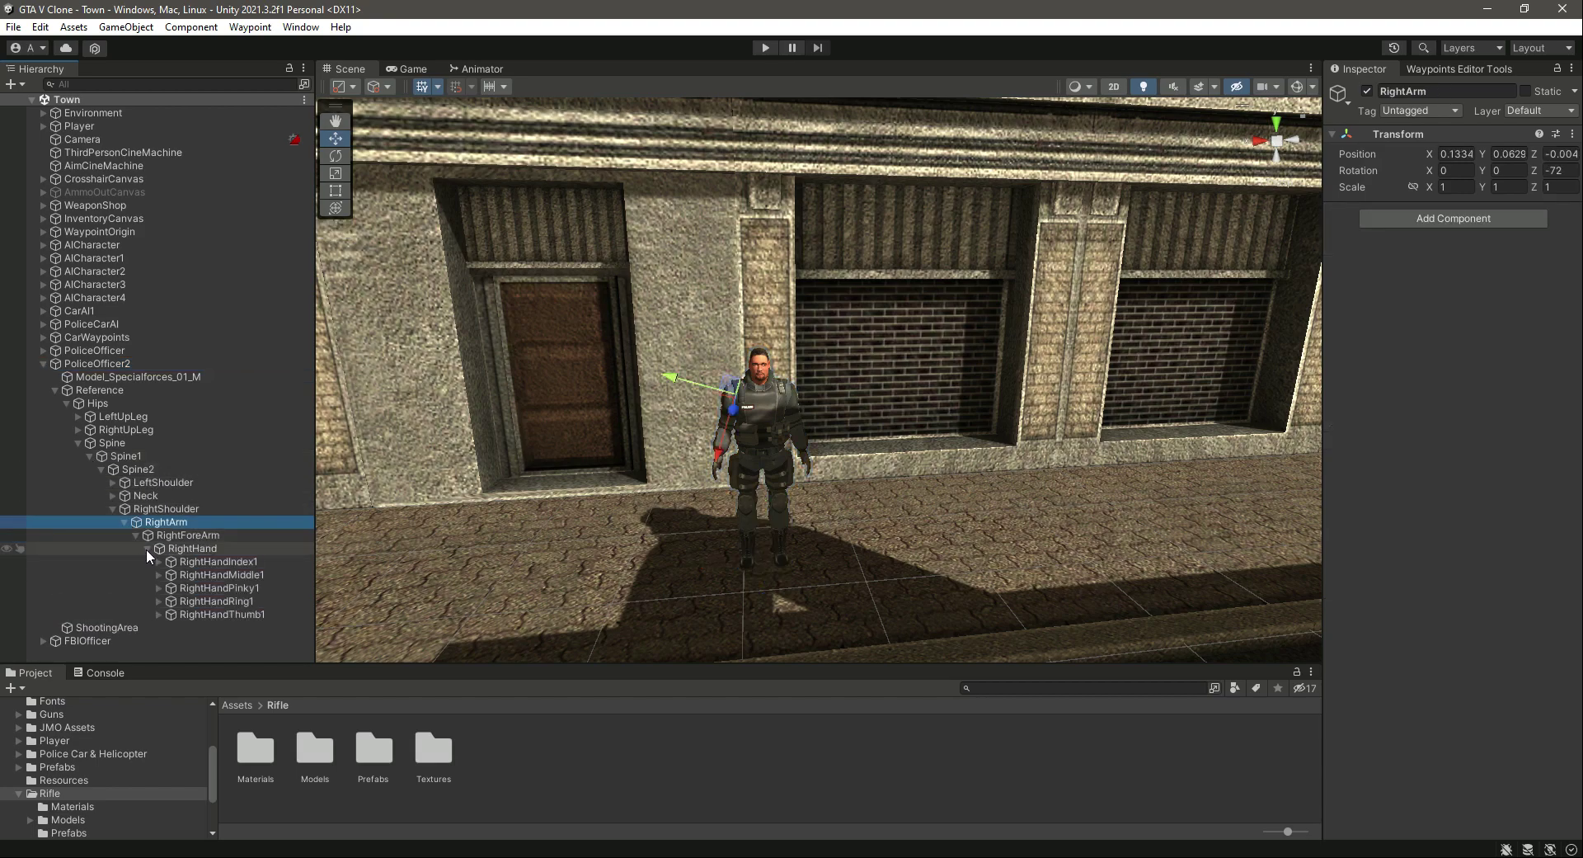
{"action": "left_click", "coordinate": [198, 612]}
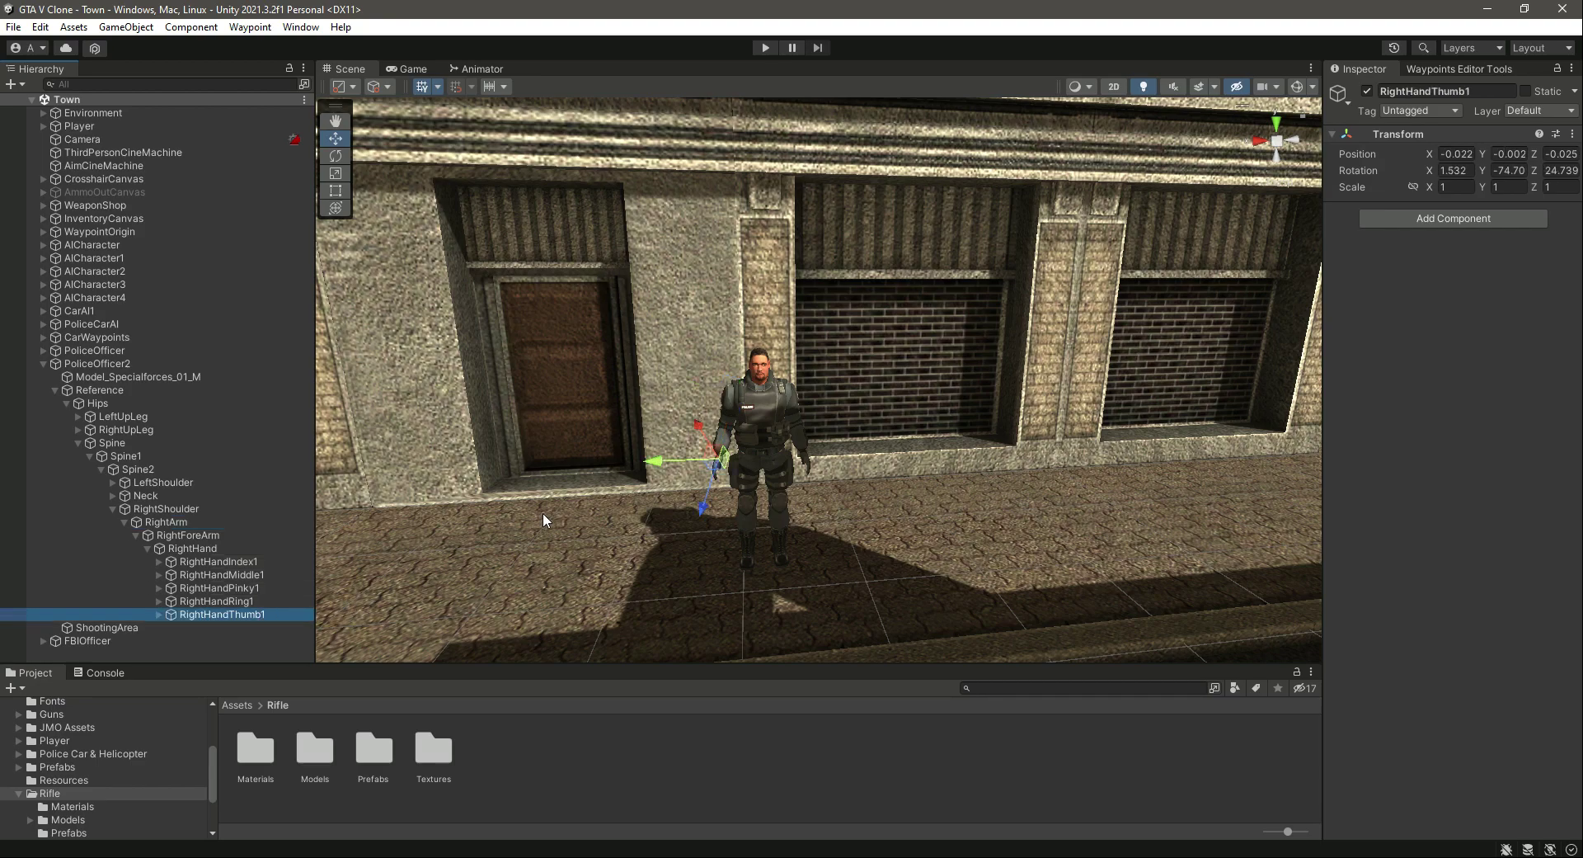
{"action": "right_click_drag", "start_coordinate": [542, 512], "coordinate": [601, 514]}
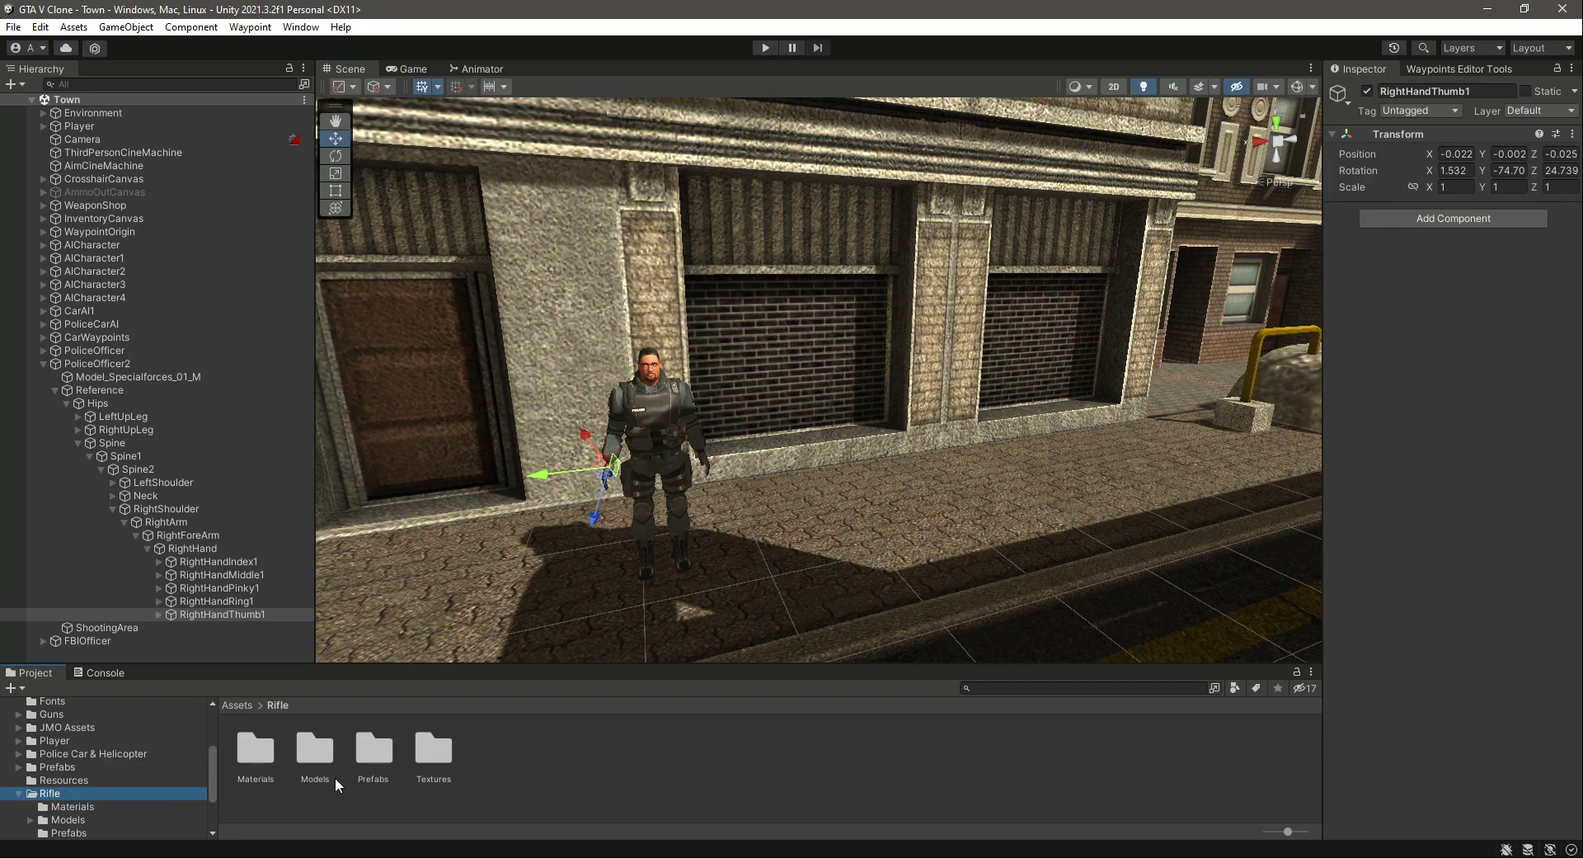
{"action": "double_click", "coordinate": [364, 755]}
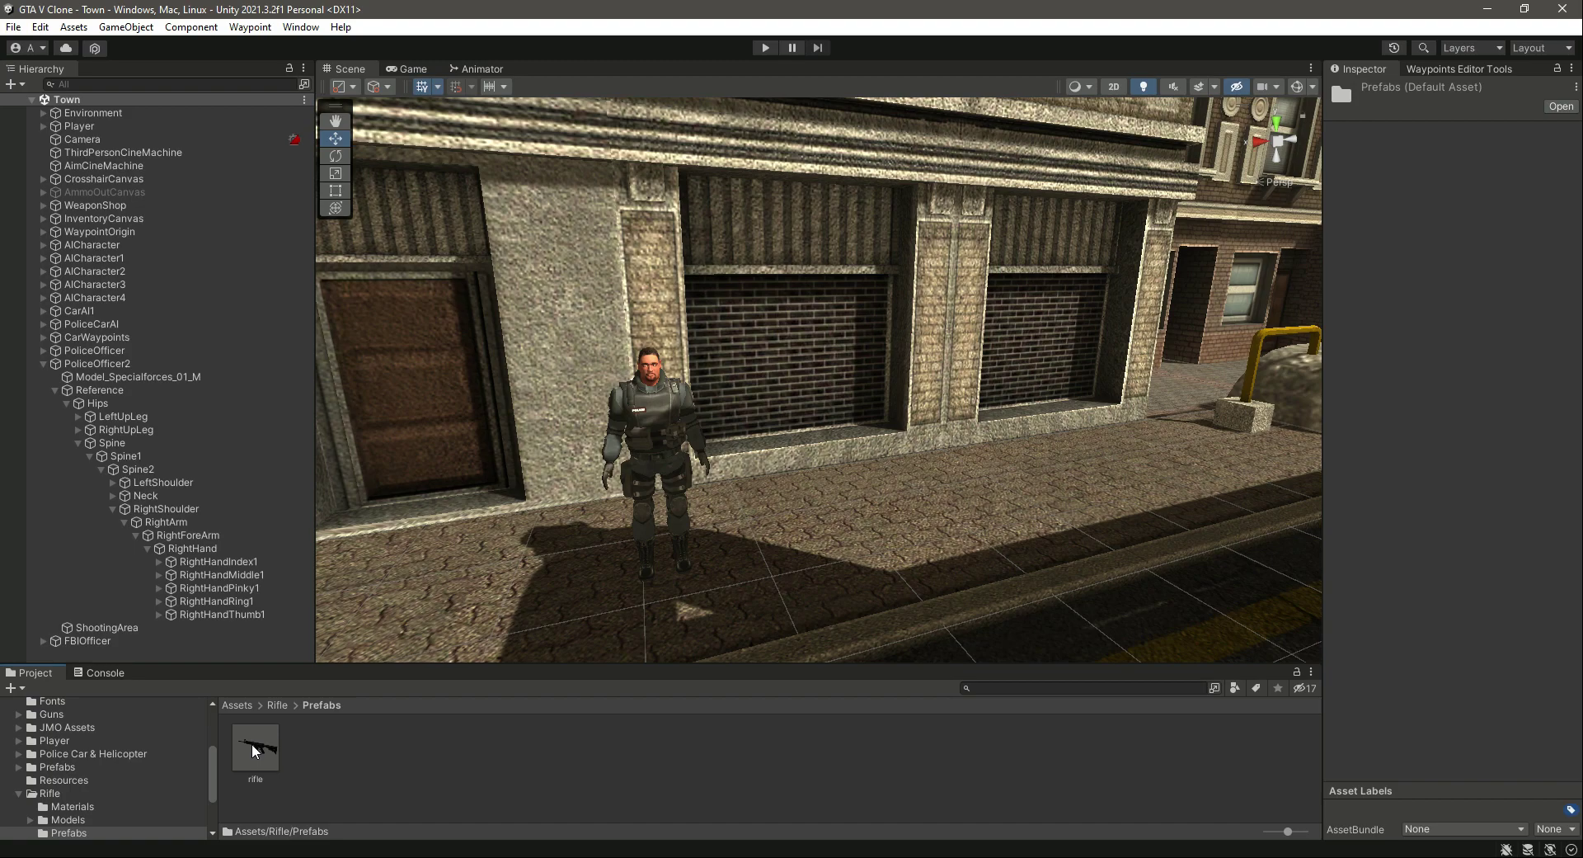
{"action": "left_click_drag", "start_coordinate": [251, 744], "coordinate": [560, 599]}
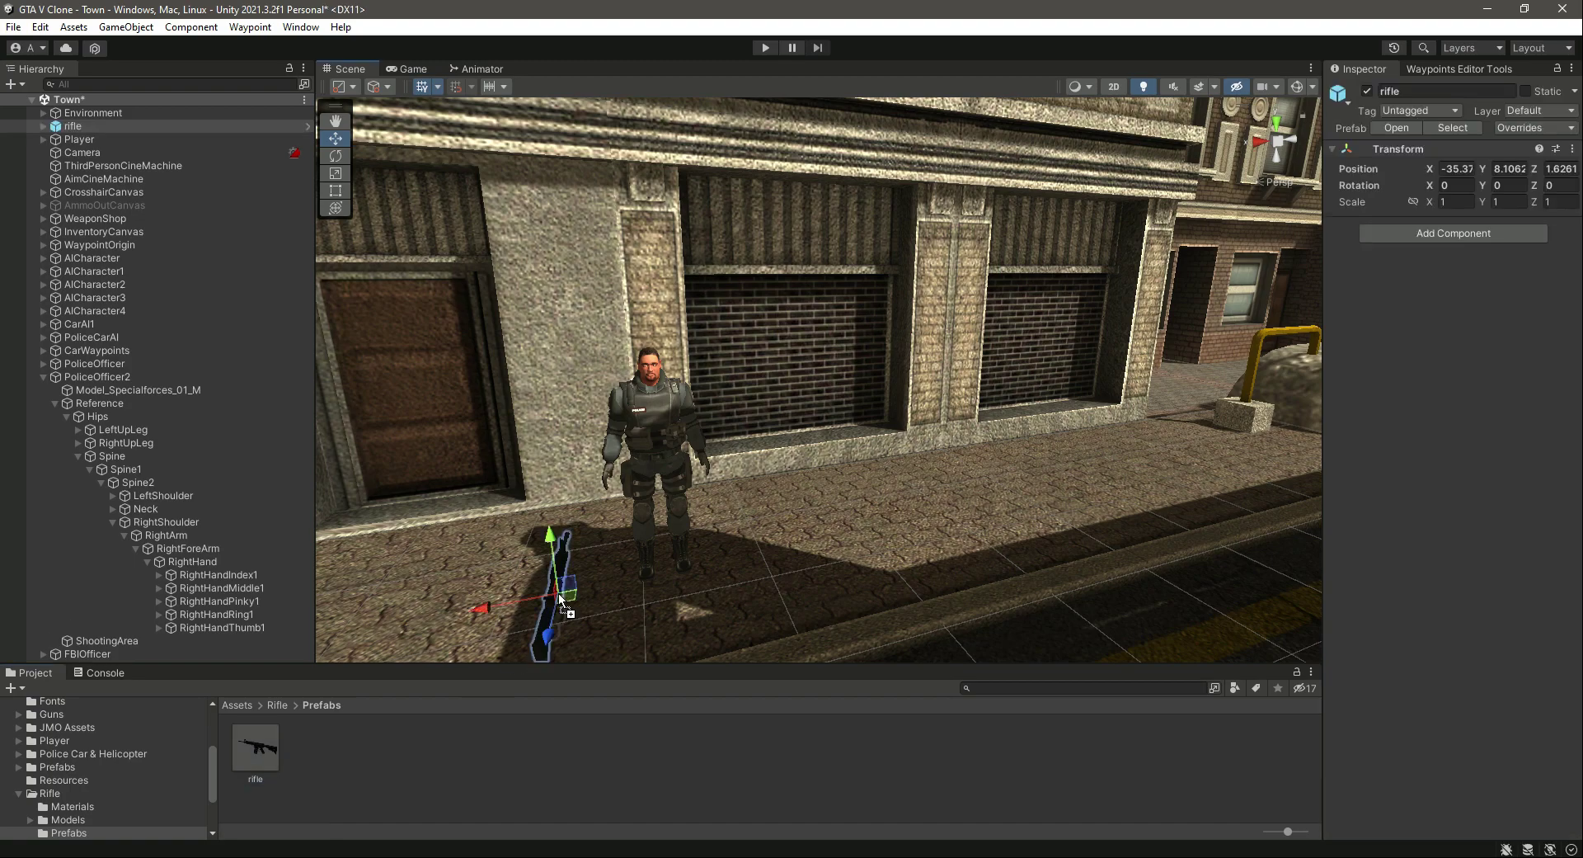
{"action": "left_click_drag", "start_coordinate": [84, 121], "coordinate": [86, 126]}
{"action": "key", "text": "Delete"}
Step: Focus the view on PoliceOfficer and select the M4A1 rifle mesh in its right hand
{"action": "right_click_drag", "start_coordinate": [790, 481], "coordinate": [917, 462]}
{"action": "double_click", "coordinate": [94, 351]}
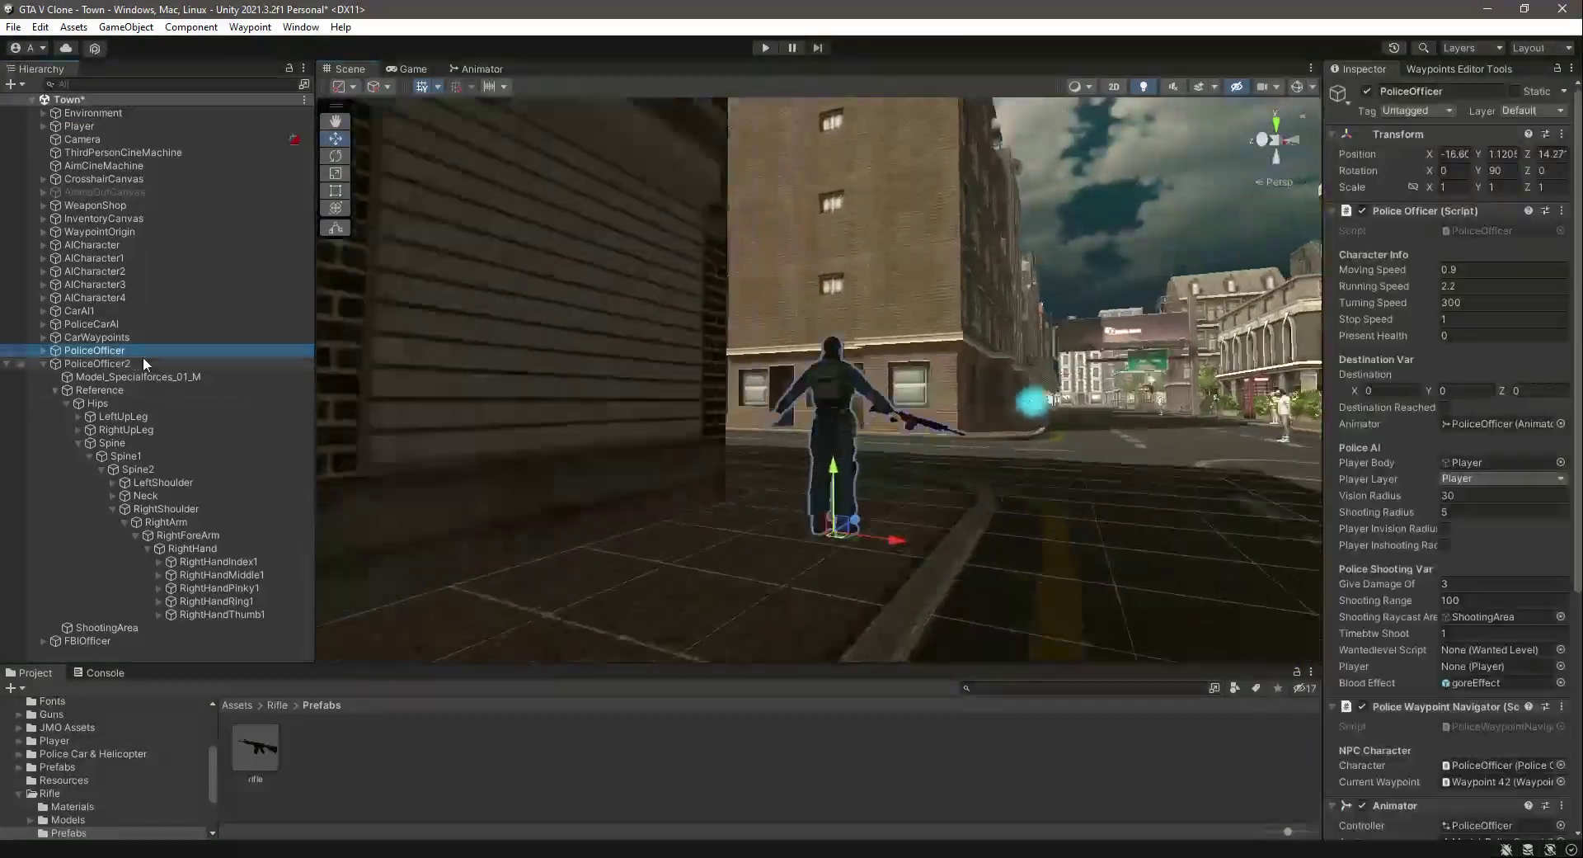
{"action": "right_click_drag", "start_coordinate": [925, 573], "coordinate": [863, 542]}
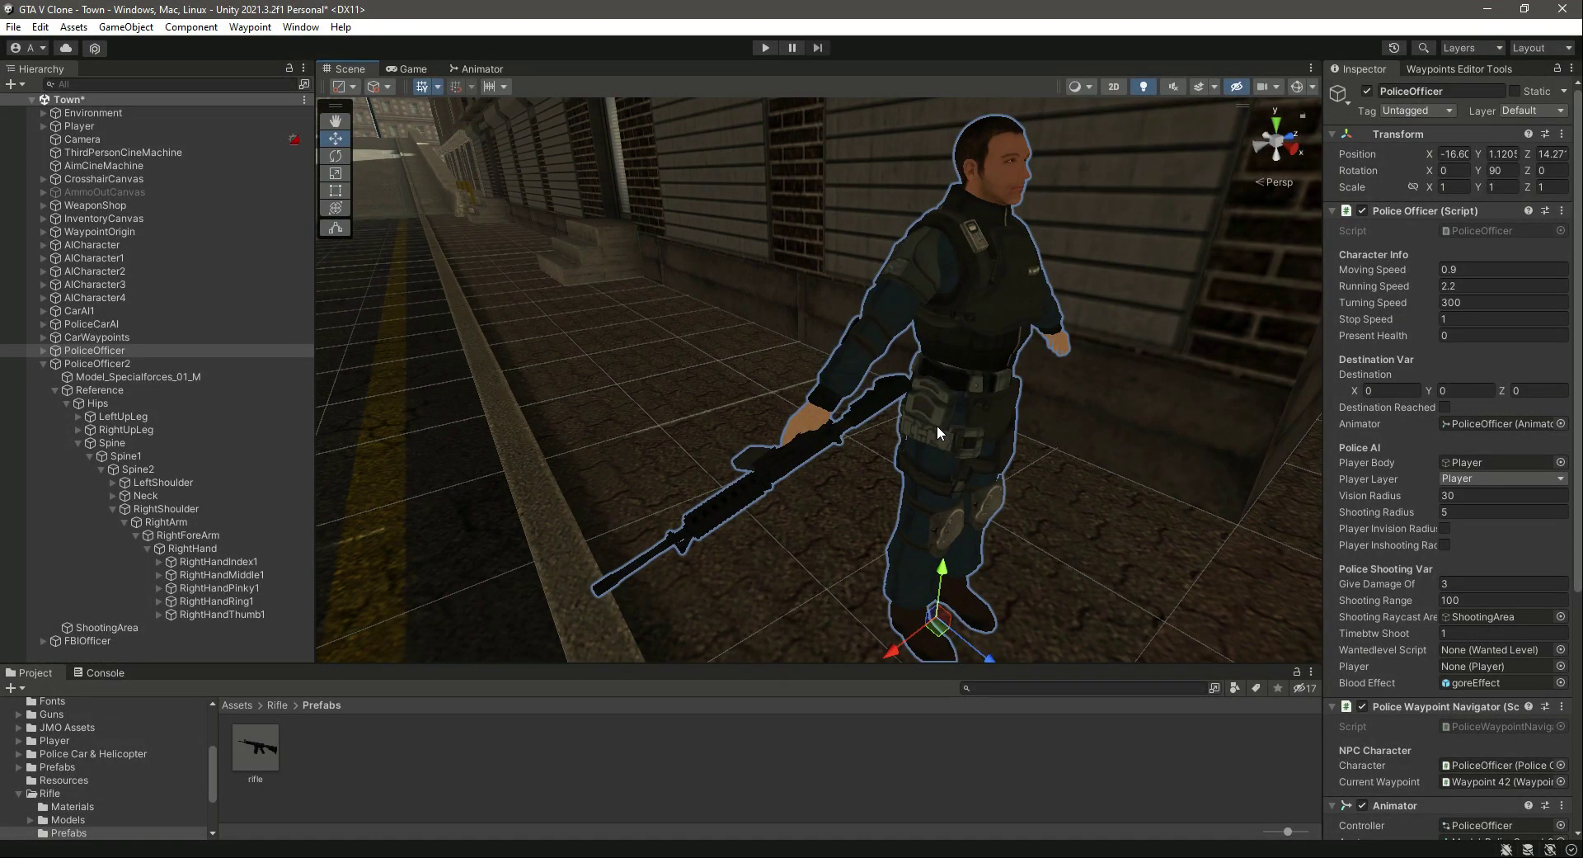
{"action": "left_click", "coordinate": [799, 466]}
{"action": "left_click", "coordinate": [789, 465]}
{"action": "right_click_drag", "start_coordinate": [997, 401], "coordinate": [858, 432]}
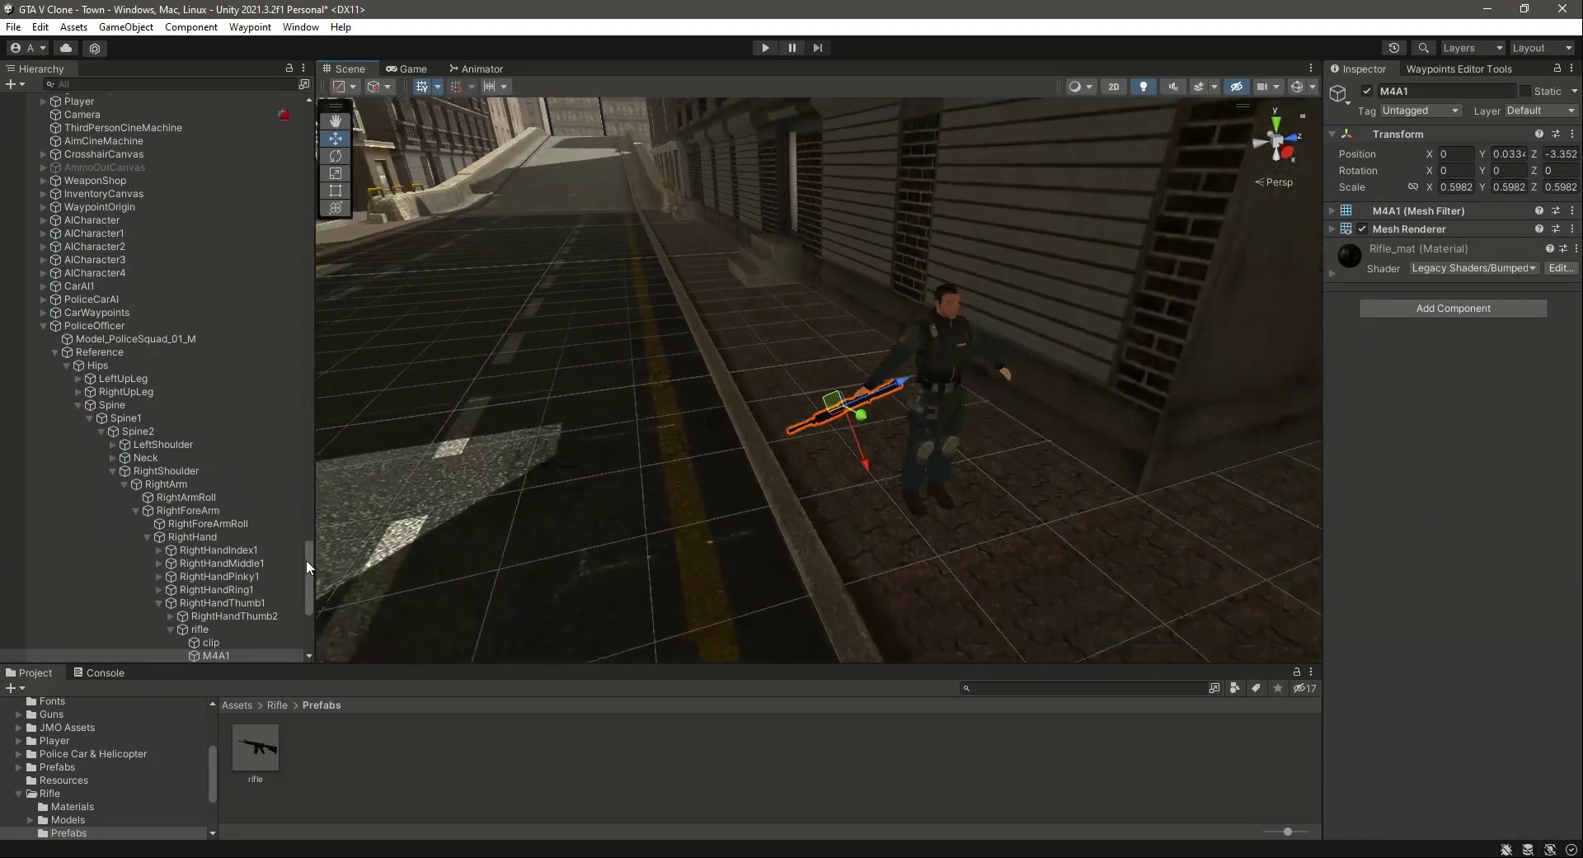
Step: Create a prefab from PoliceOfficer's rifle object in the Assets/Rifle folder
{"action": "left_click", "coordinate": [169, 629]}
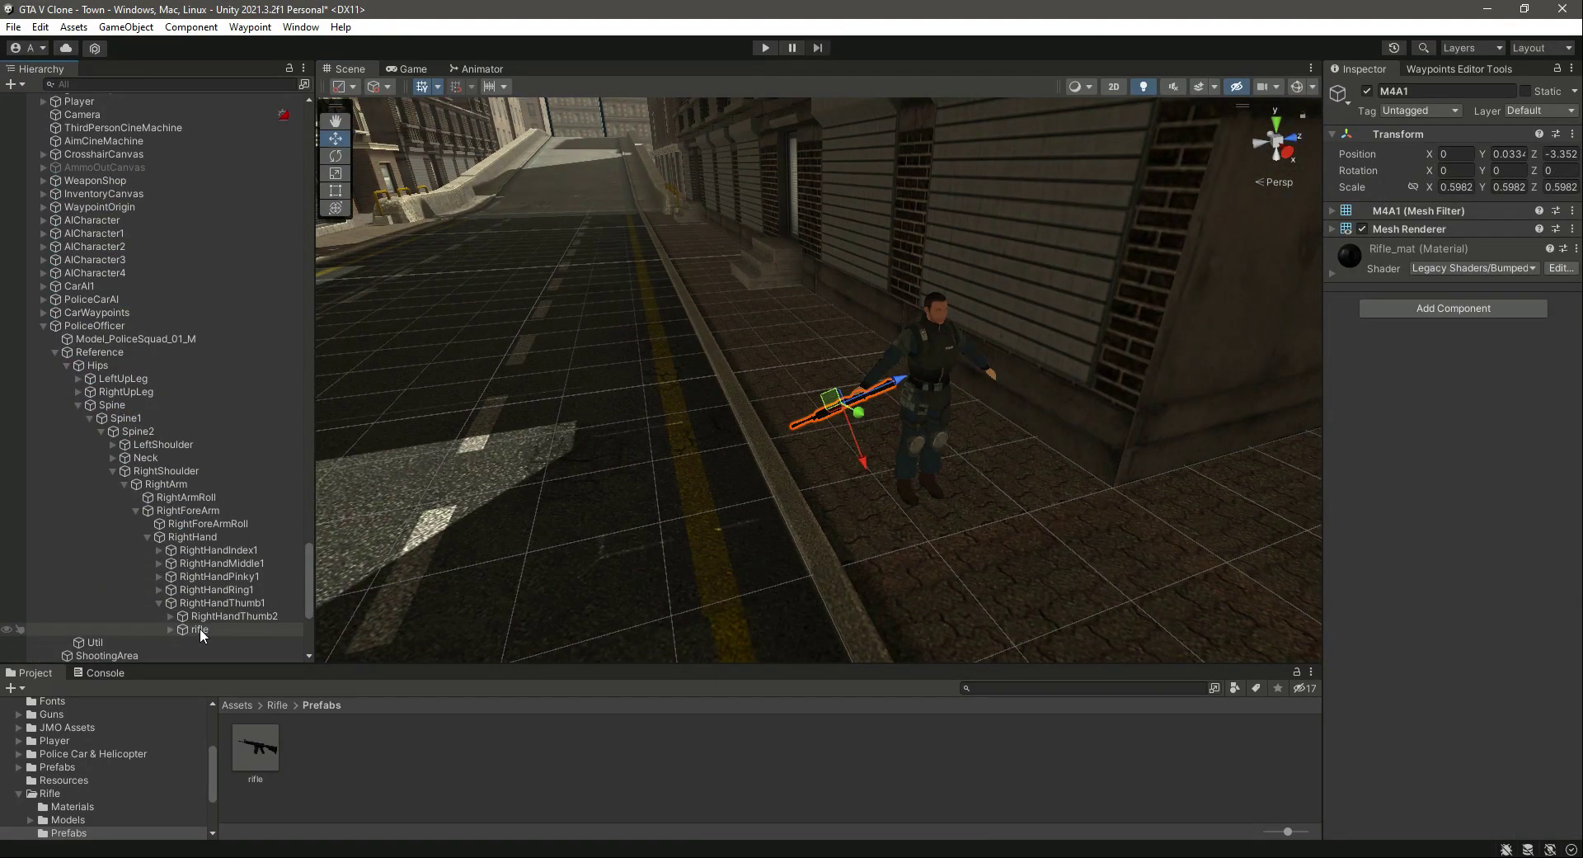
{"action": "left_click", "coordinate": [278, 705]}
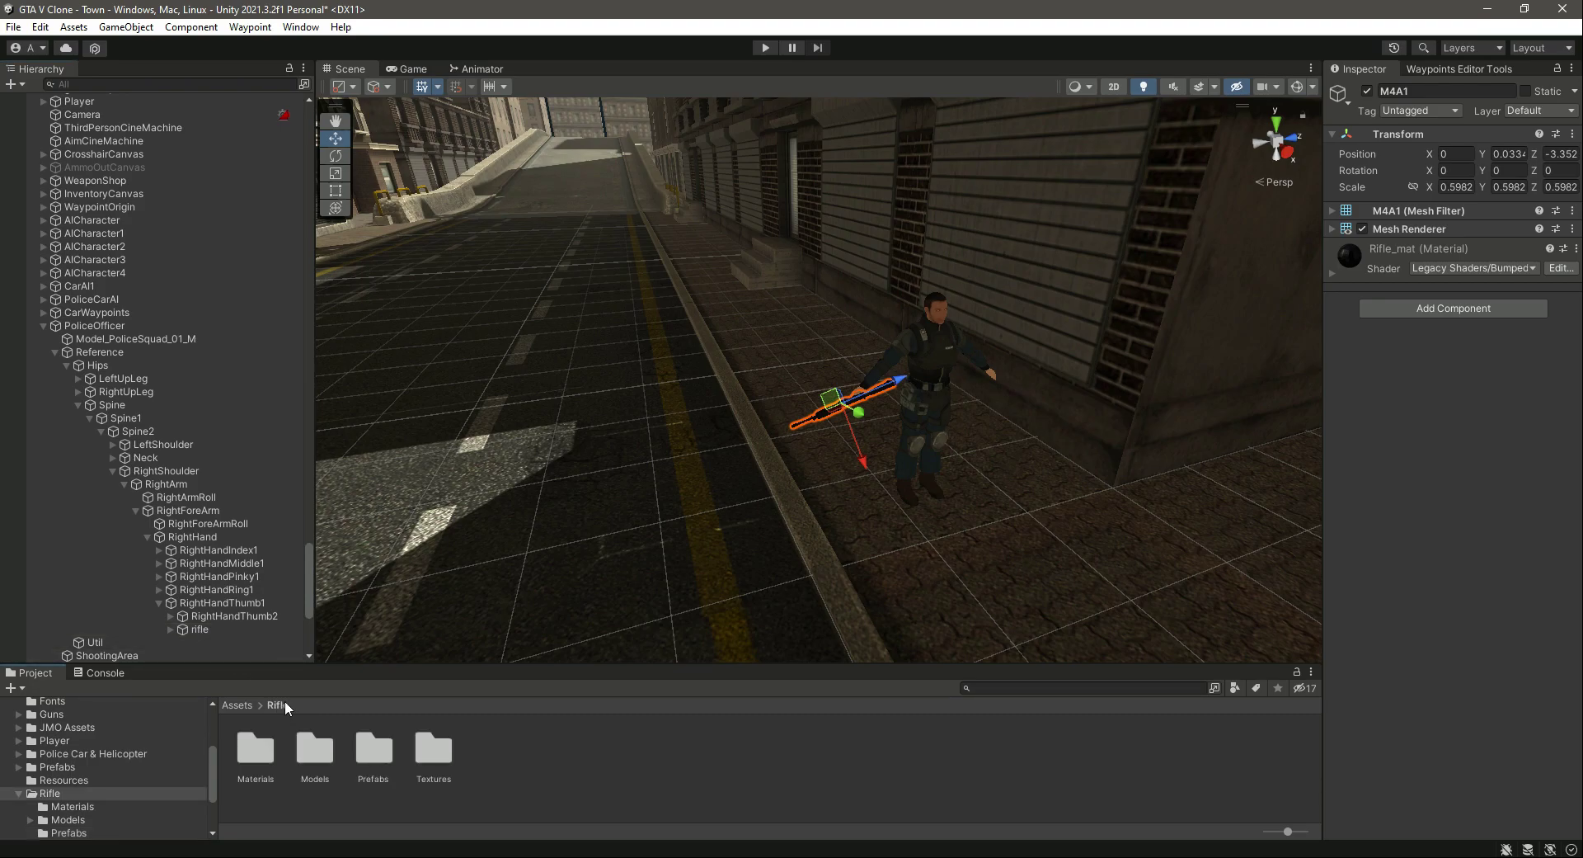
{"action": "left_click_drag", "start_coordinate": [205, 630], "coordinate": [571, 775]}
Step: Completely unpack the prefab link of PoliceOfficer's rifle and collapse the PoliceOfficer hierarchy
{"action": "right_click", "coordinate": [195, 630]}
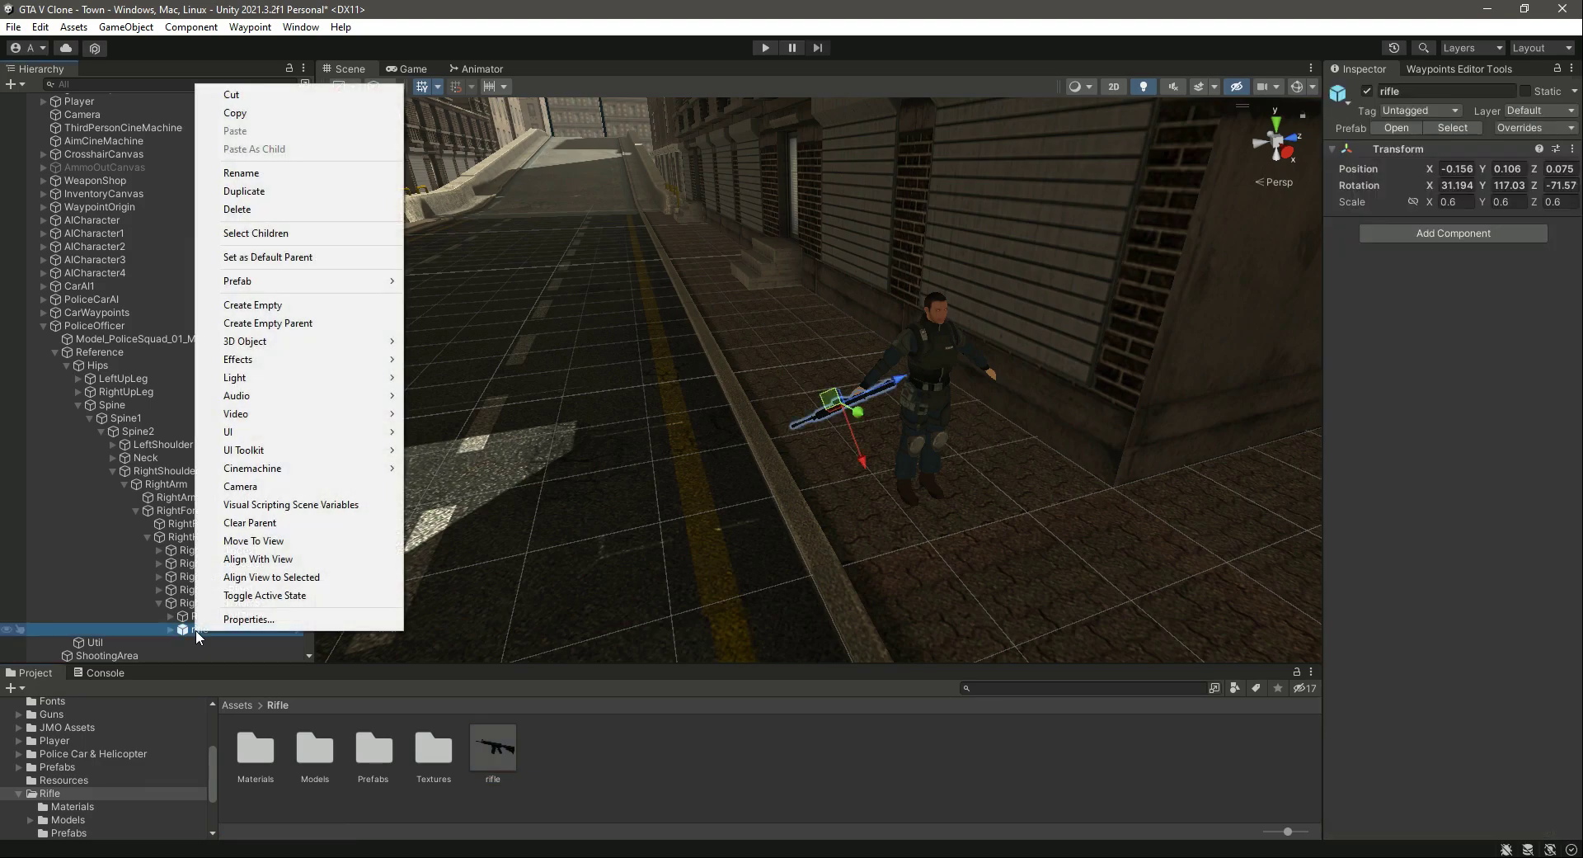
{"action": "mouse_move", "coordinate": [338, 284]}
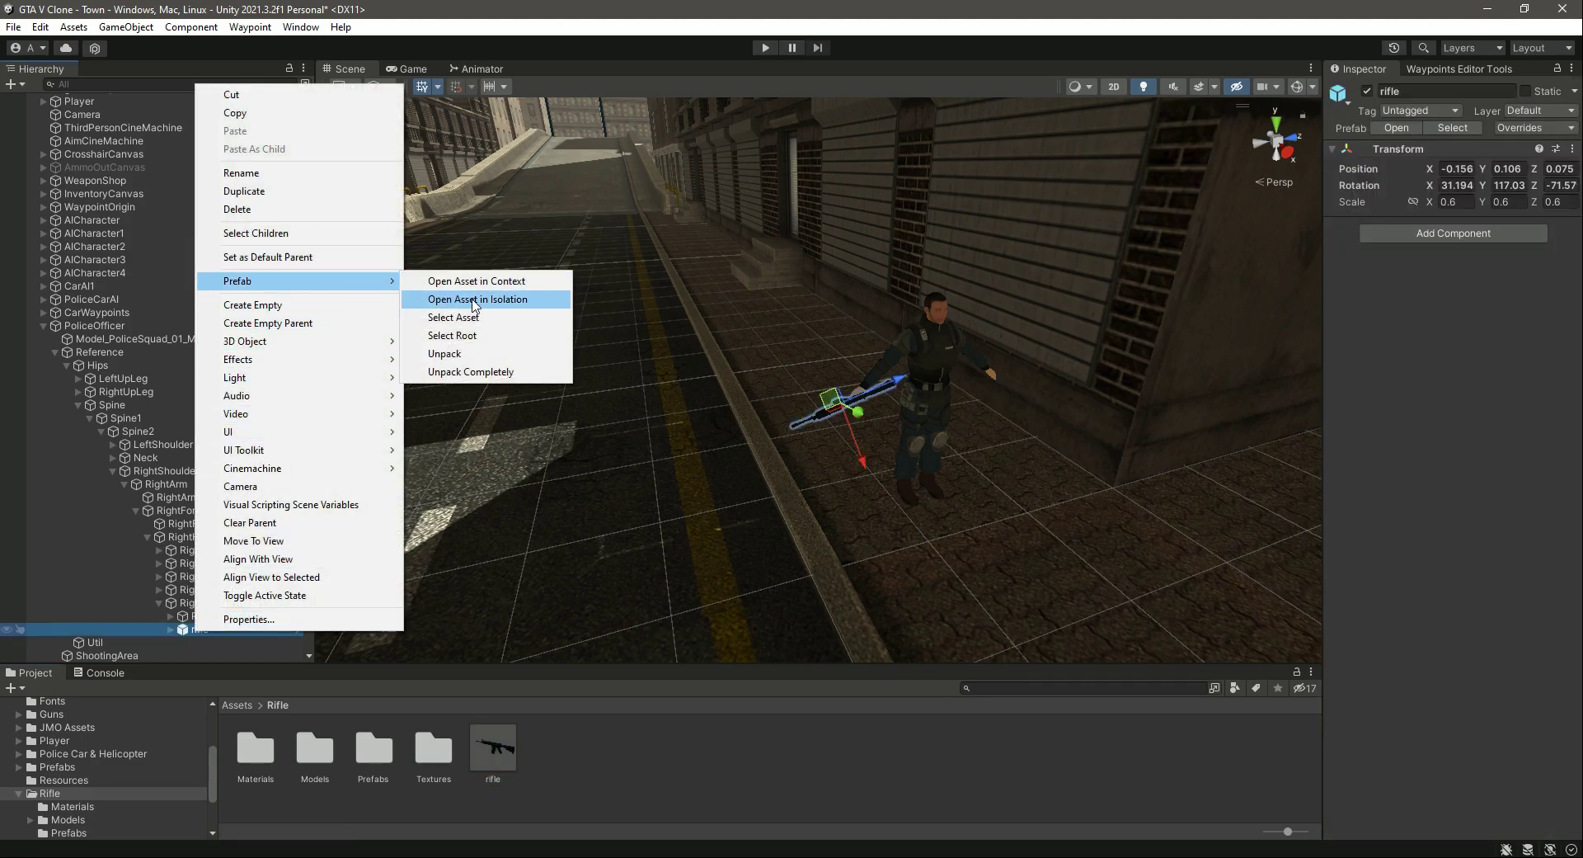
{"action": "left_click", "coordinate": [484, 372]}
{"action": "left_click", "coordinate": [52, 354]}
{"action": "left_click", "coordinate": [41, 324]}
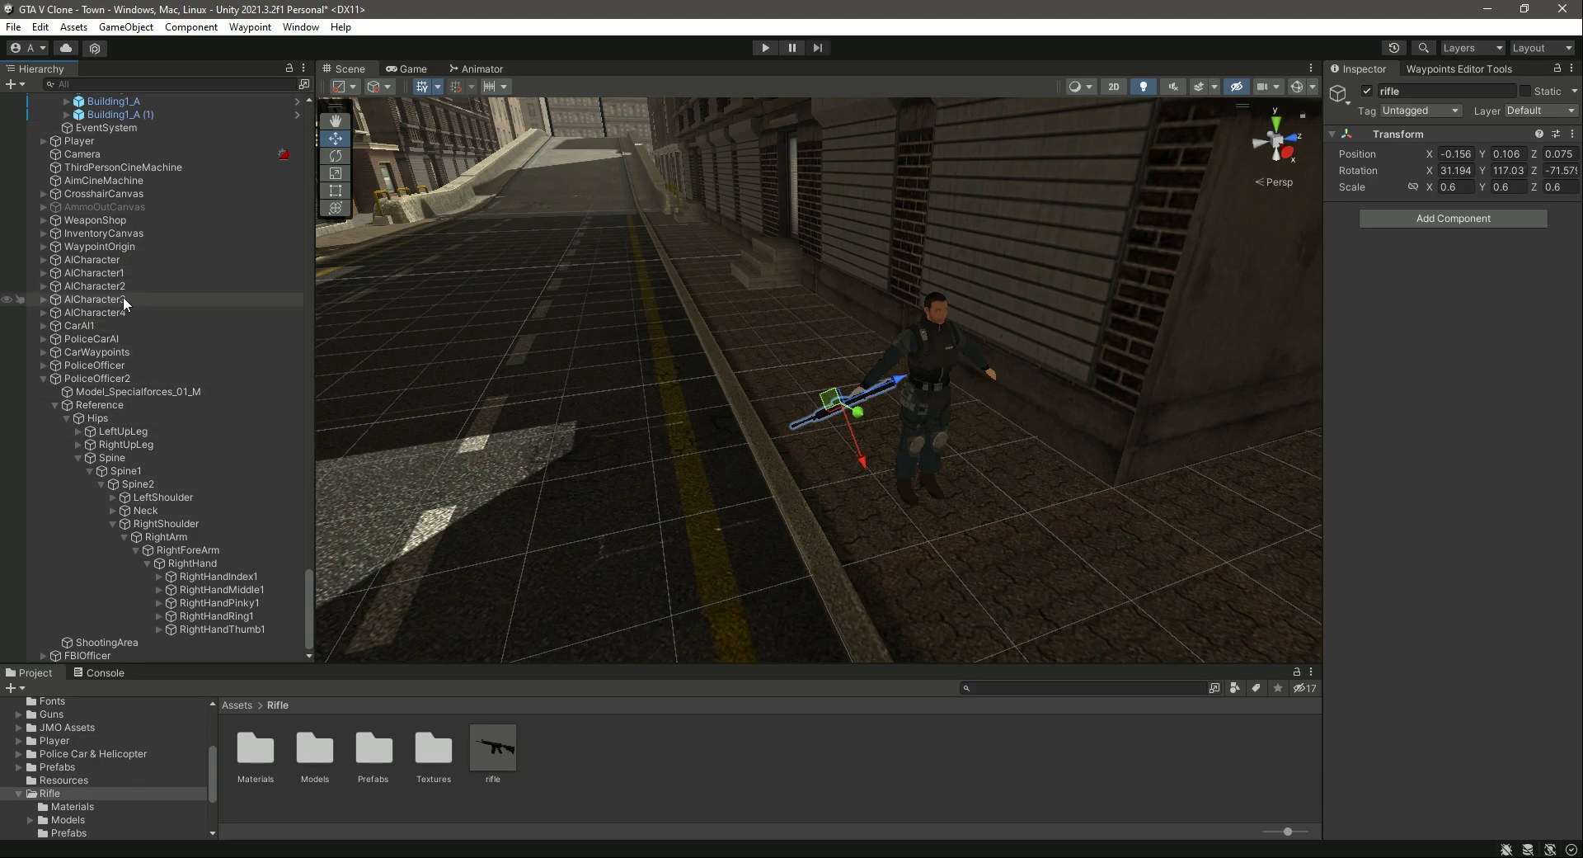
Step: Attach the rifle prefab from Assets/Rifle as a child of PoliceOfficer2's RightHandThumb1 and view it up close
{"action": "scroll", "coordinate": [122, 295], "scroll_direction": "down", "scroll_amount": 1}
{"action": "double_click", "coordinate": [112, 360]}
{"action": "right_click_drag", "start_coordinate": [921, 382], "coordinate": [362, 540]}
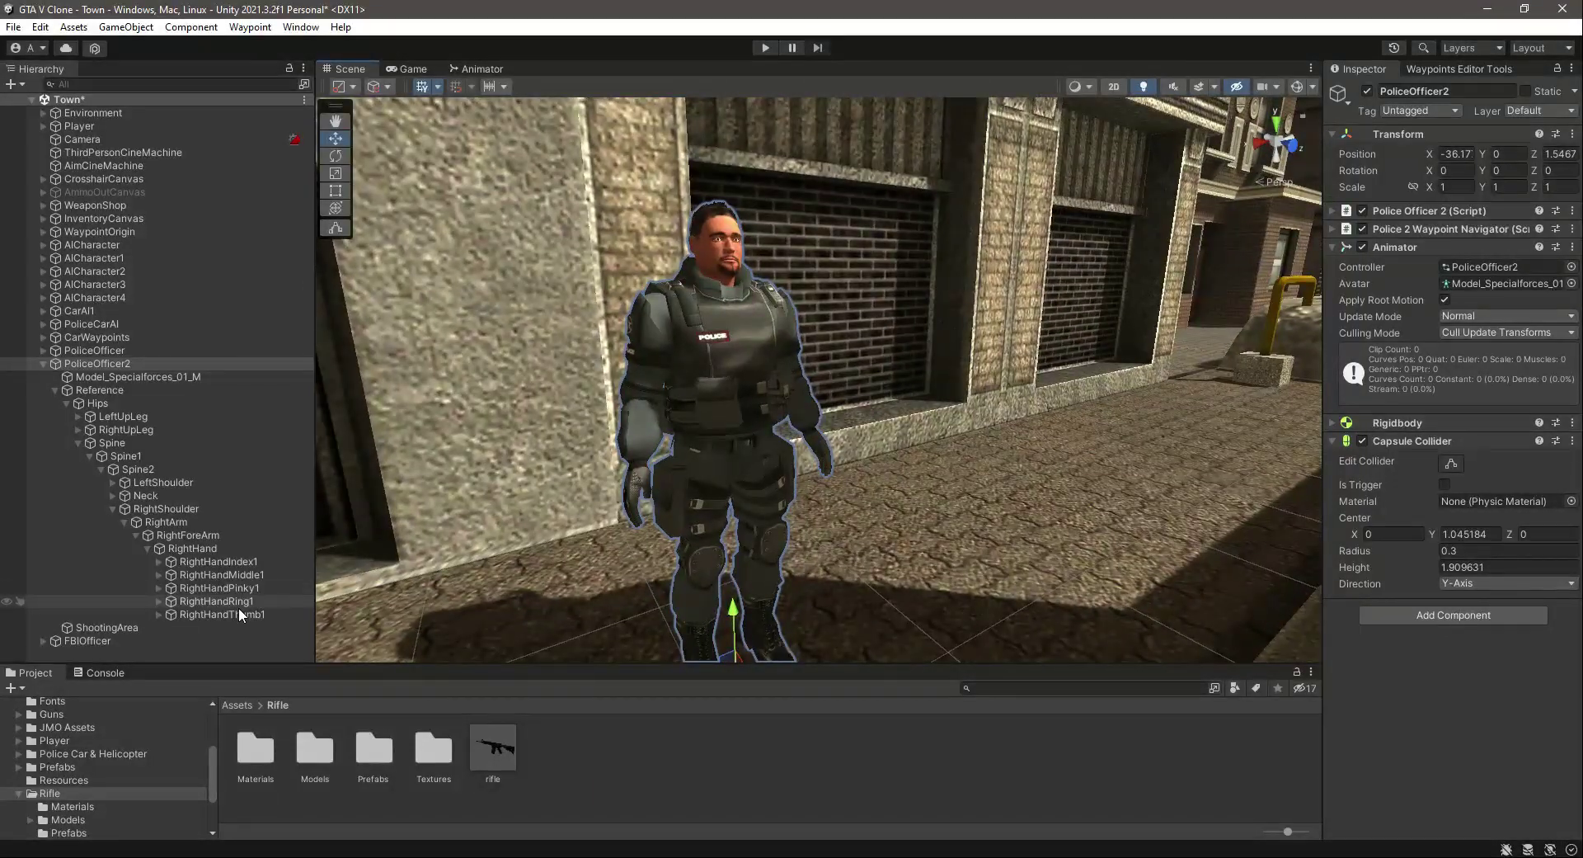
{"action": "double_click", "coordinate": [234, 612]}
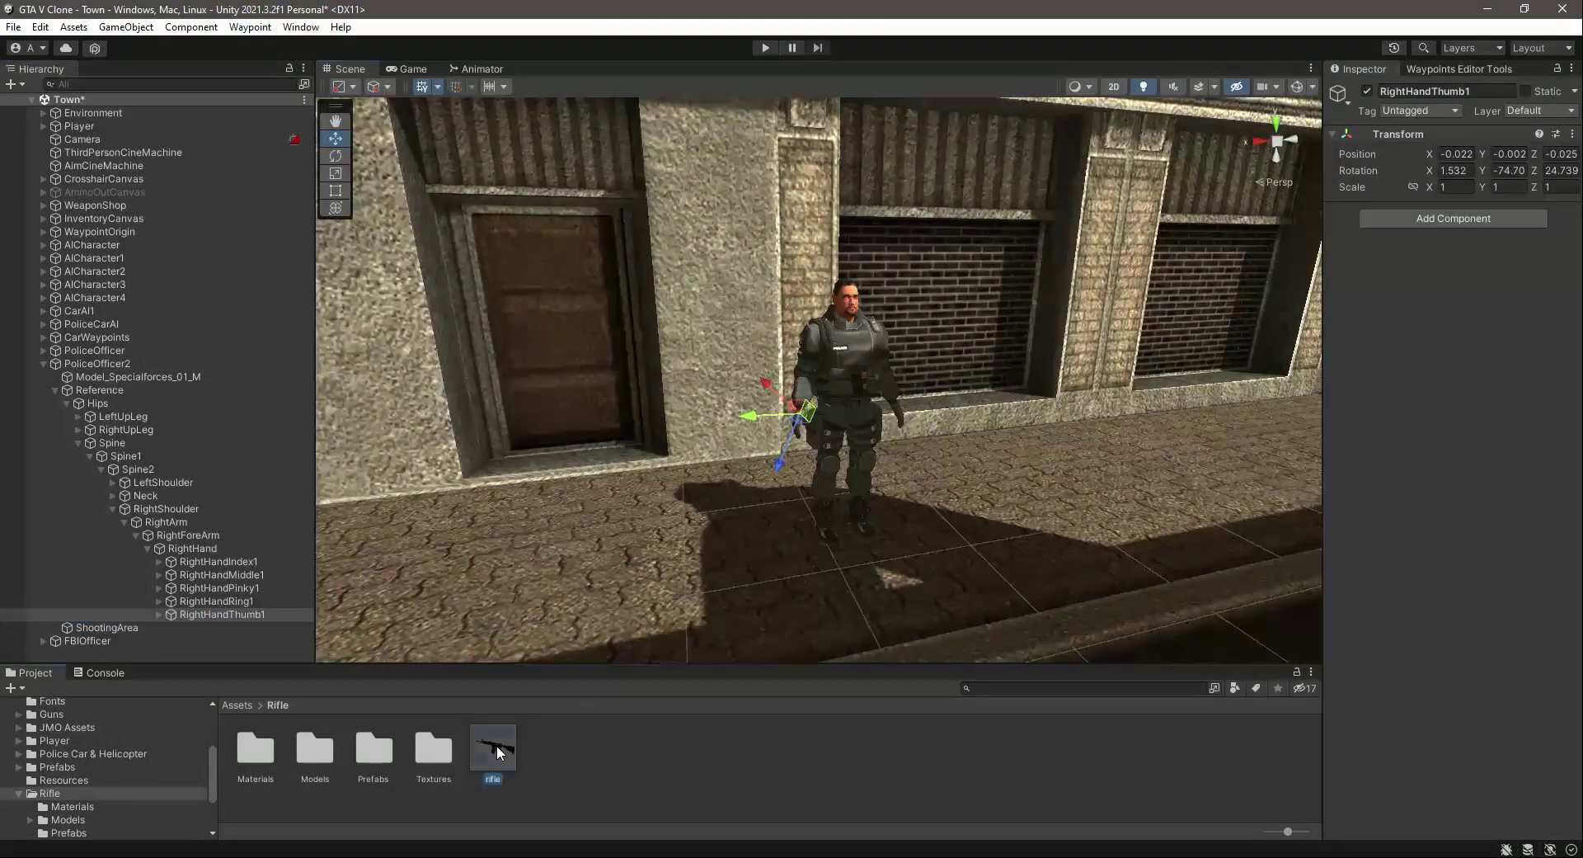
{"action": "left_click_drag", "start_coordinate": [496, 745], "coordinate": [234, 615]}
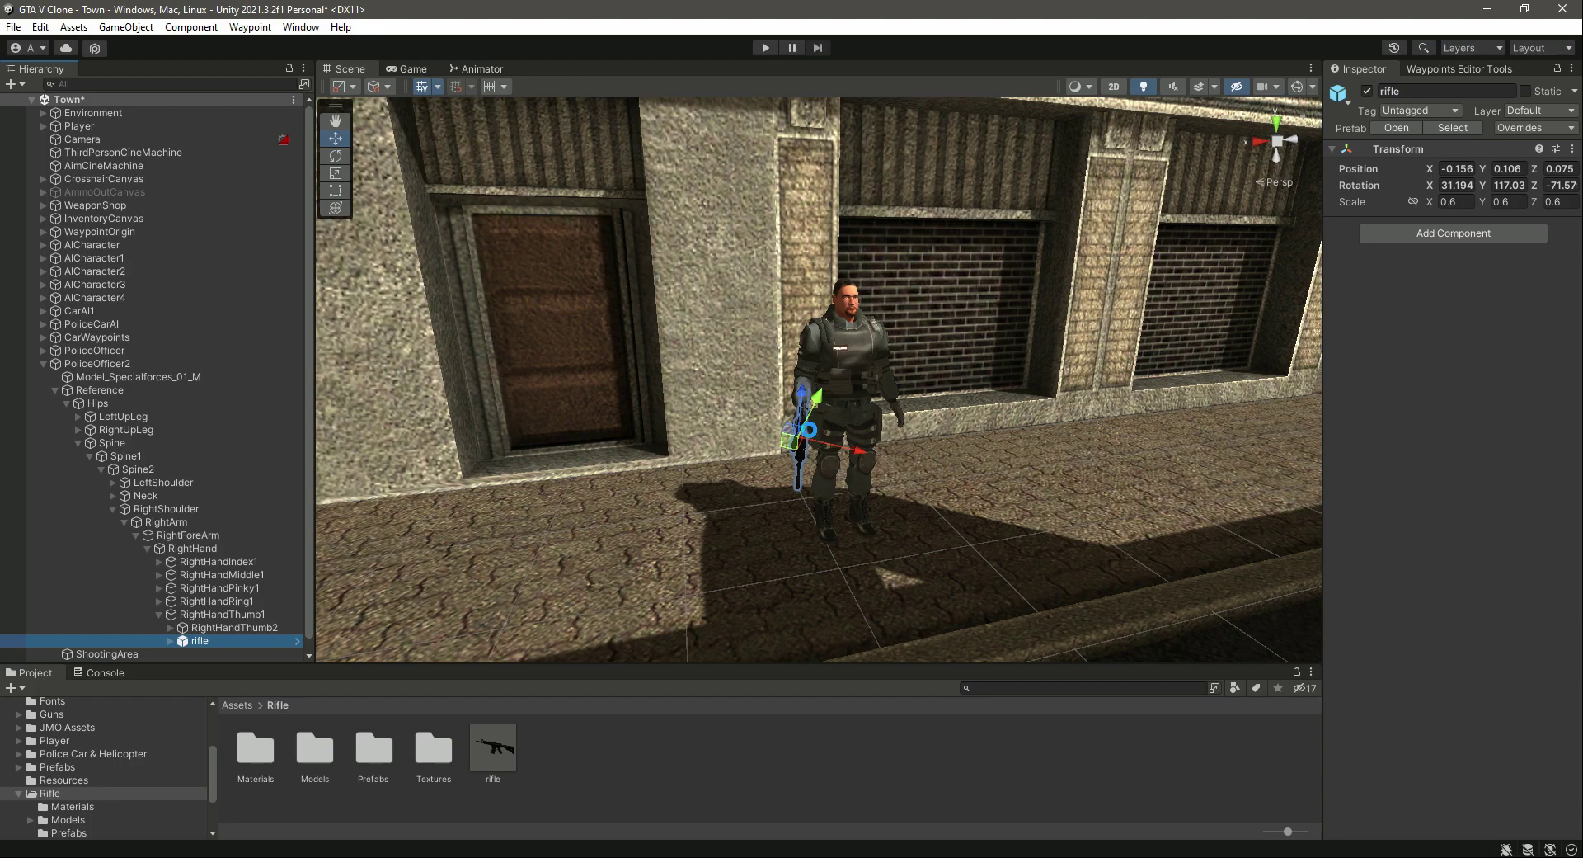
{"action": "left_click_drag", "start_coordinate": [960, 402], "coordinate": [799, 452], "text": "alt"}
{"action": "scroll", "coordinate": [899, 421], "scroll_direction": "up", "scroll_amount": 4}
{"action": "scroll", "coordinate": [799, 452], "scroll_direction": "down", "scroll_amount": 3}
{"action": "scroll", "coordinate": [799, 452], "scroll_direction": "up", "scroll_amount": 5}
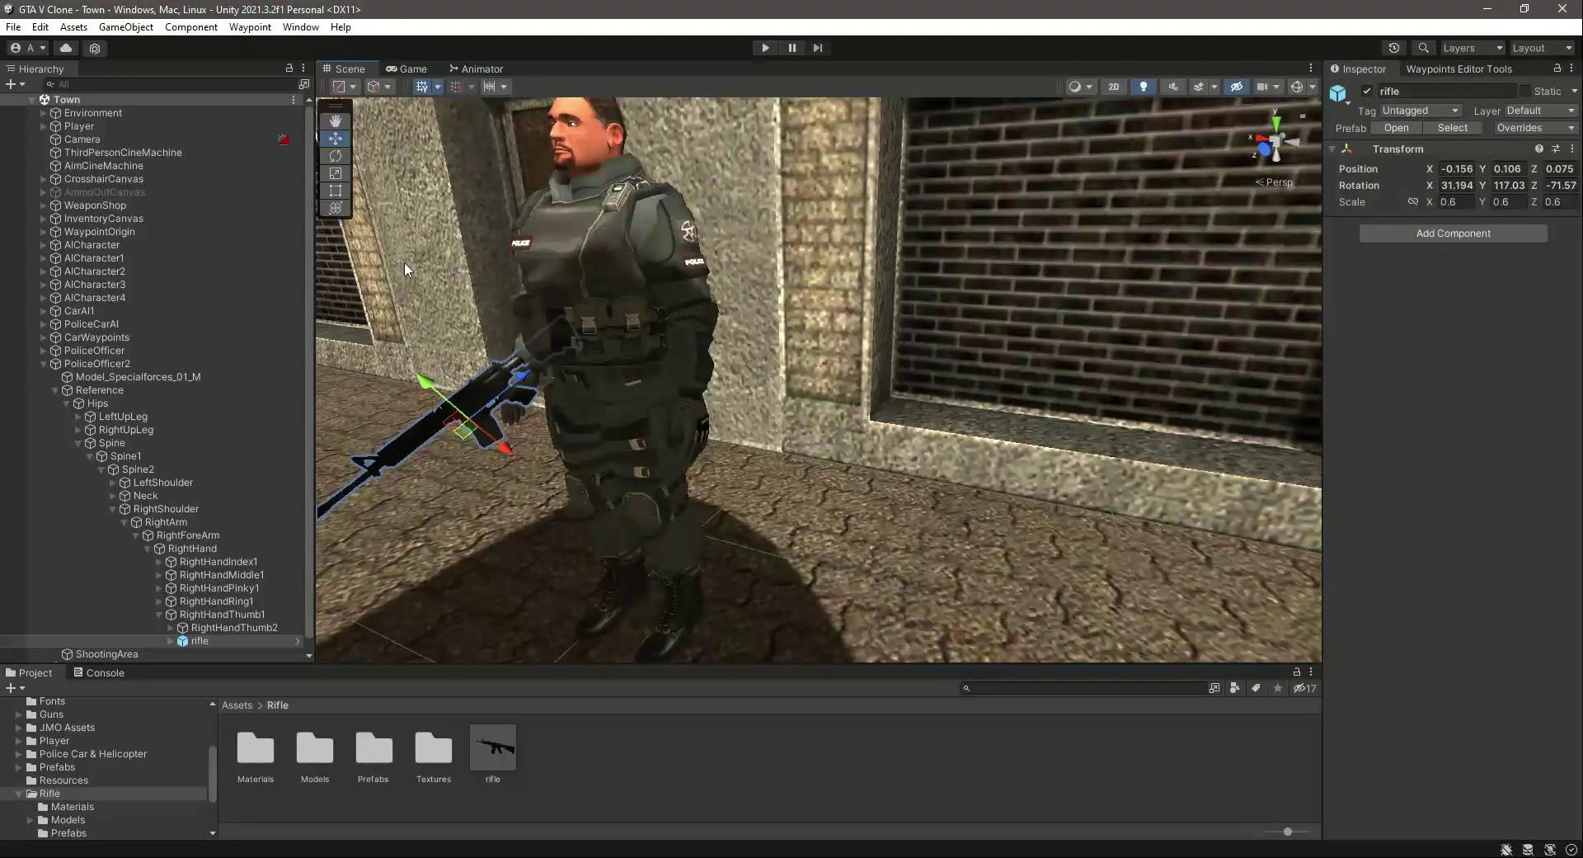
Step: Duplicate the ShootPrimaryAssaultRifle state in PoliceOfficer2's animator controller and set the copy as the layer default state
{"action": "left_click", "coordinate": [128, 364]}
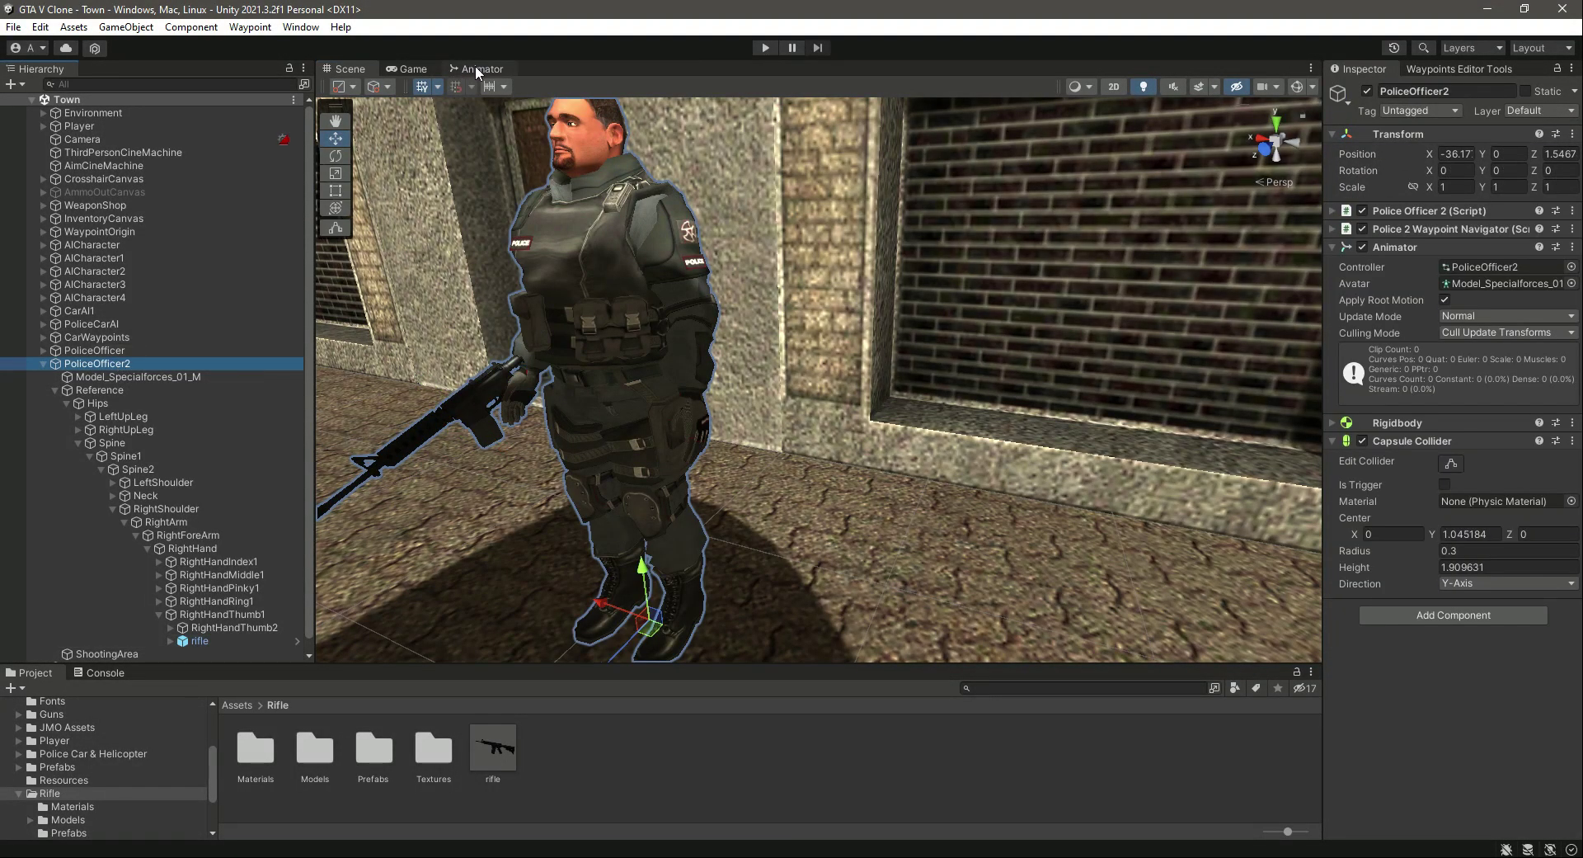
{"action": "left_click", "coordinate": [478, 69]}
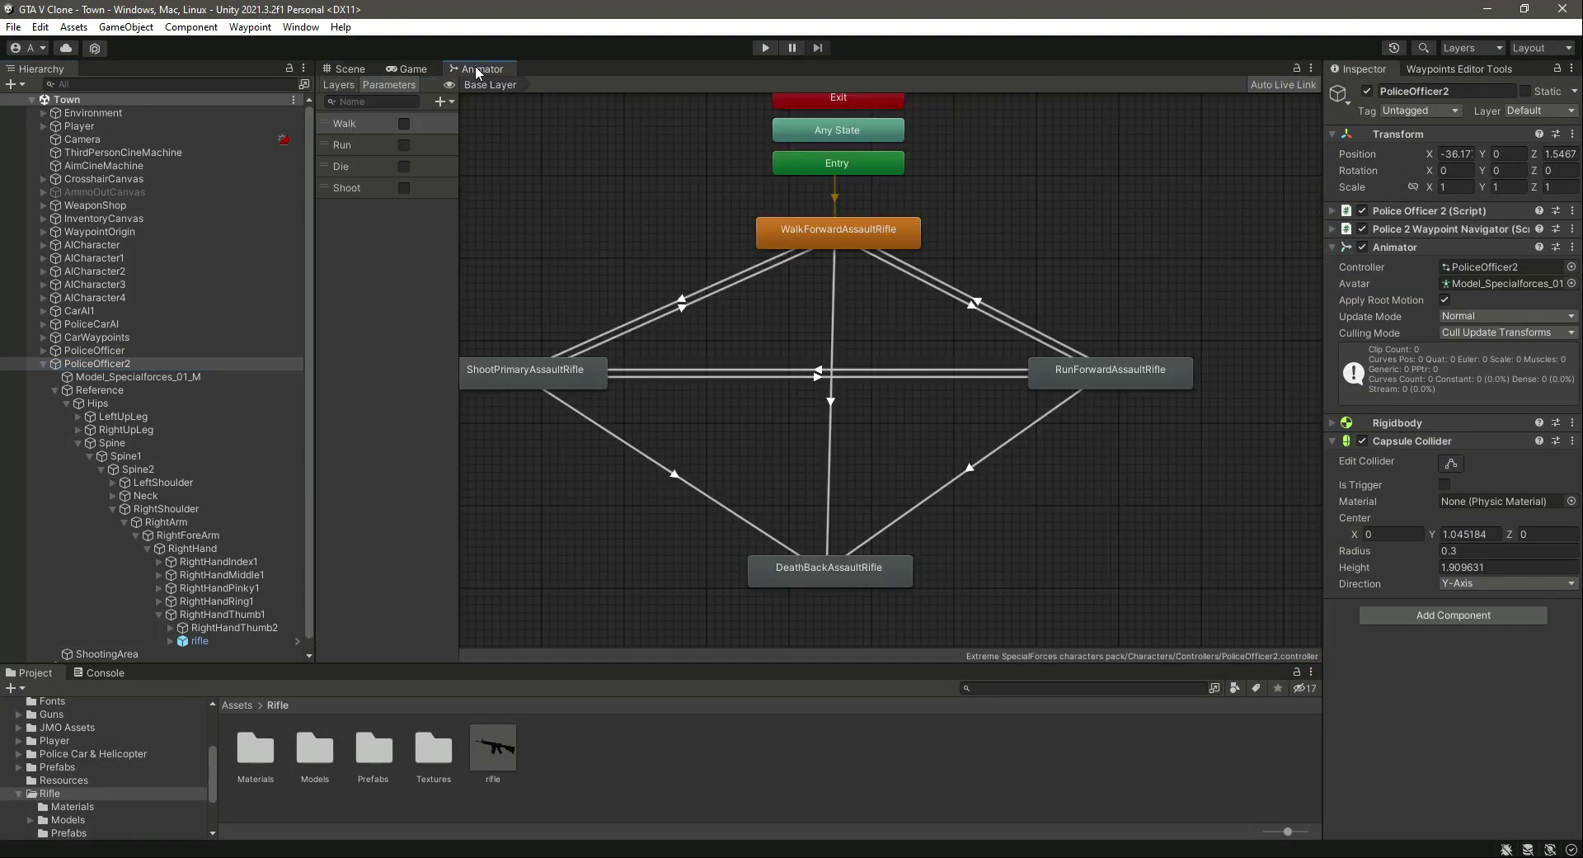
{"action": "left_click", "coordinate": [512, 377]}
{"action": "key", "text": "ctrl+d"}
{"action": "left_click_drag", "start_coordinate": [553, 409], "coordinate": [575, 218]}
{"action": "right_click", "coordinate": [575, 218]}
{"action": "left_click", "coordinate": [635, 250]}
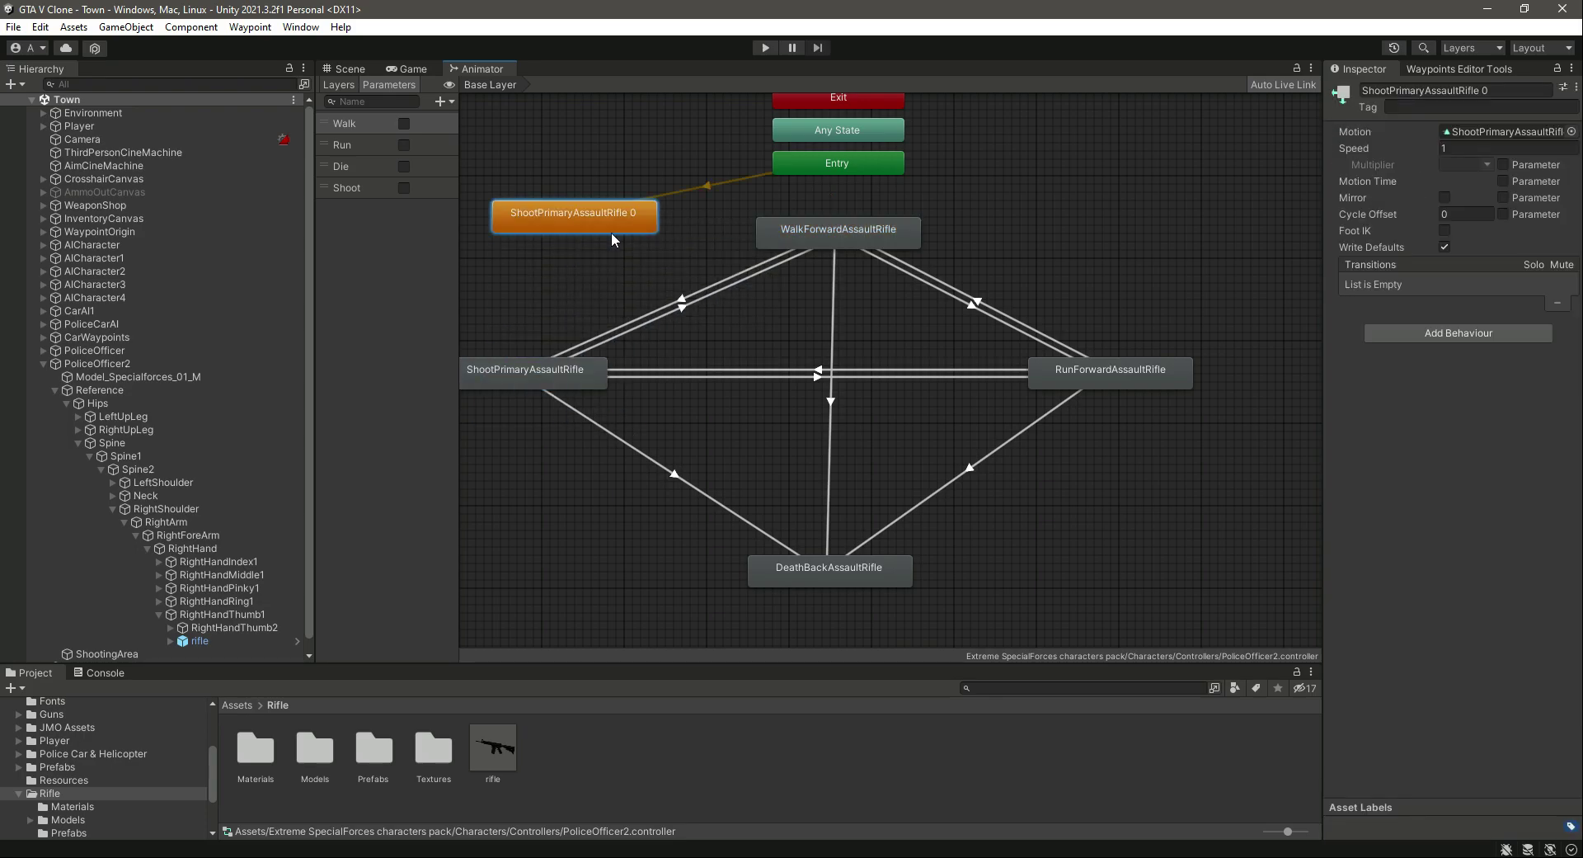
Step: Disable PoliceOfficer2's Police Officer 2 and Police 2 Waypoint Navigator scripts and enter play mode
{"action": "left_click", "coordinate": [135, 364]}
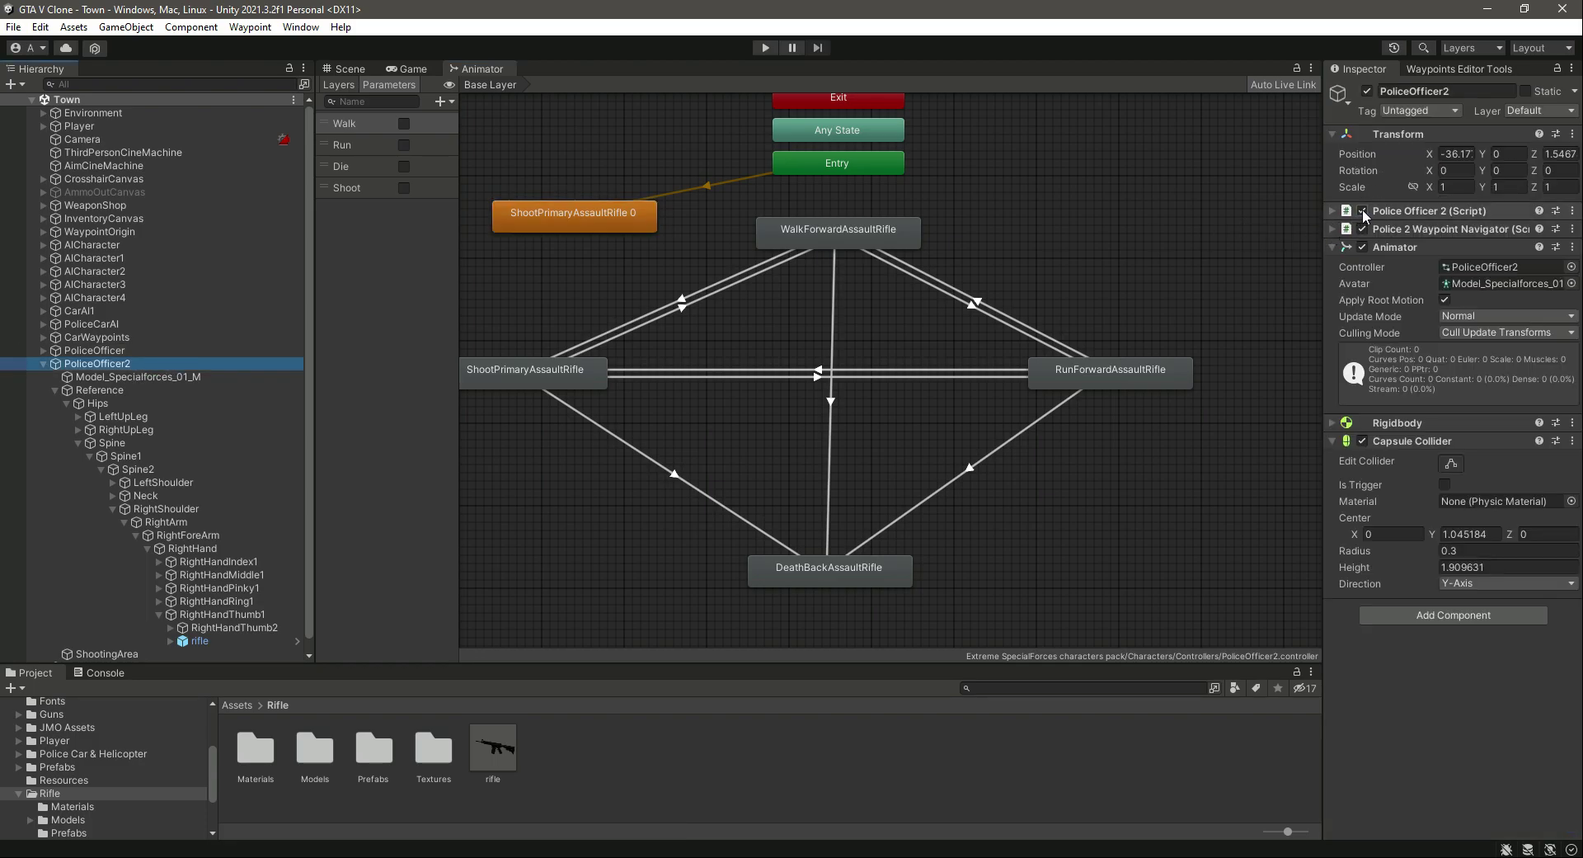
{"action": "left_click", "coordinate": [345, 69]}
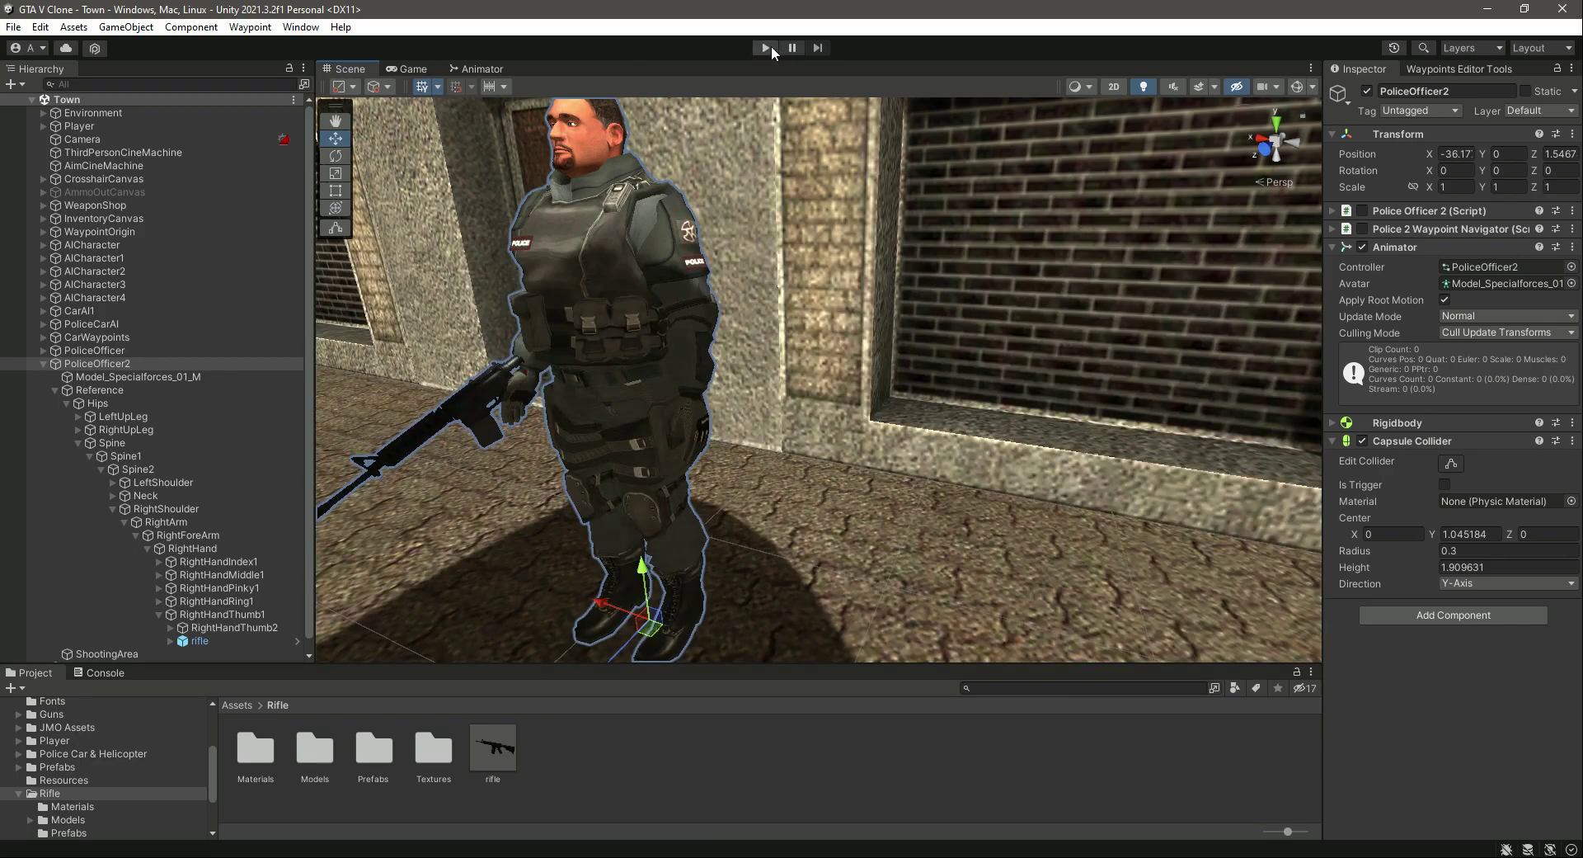
{"action": "left_click", "coordinate": [767, 47]}
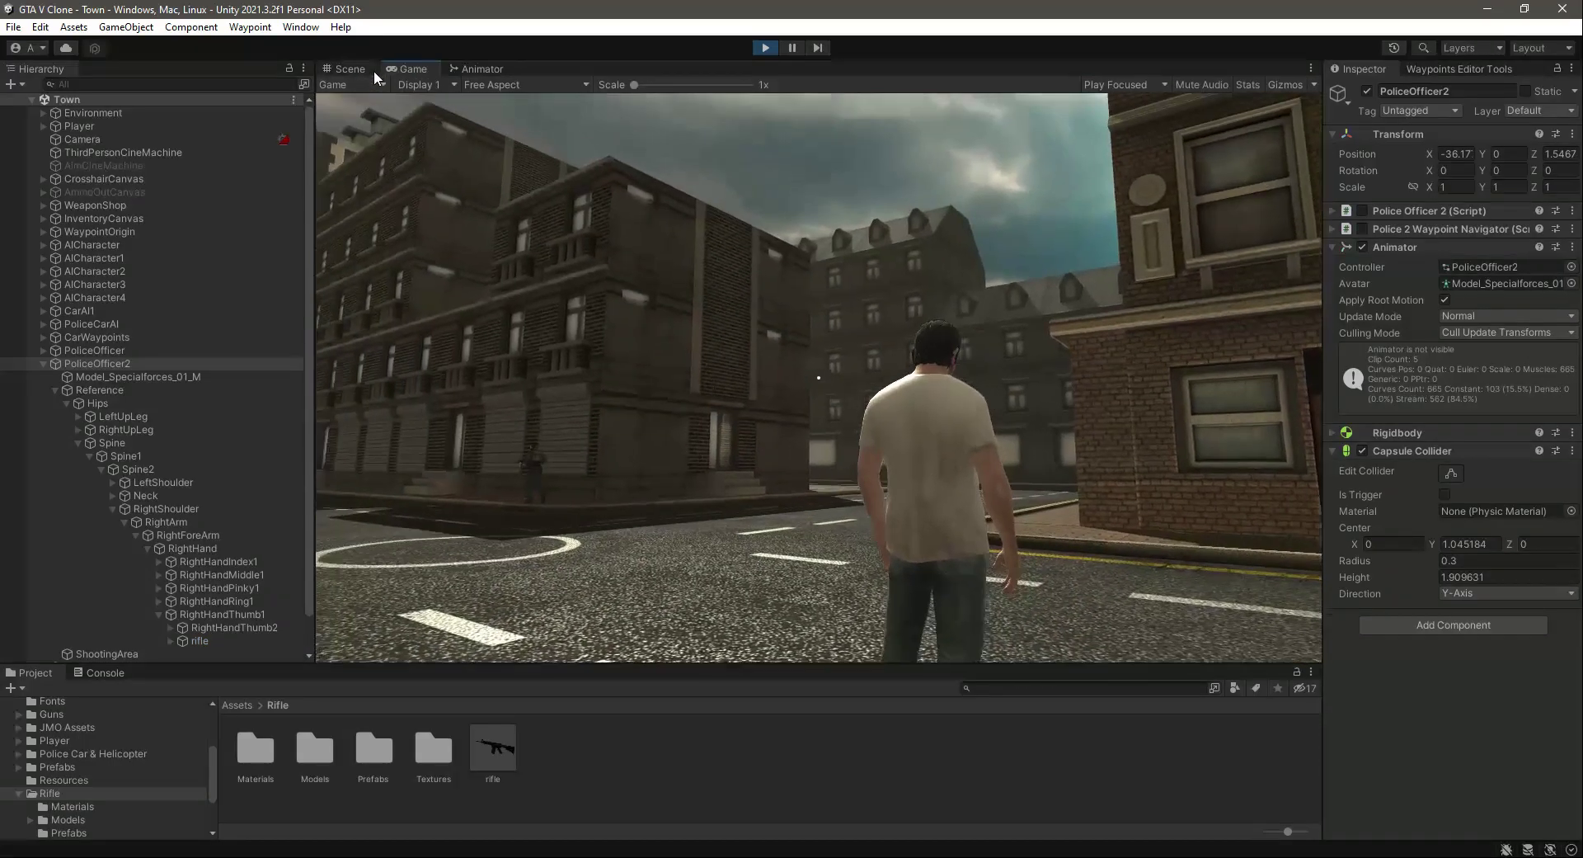
Step: Return to the Scene view, select the rifle under PoliceOfficer2's RightHandThumb1 and frame it
{"action": "left_click", "coordinate": [360, 67]}
{"action": "right_click_drag", "start_coordinate": [880, 360], "coordinate": [985, 383]}
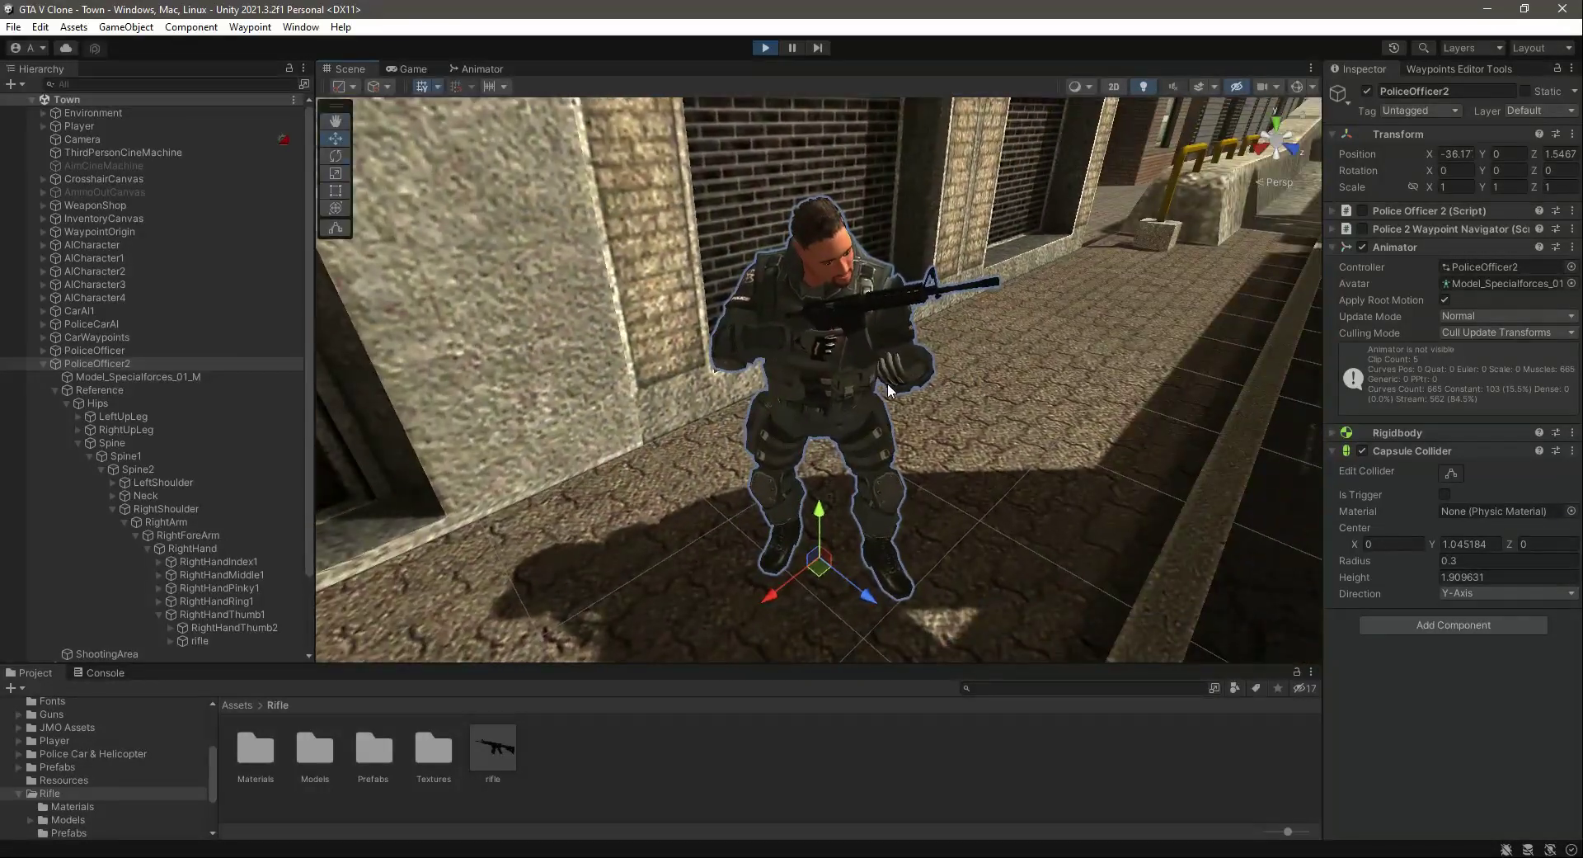
{"action": "middle_click_drag", "start_coordinate": [827, 402], "coordinate": [788, 393]}
{"action": "left_click", "coordinate": [198, 640]}
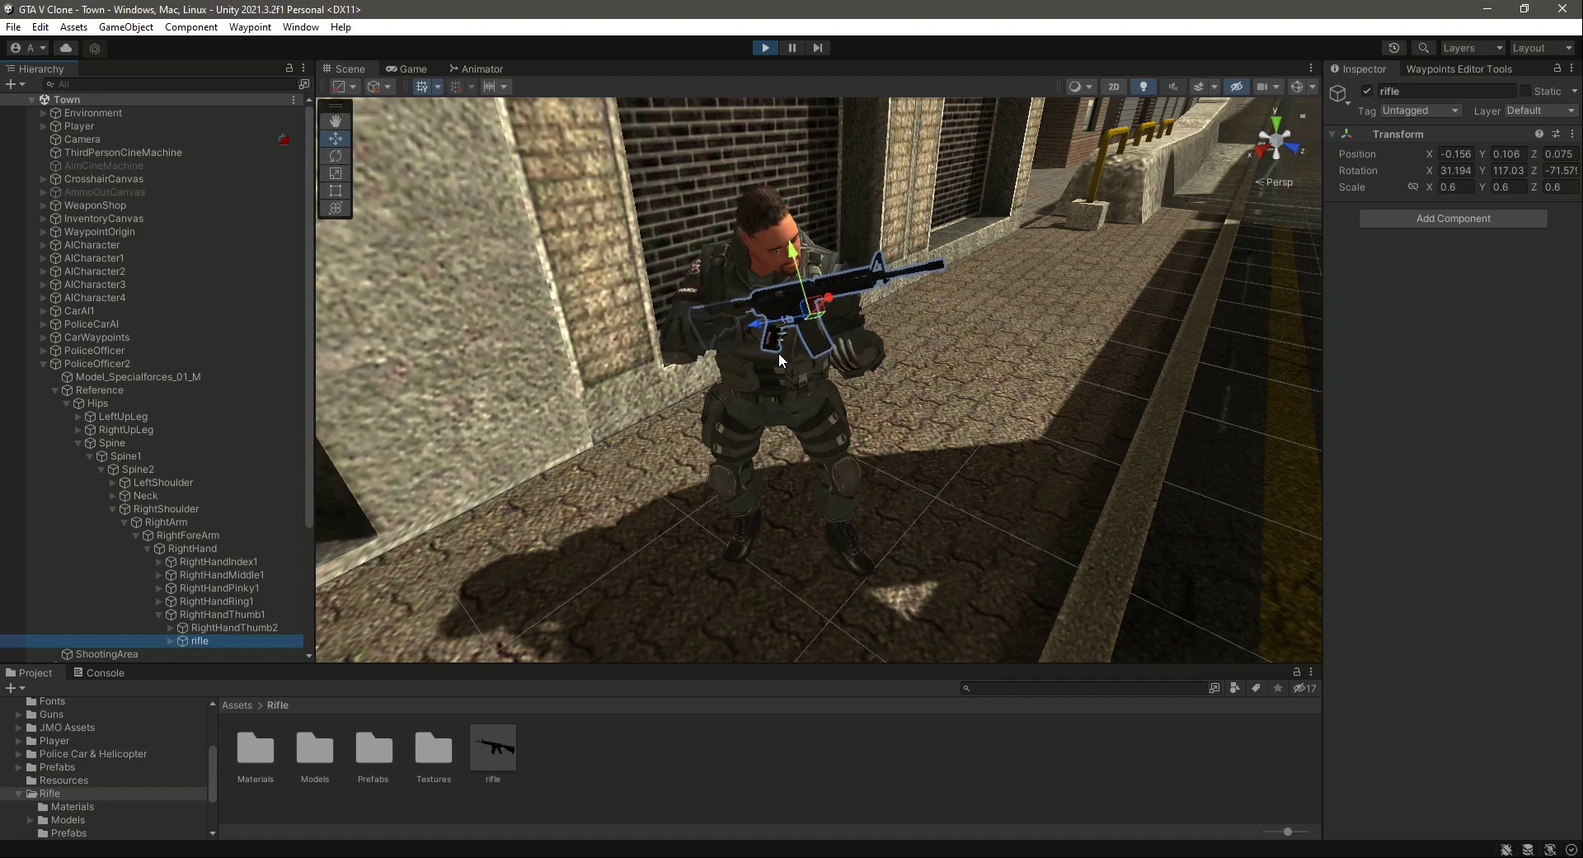
{"action": "right_click_drag", "start_coordinate": [778, 353], "coordinate": [844, 410]}
{"action": "key", "text": "f"}
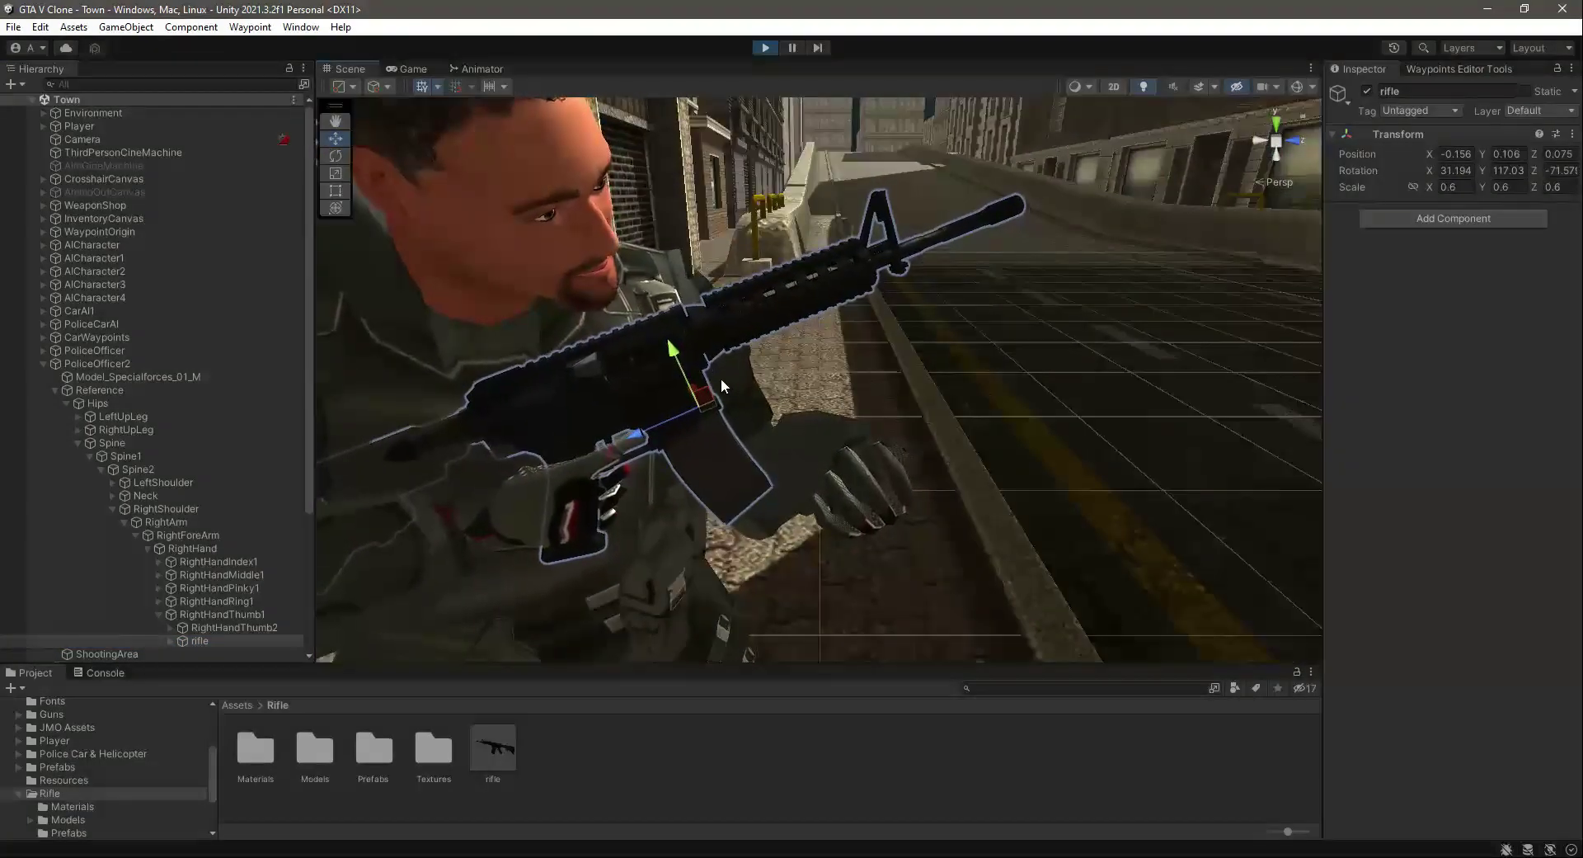
Step: Nudge the rifle slightly lower and rotate it to about 23.24, 137.74, -61.79 so the barrel points level
{"action": "left_click_drag", "start_coordinate": [671, 351], "coordinate": [675, 357]}
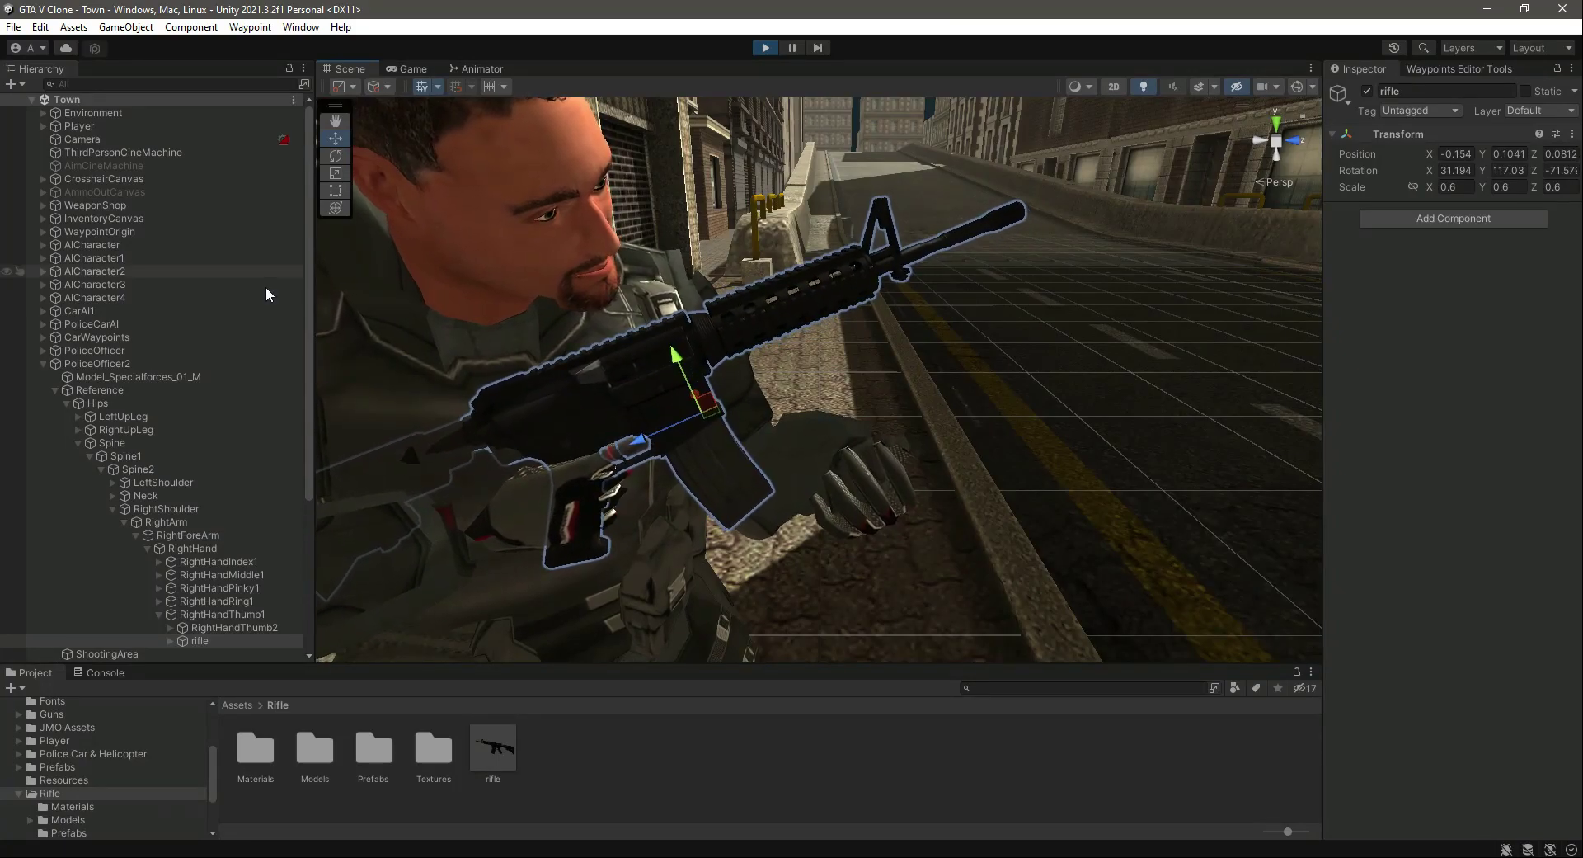
{"action": "left_click", "coordinate": [336, 155]}
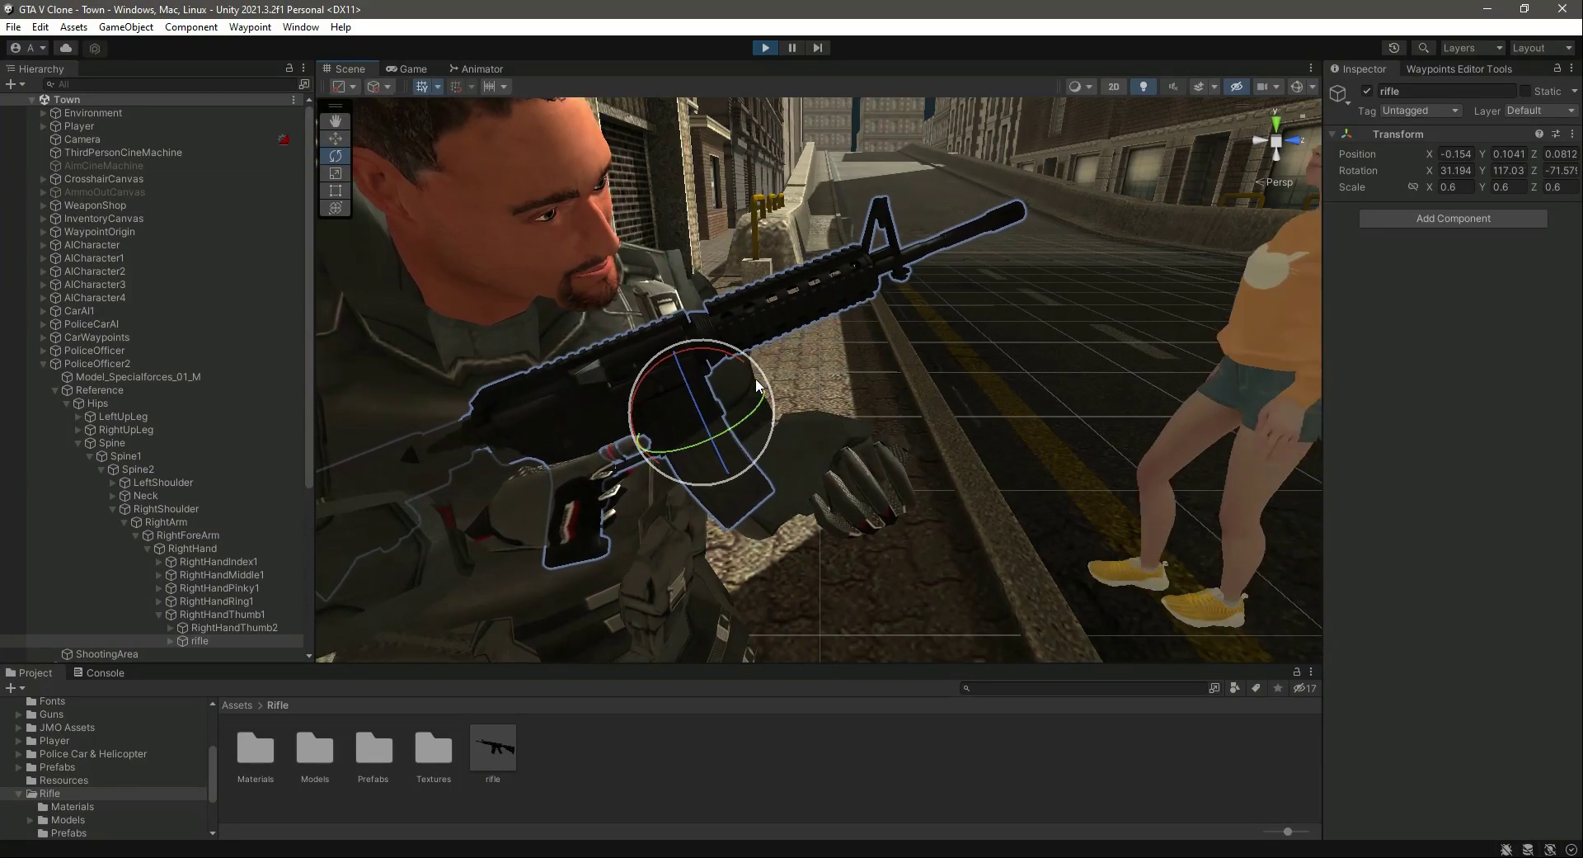
{"action": "mouse_move", "coordinate": [736, 356]}
{"action": "left_mouse_down"}
{"action": "mouse_move", "coordinate": [763, 388]}
{"action": "mouse_move", "coordinate": [751, 379]}
{"action": "left_mouse_up"}
{"action": "key", "text": "w"}
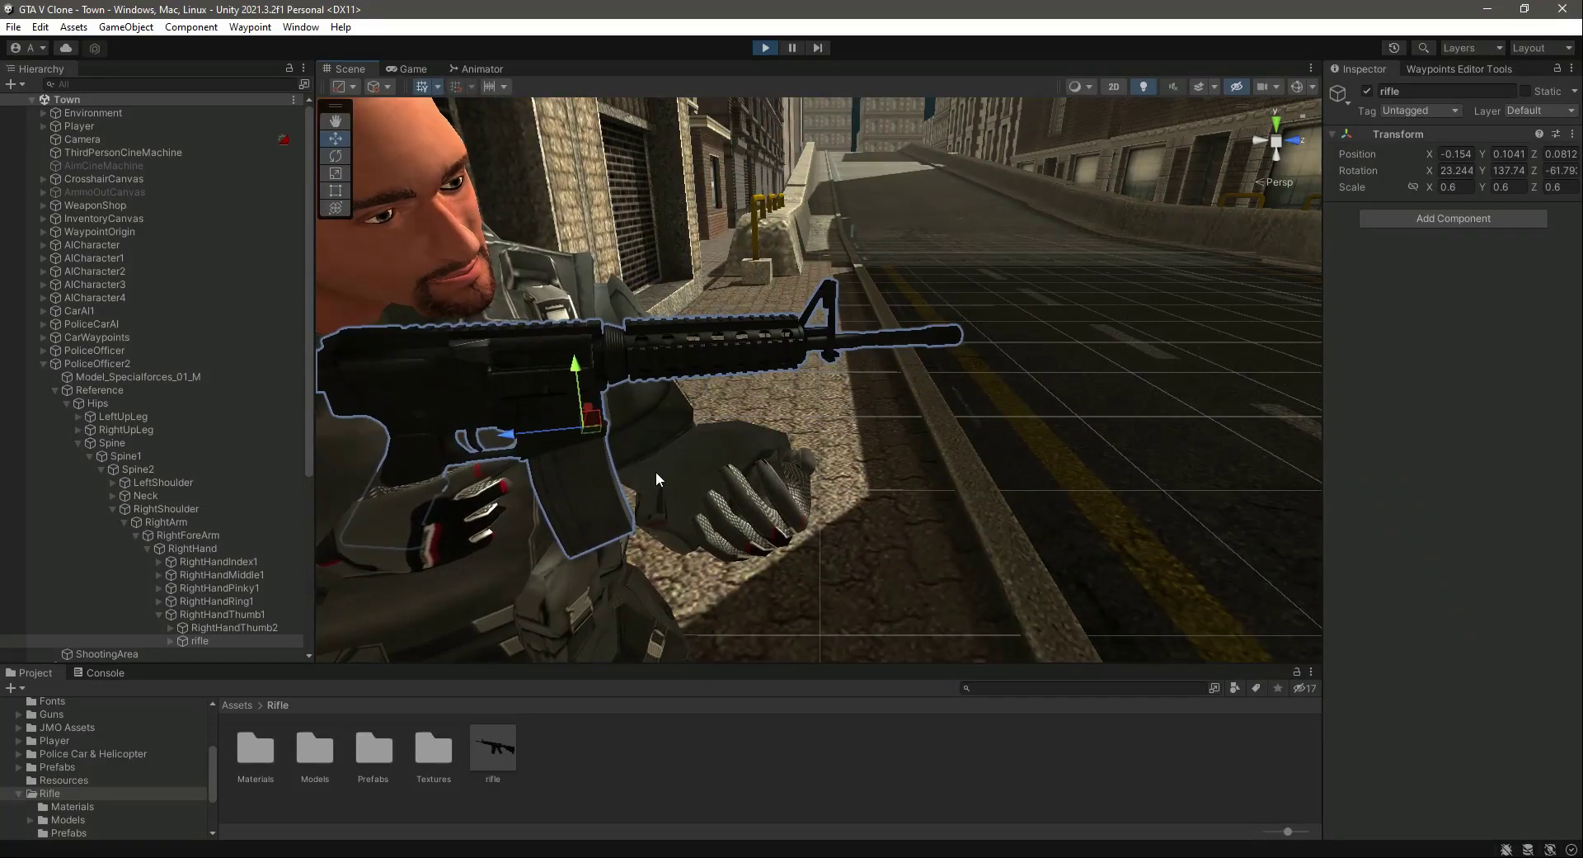
Step: Move the rifle toward PoliceOfficer2's right hand, to a position of about -0.068, 0.125, 0.211
{"action": "left_click_drag", "start_coordinate": [526, 444], "coordinate": [564, 442]}
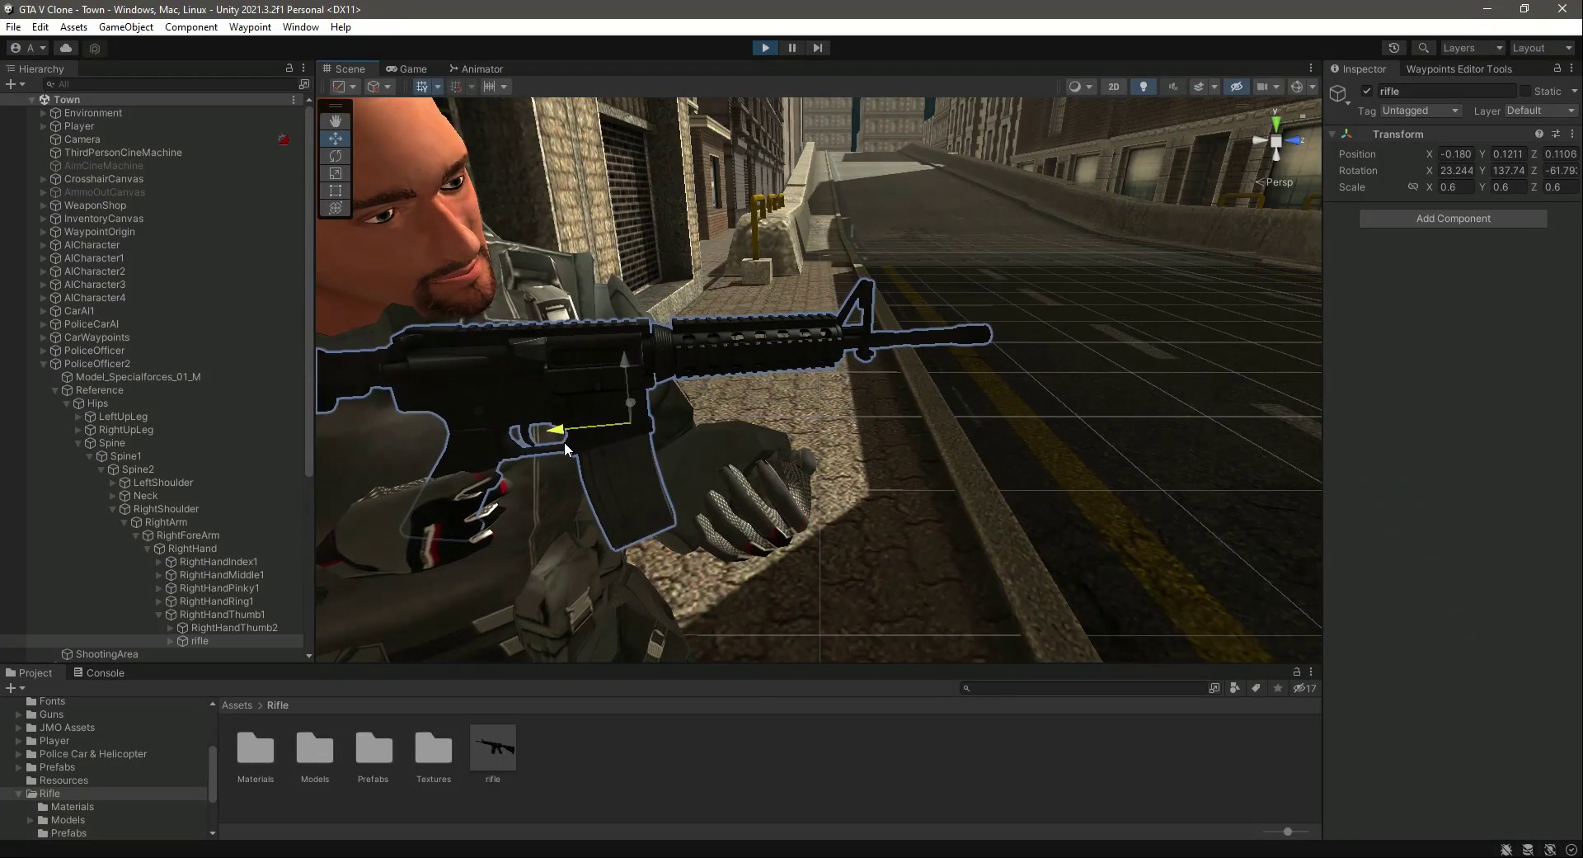
{"action": "left_click_drag", "start_coordinate": [625, 367], "coordinate": [637, 480]}
{"action": "mouse_move", "coordinate": [818, 408]}
{"action": "right_mouse_down"}
{"action": "mouse_move", "coordinate": [772, 449]}
{"action": "mouse_move", "coordinate": [805, 462]}
{"action": "mouse_move", "coordinate": [828, 433]}
{"action": "right_mouse_up"}
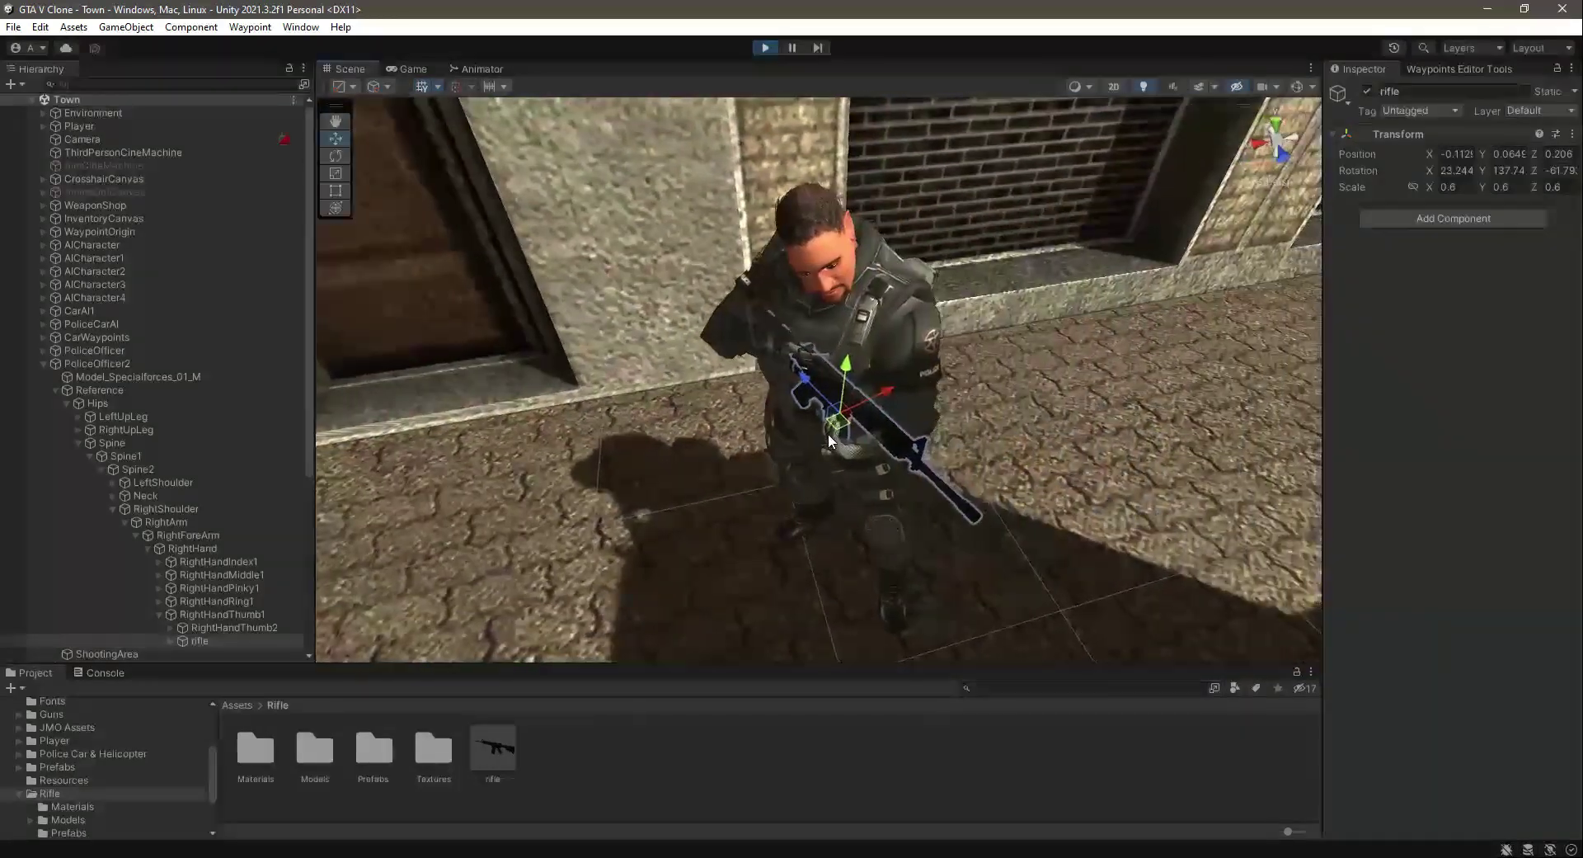
{"action": "scroll", "coordinate": [828, 428], "scroll_direction": "down", "scroll_amount": 2}
{"action": "left_click_drag", "start_coordinate": [726, 378], "coordinate": [707, 390]}
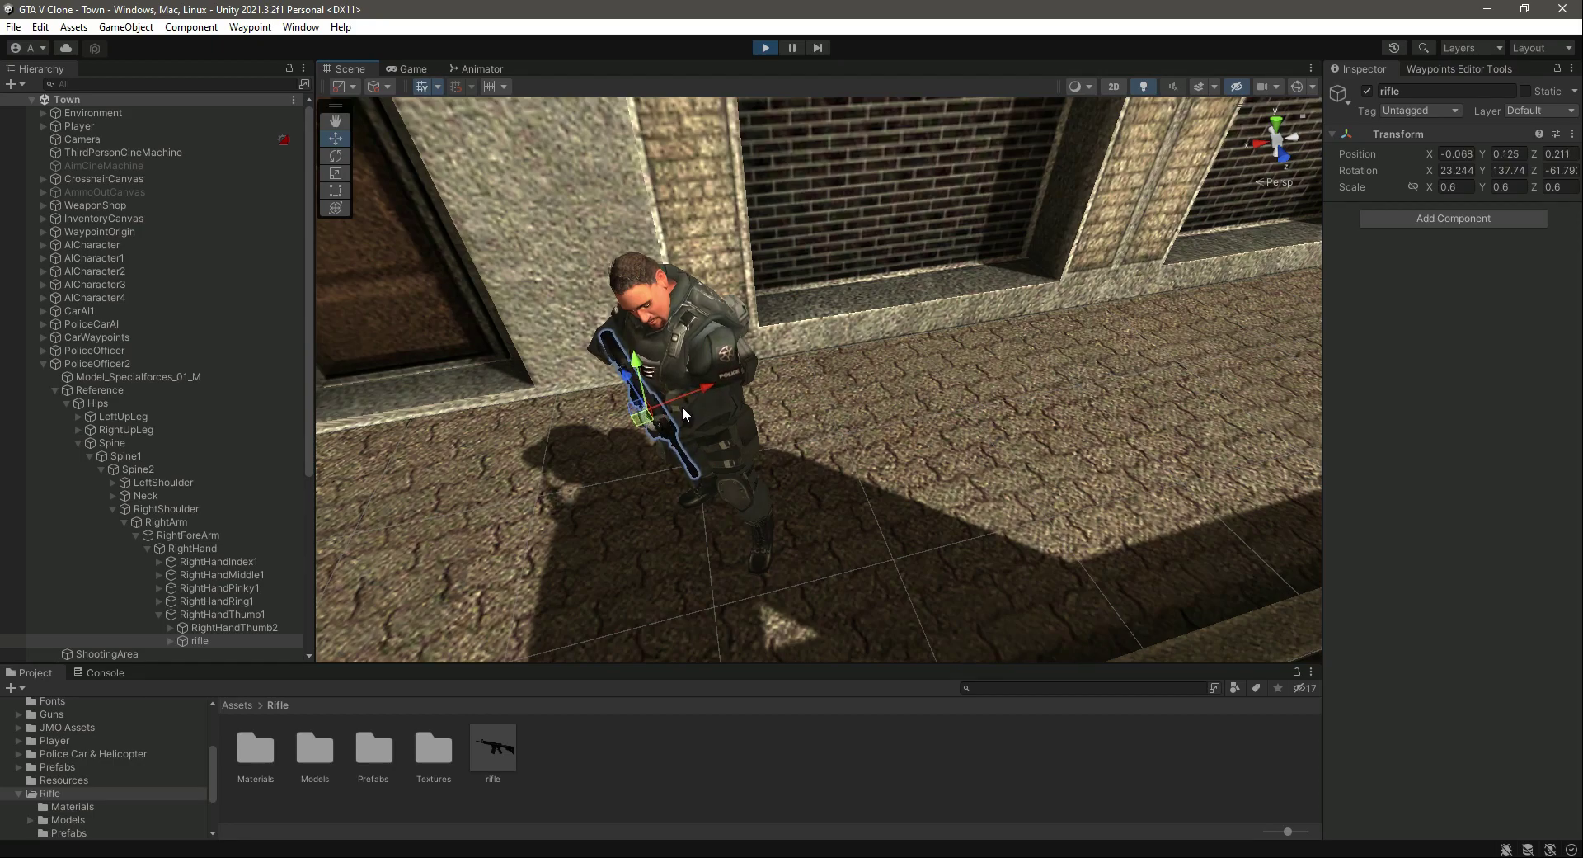
Step: Move the rifle closer to PoliceOfficer2's hands, to a position of about -0.083, 0.138, 0.19
{"action": "right_click_drag", "start_coordinate": [589, 464], "coordinate": [702, 499]}
{"action": "key", "text": "w"}
{"action": "key", "text": "w"}
{"action": "key", "text": "s"}
{"action": "scroll", "coordinate": [704, 497], "scroll_direction": "up", "scroll_amount": 3}
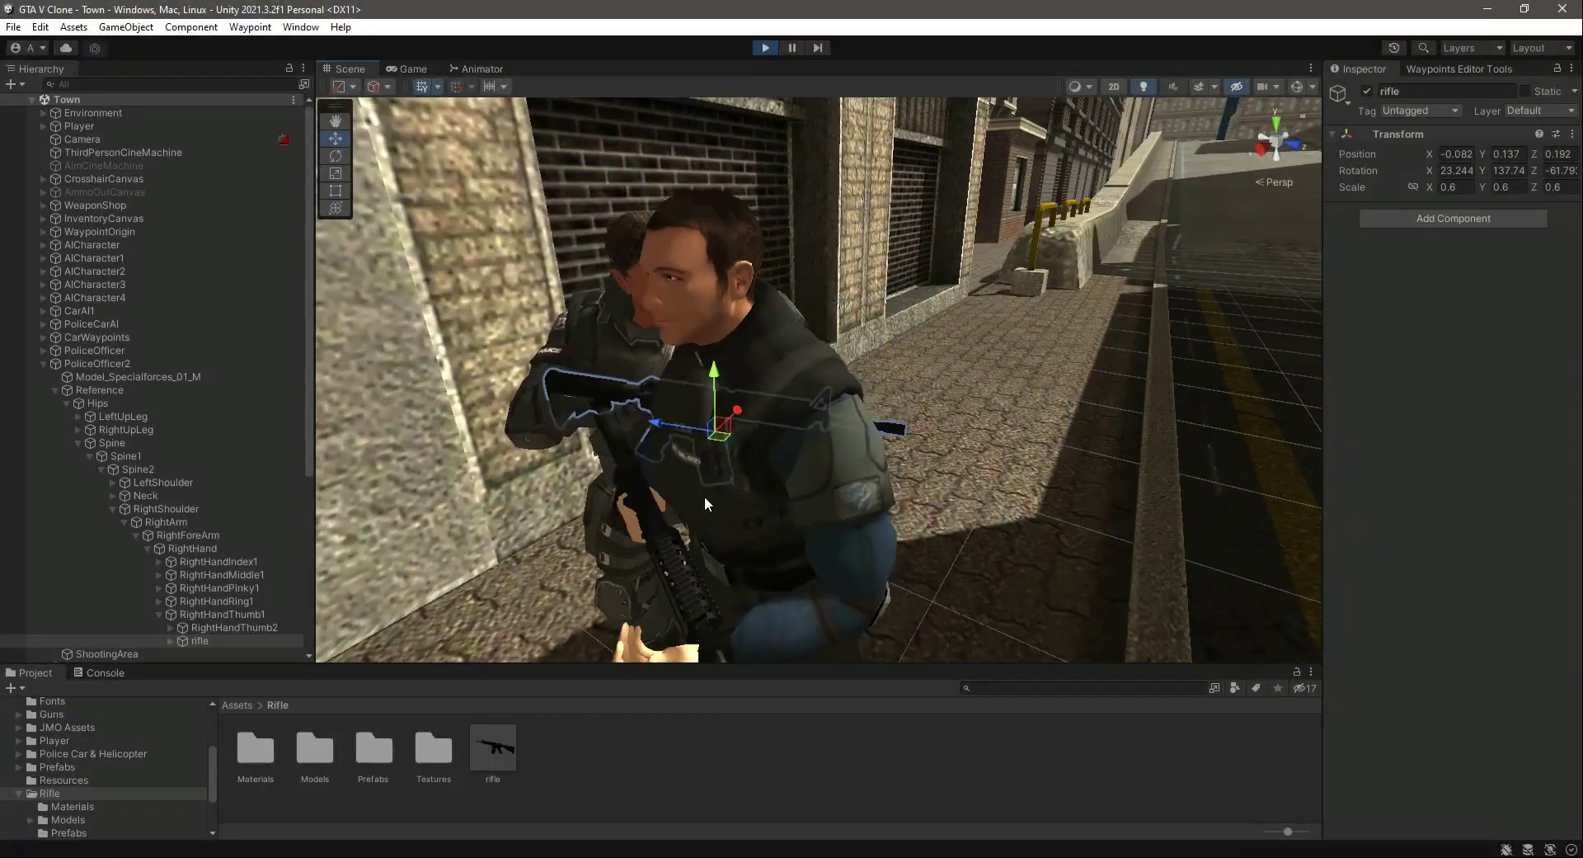
{"action": "scroll", "coordinate": [729, 477], "scroll_direction": "up", "scroll_amount": 2}
{"action": "scroll", "coordinate": [729, 476], "scroll_direction": "up", "scroll_amount": 2}
{"action": "scroll", "coordinate": [721, 497], "scroll_direction": "down", "scroll_amount": 3}
{"action": "key", "text": "w"}
{"action": "right_click_drag", "start_coordinate": [700, 503], "coordinate": [898, 381]}
{"action": "scroll", "coordinate": [896, 394], "scroll_direction": "down", "scroll_amount": 5}
{"action": "mouse_move", "coordinate": [896, 360]}
{"action": "left_mouse_down"}
{"action": "mouse_move", "coordinate": [923, 300]}
{"action": "mouse_move", "coordinate": [909, 350]}
{"action": "left_mouse_up"}
Step: Shift the rifle to a position of about -0.076, 0.148, 0.191 while viewing PoliceOfficer2 from the side
{"action": "right_click_drag", "start_coordinate": [908, 352], "coordinate": [829, 448]}
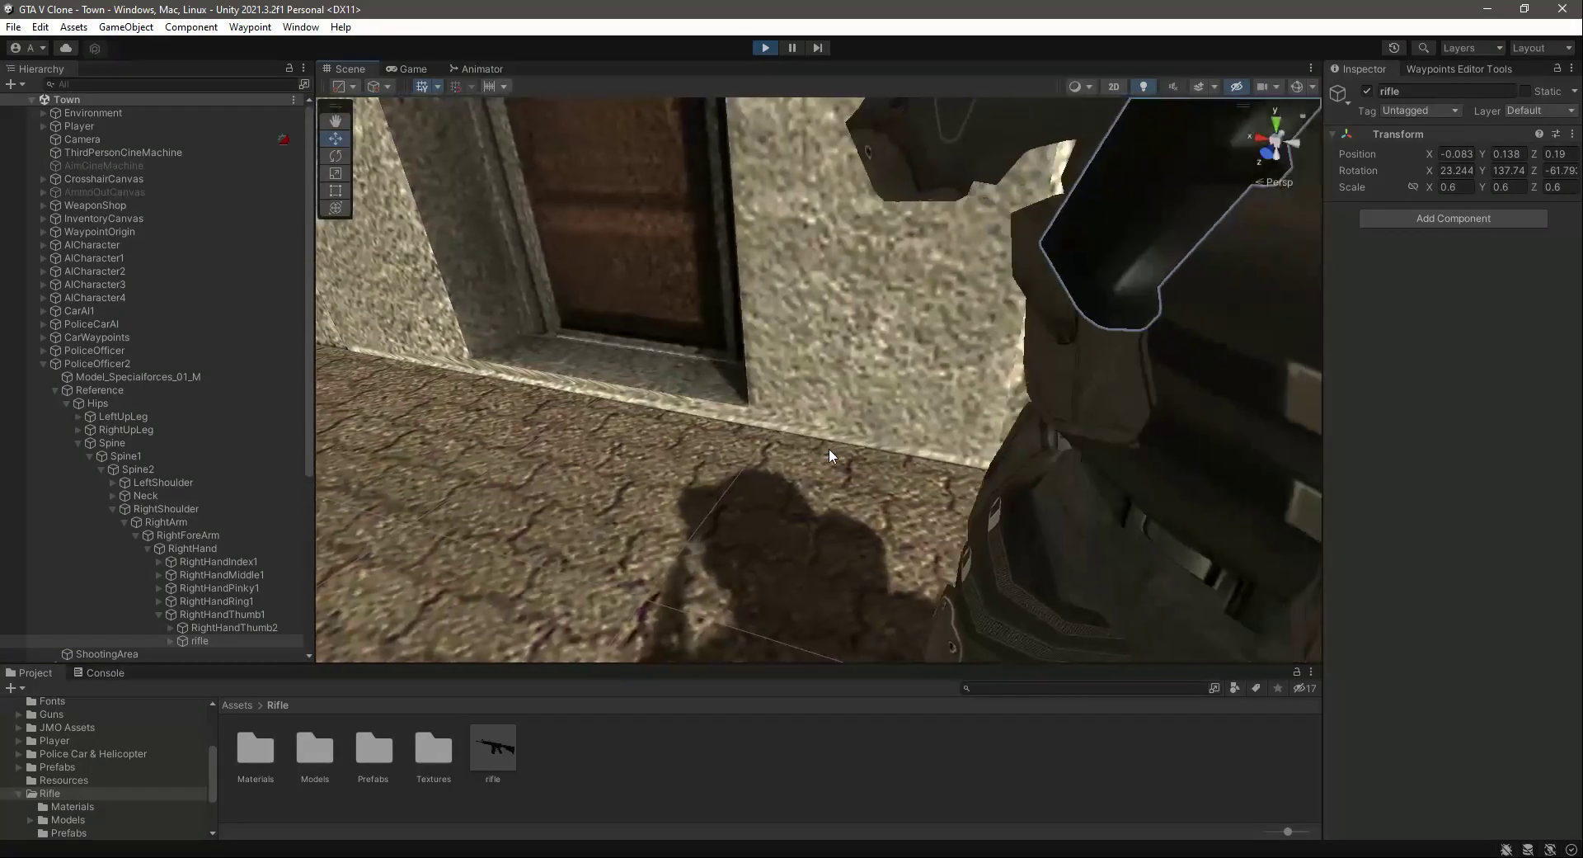
{"action": "scroll", "coordinate": [829, 448], "scroll_direction": "down", "scroll_amount": 5}
{"action": "scroll", "coordinate": [899, 355], "scroll_direction": "down", "scroll_amount": 3}
{"action": "middle_click_drag", "start_coordinate": [883, 364], "coordinate": [747, 374]}
{"action": "mouse_move", "coordinate": [752, 371]}
{"action": "left_mouse_down"}
{"action": "mouse_move", "coordinate": [737, 377]}
{"action": "mouse_move", "coordinate": [749, 380]}
{"action": "left_mouse_up"}
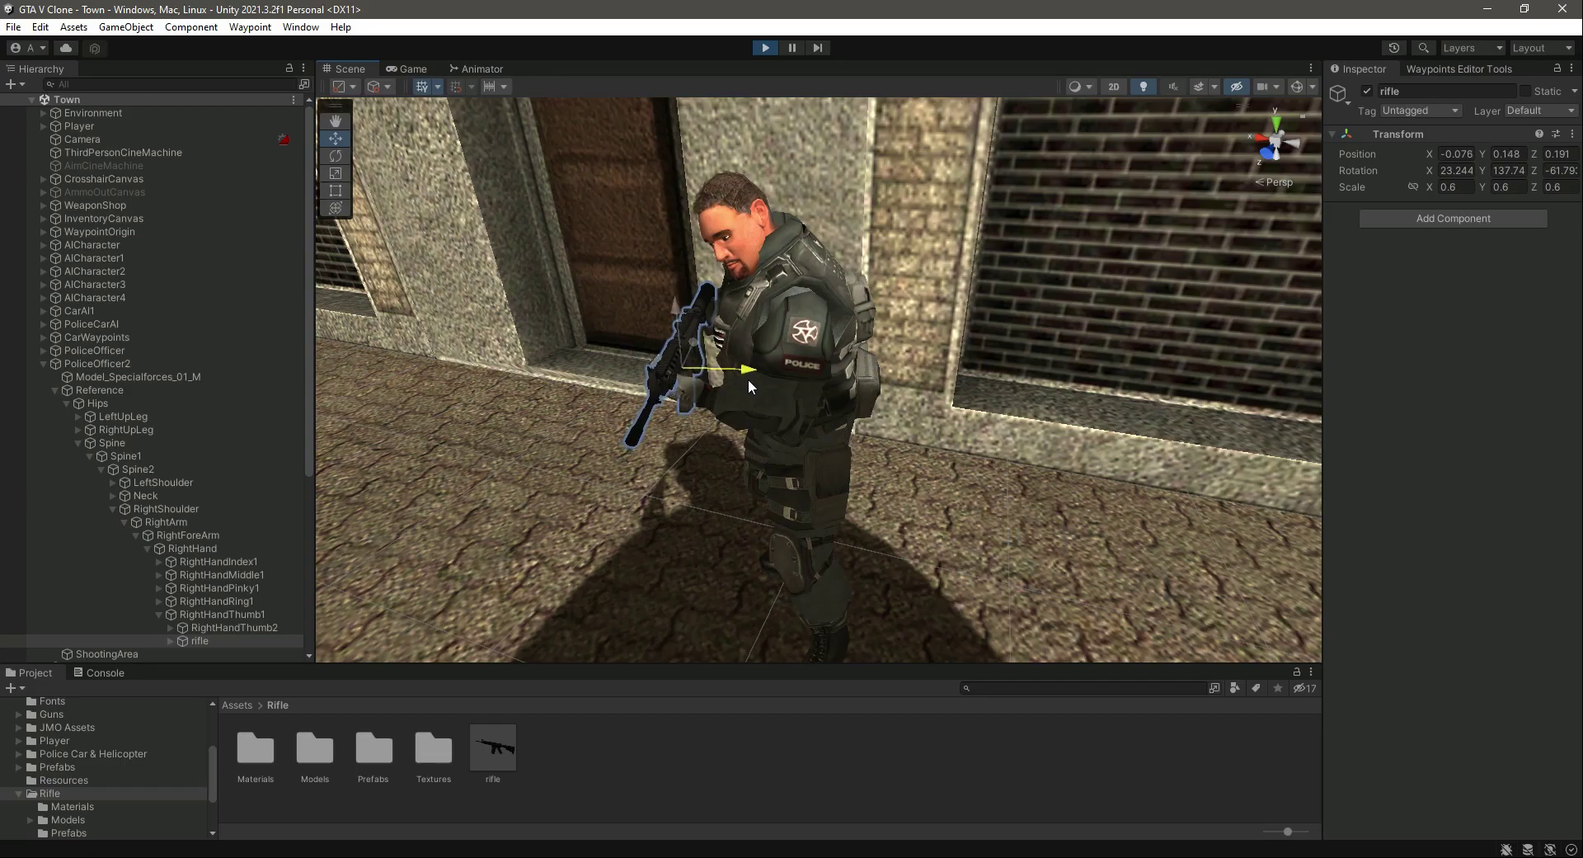
Step: Check how PoliceOfficer2 holds the rifle in the Game view by moving the player nearby
{"action": "left_click_drag", "start_coordinate": [625, 444], "coordinate": [951, 393], "text": "alt"}
{"action": "left_click", "coordinate": [411, 69]}
{"action": "key", "text": "w"}
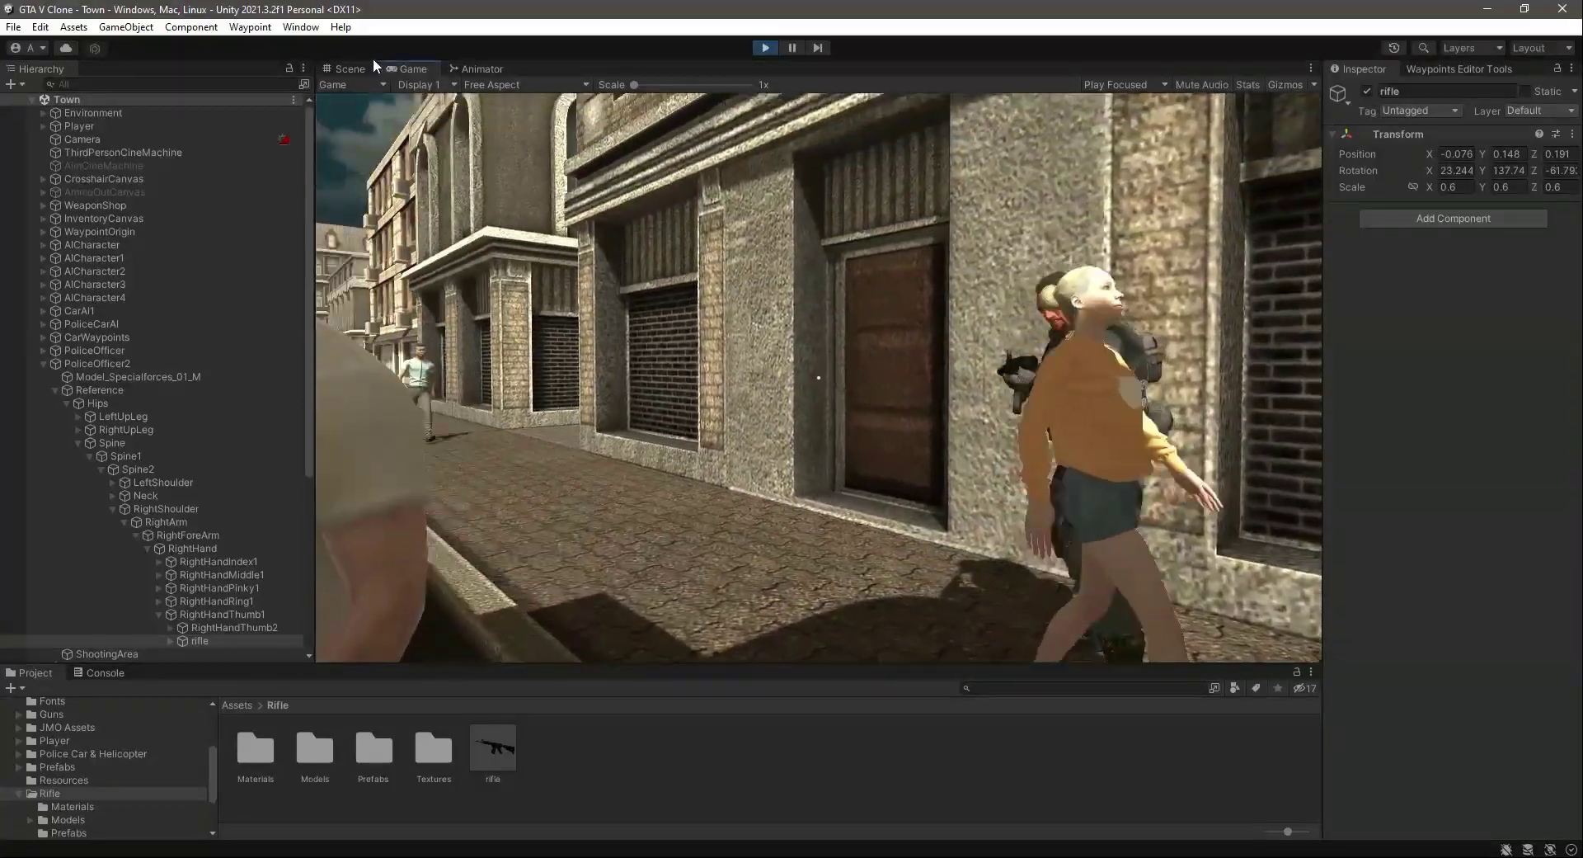
Step: Return to the Scene view and rotate the rifle to about 27.29, 140.38, -60.43
{"action": "left_click", "coordinate": [363, 68]}
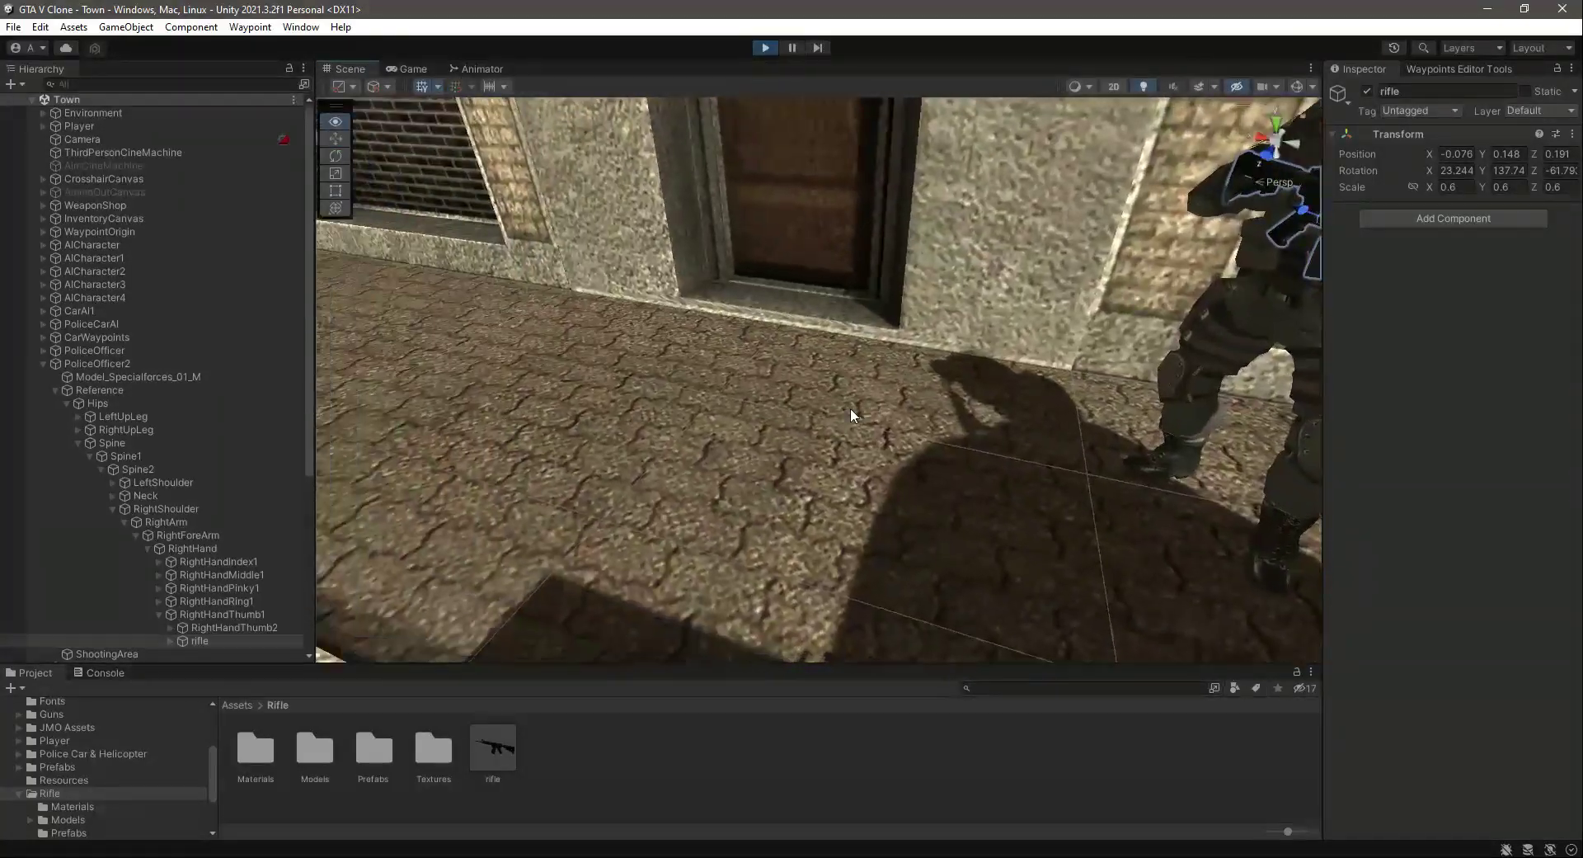
{"action": "scroll", "coordinate": [922, 405], "scroll_direction": "down", "scroll_amount": 5}
{"action": "right_click_drag", "start_coordinate": [924, 417], "coordinate": [945, 397]}
{"action": "scroll", "coordinate": [945, 397], "scroll_direction": "up", "scroll_amount": 3}
{"action": "middle_click_drag", "start_coordinate": [946, 405], "coordinate": [802, 405]}
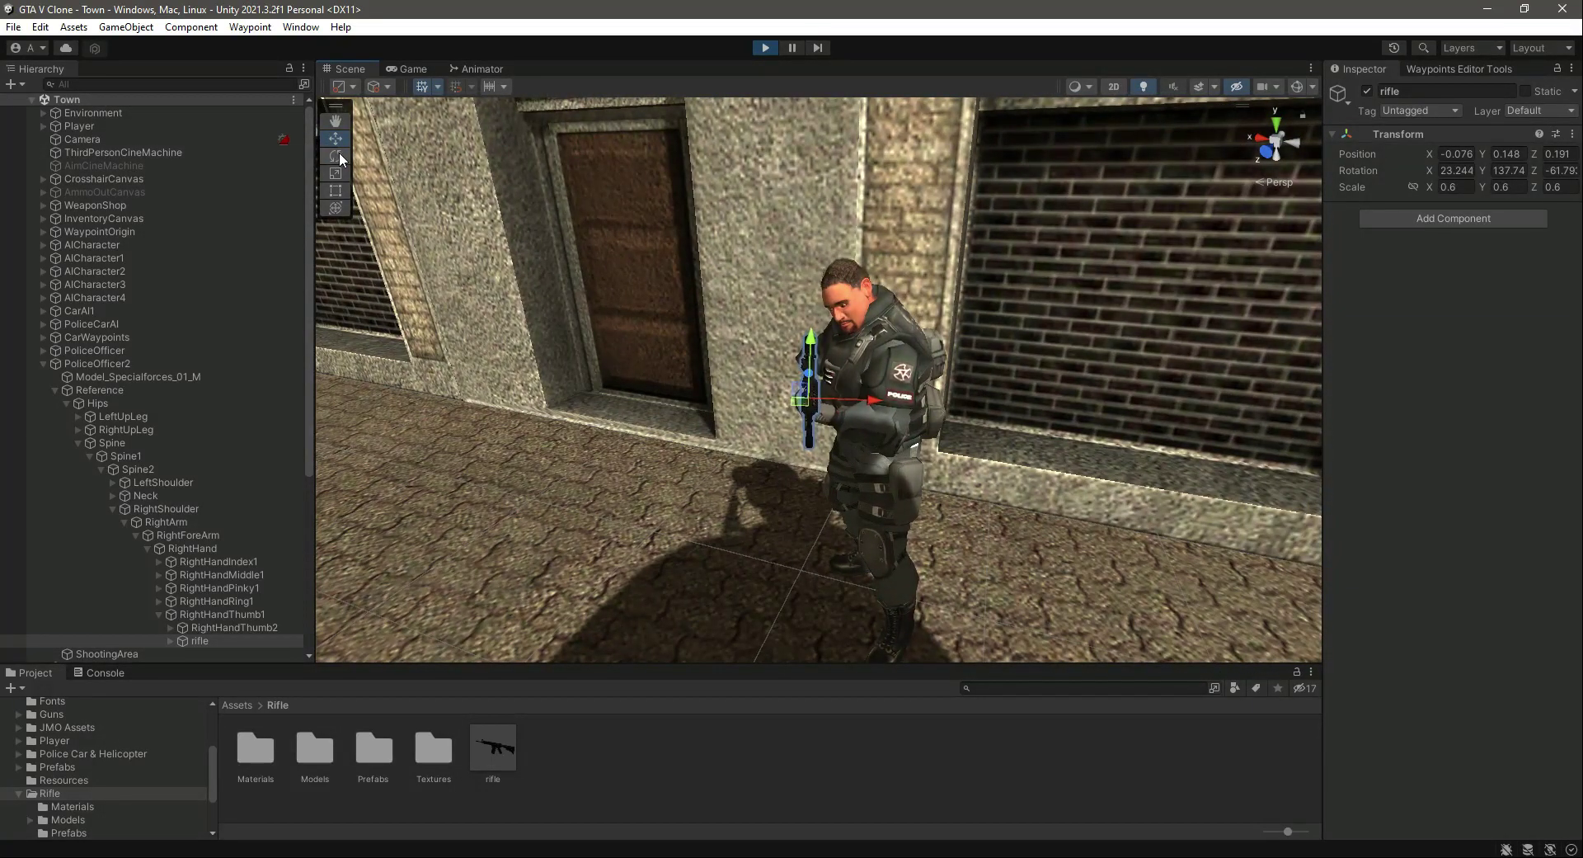
{"action": "left_click_drag", "start_coordinate": [840, 432], "coordinate": [833, 439]}
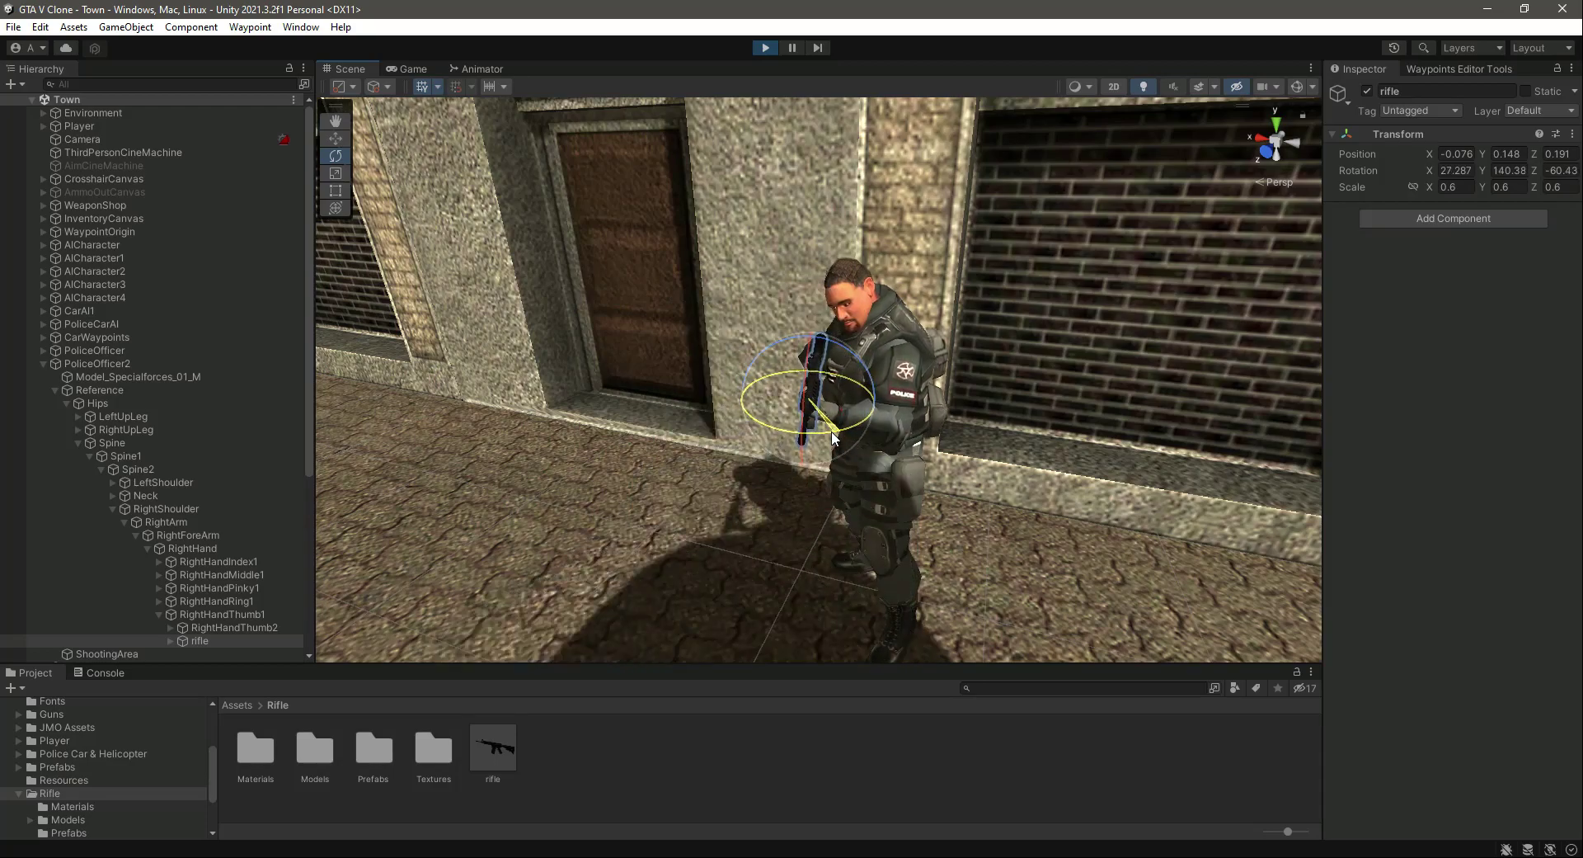
Step: Move the rifle to a position of about -0.084, 0.139, 0.191 against PoliceOfficer2's hands
{"action": "middle_click_drag", "start_coordinate": [765, 448], "coordinate": [610, 329]}
{"action": "scroll", "coordinate": [610, 329], "scroll_direction": "up", "scroll_amount": 3}
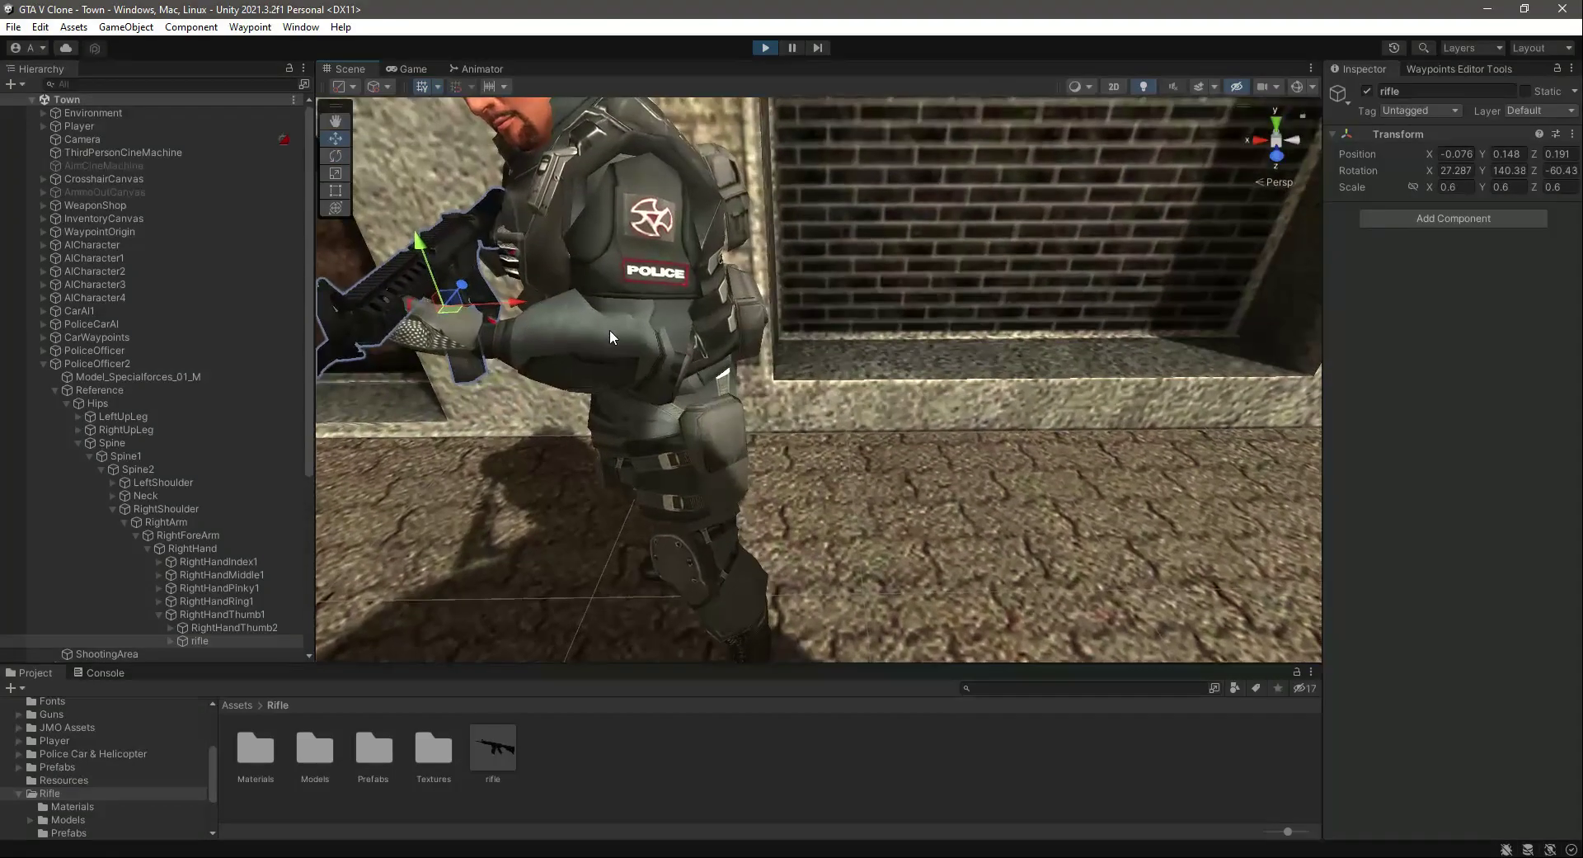
{"action": "left_click_drag", "start_coordinate": [446, 329], "coordinate": [616, 330], "text": "alt"}
{"action": "middle_click_drag", "start_coordinate": [616, 330], "coordinate": [675, 321]}
{"action": "left_click_drag", "start_coordinate": [805, 321], "coordinate": [819, 321]}
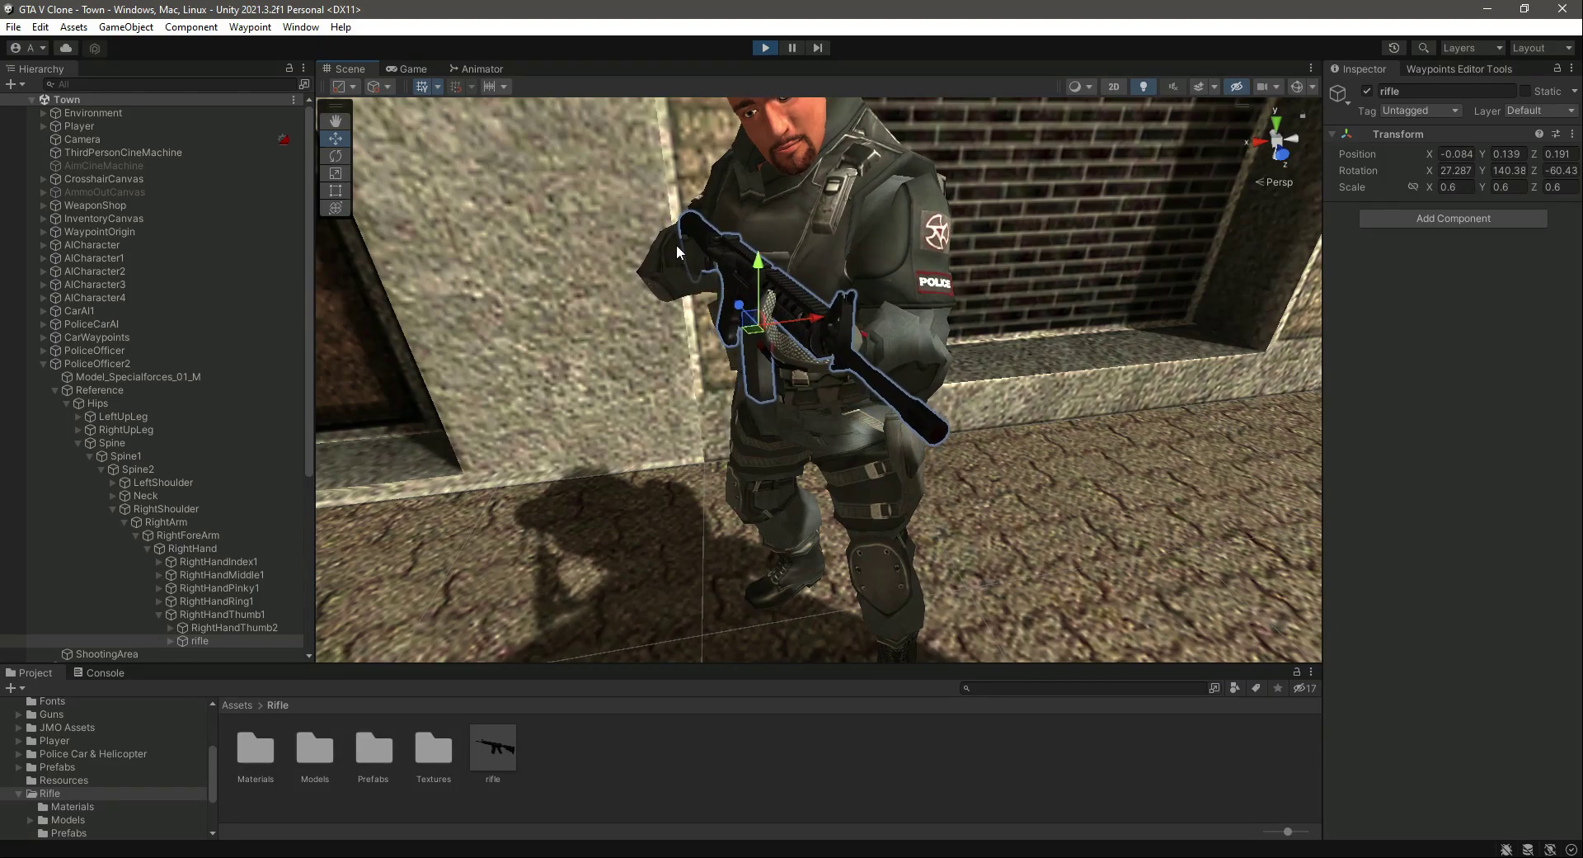
Step: Rotate the rifle to about 30.42, 142.17, -59.86 and move it to about -0.093, 0.129, 0.192
{"action": "left_click", "coordinate": [342, 155]}
{"action": "left_click_drag", "start_coordinate": [790, 352], "coordinate": [796, 356]}
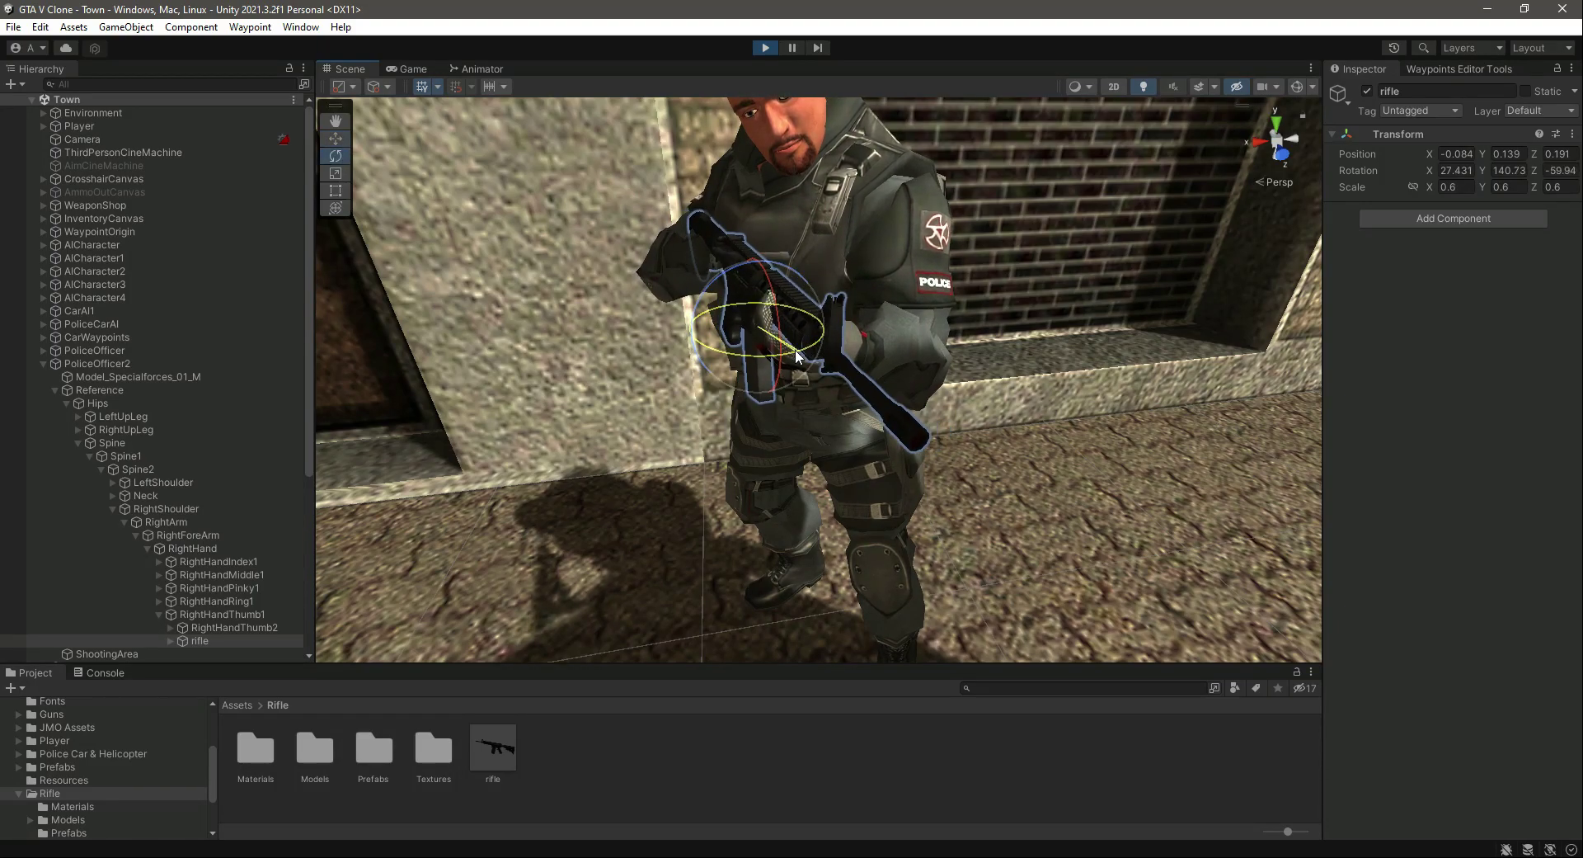
{"action": "left_click", "coordinate": [335, 138]}
{"action": "middle_click_drag", "start_coordinate": [904, 274], "coordinate": [1101, 276]}
{"action": "left_click_drag", "start_coordinate": [1101, 275], "coordinate": [885, 348], "text": "alt"}
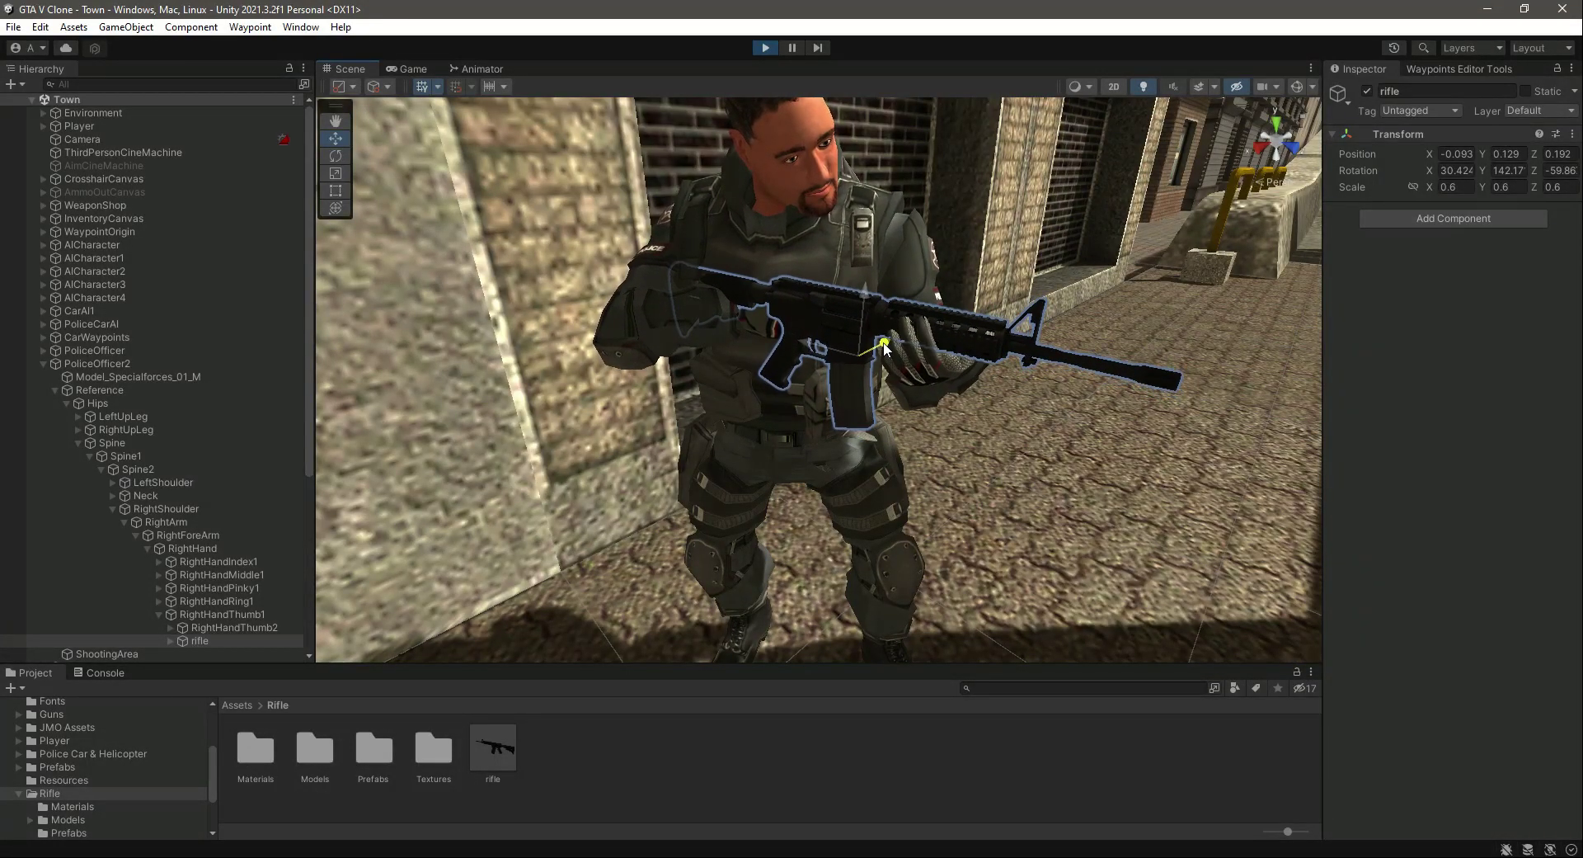
Step: Inspect PoliceOfficer2's rifle pose in the Game view by walking and aiming the player around the officer
{"action": "left_click", "coordinate": [409, 68]}
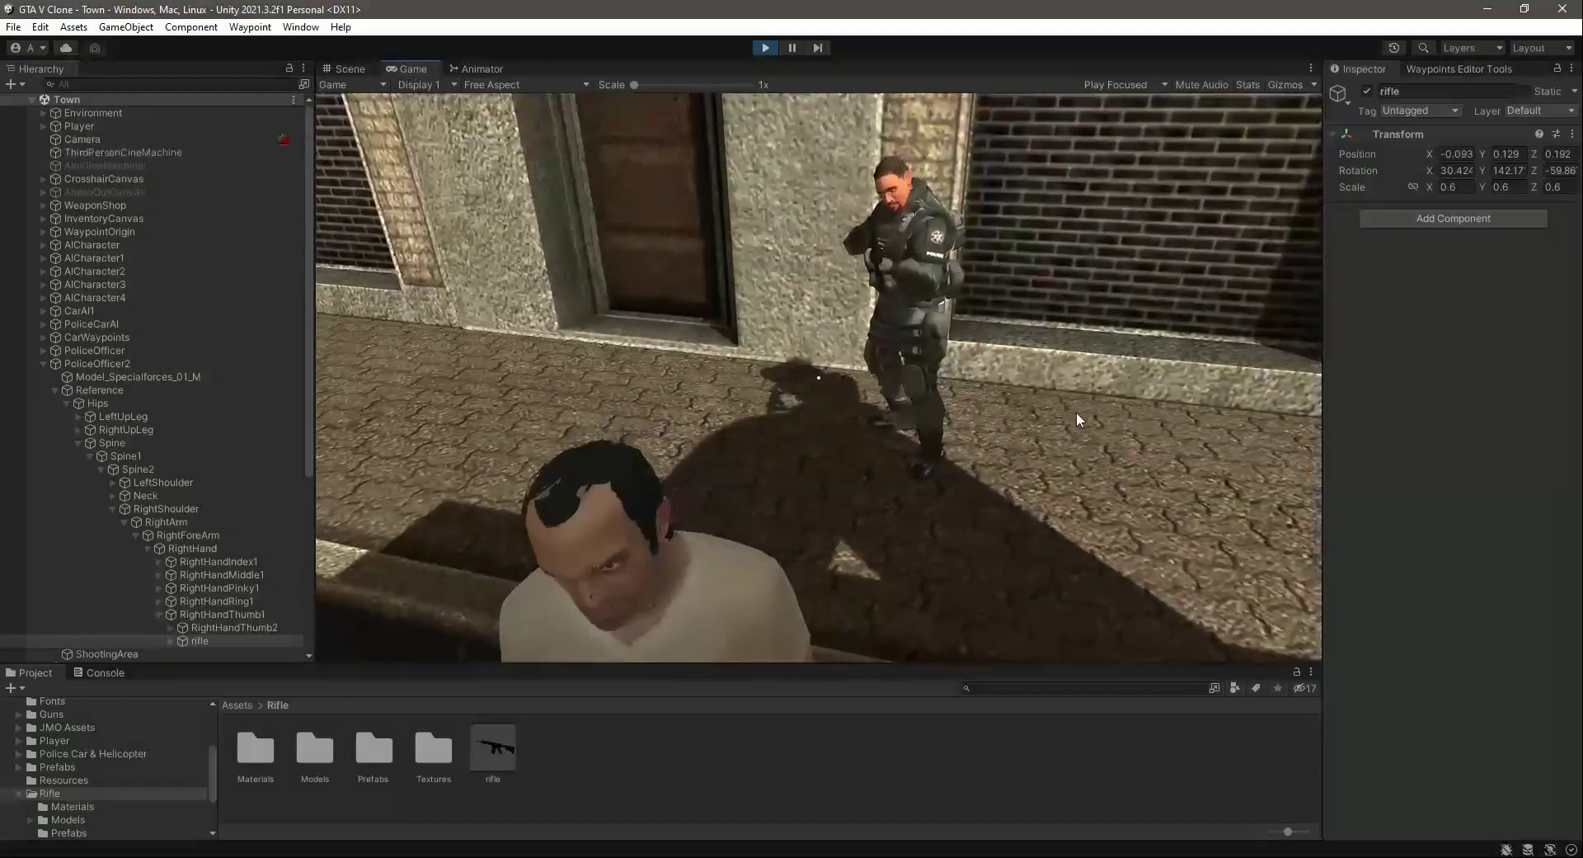
{"action": "key", "text": "s"}
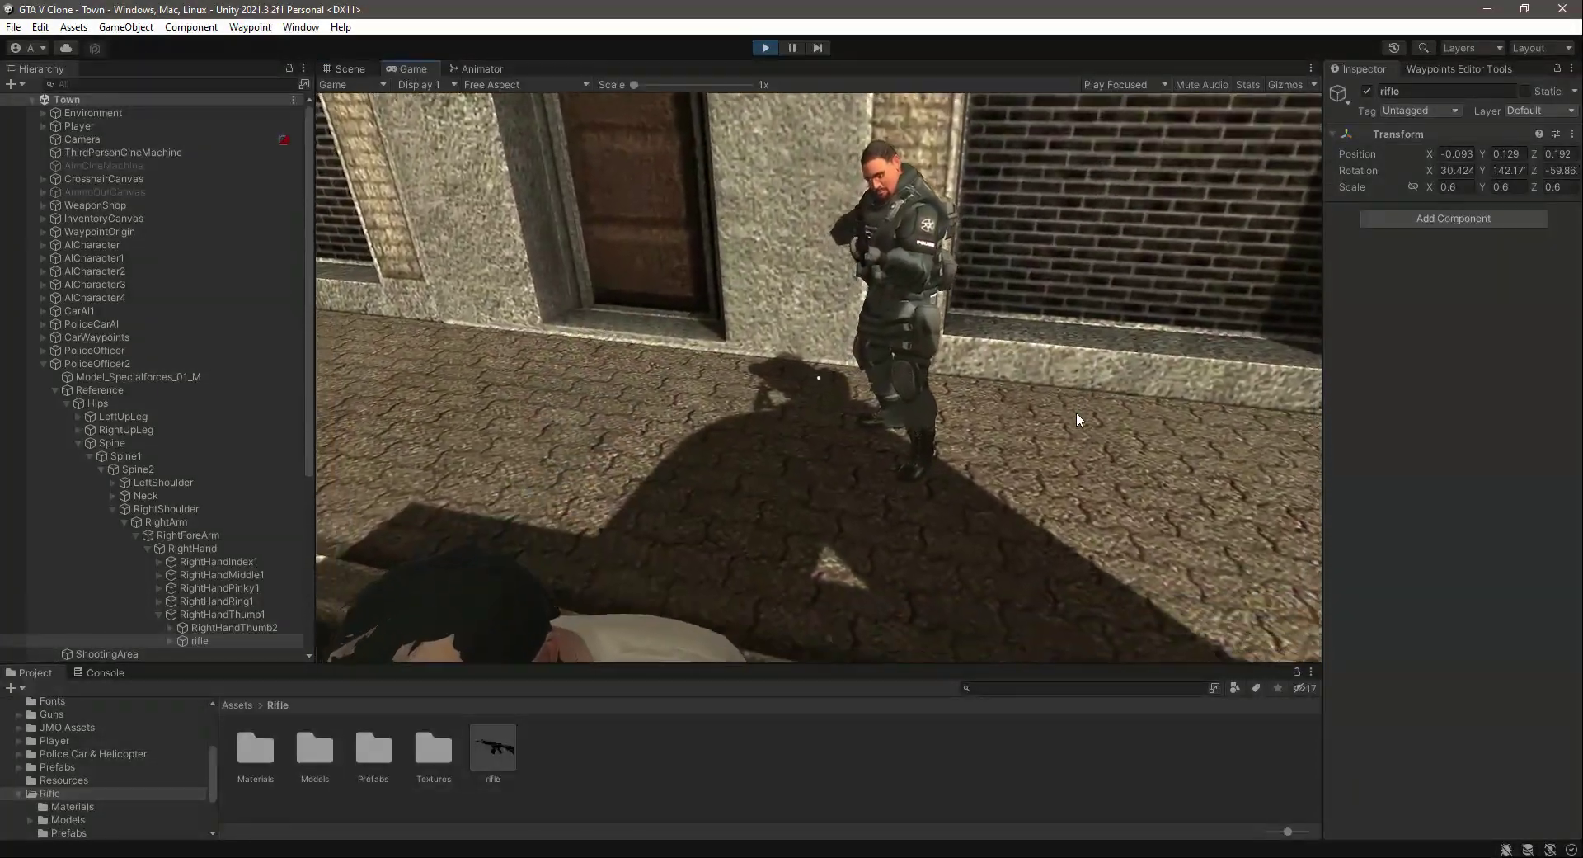
{"action": "right_click", "coordinate": [1077, 412]}
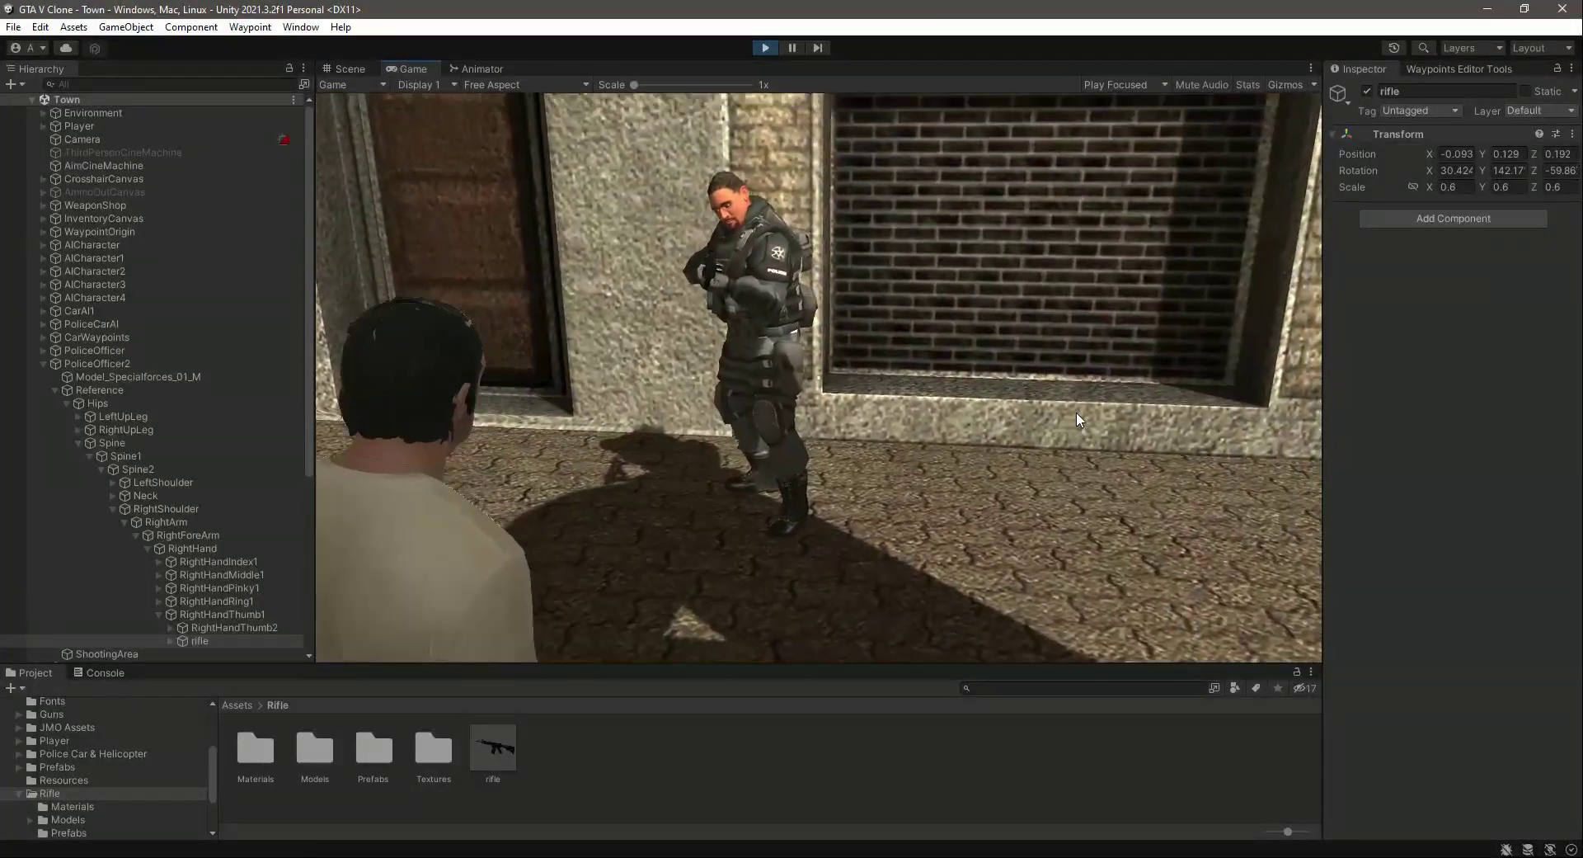
{"action": "key", "text": "w"}
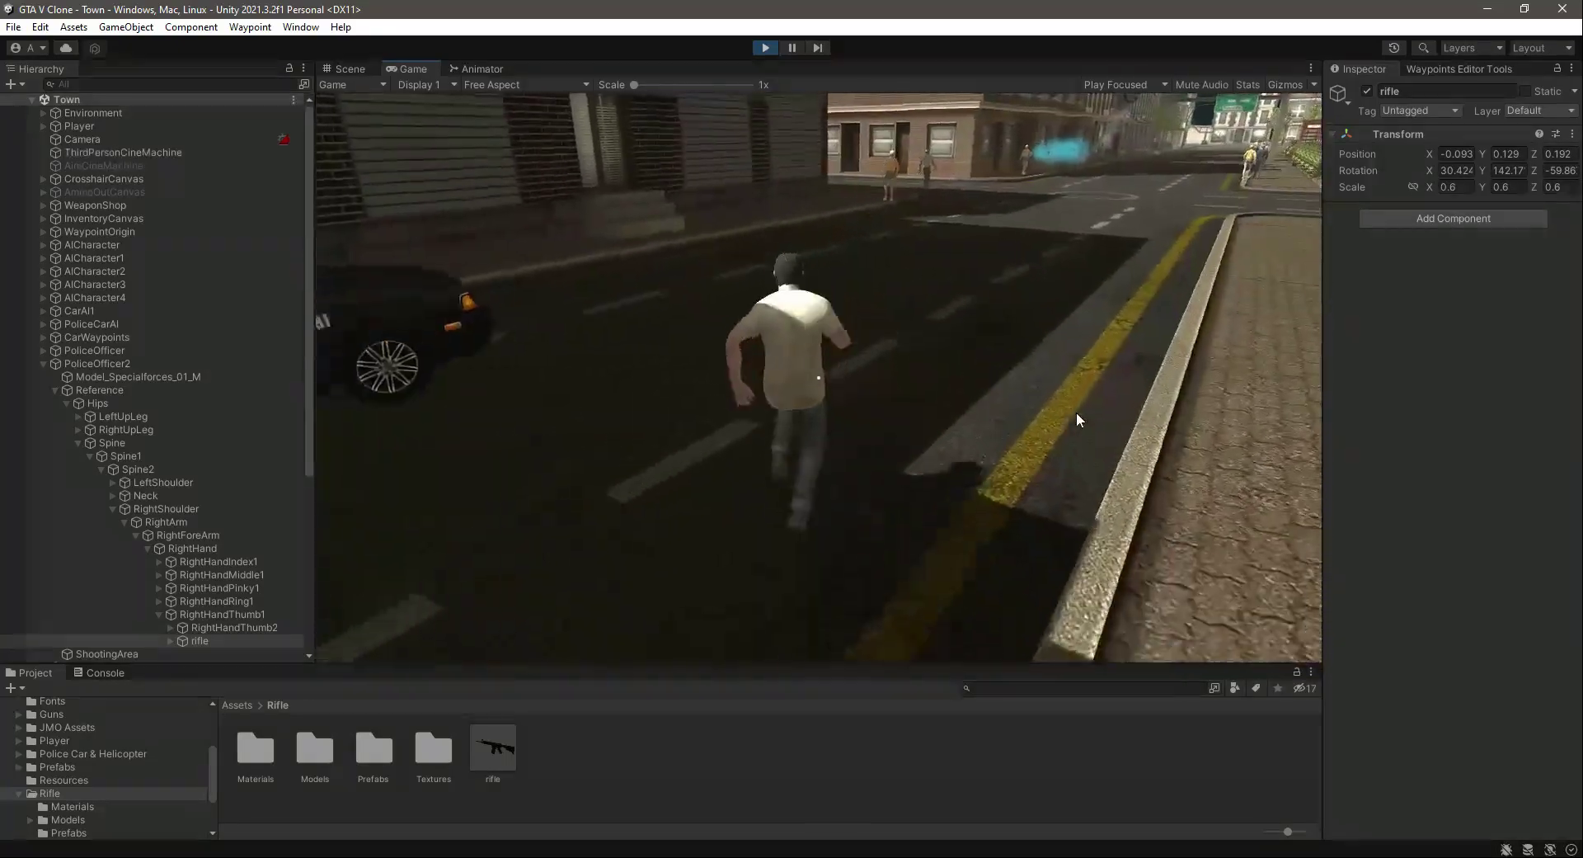
{"action": "key", "text": "Escape"}
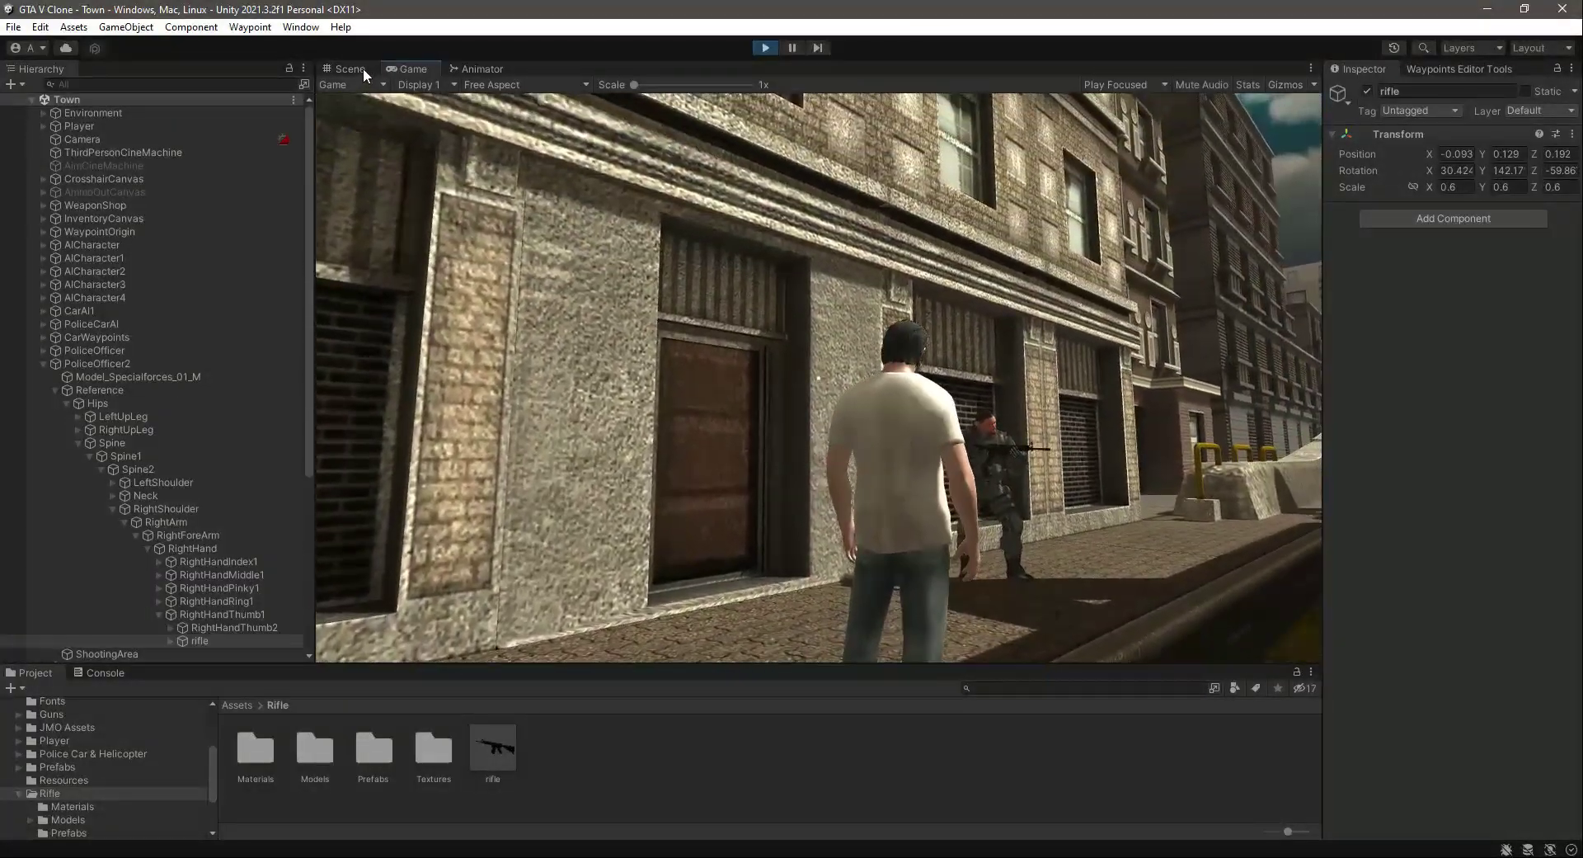
Step: Return to the Scene view, select the rifle and copy its Transform component
{"action": "left_click", "coordinate": [363, 68]}
{"action": "left_click", "coordinate": [211, 637]}
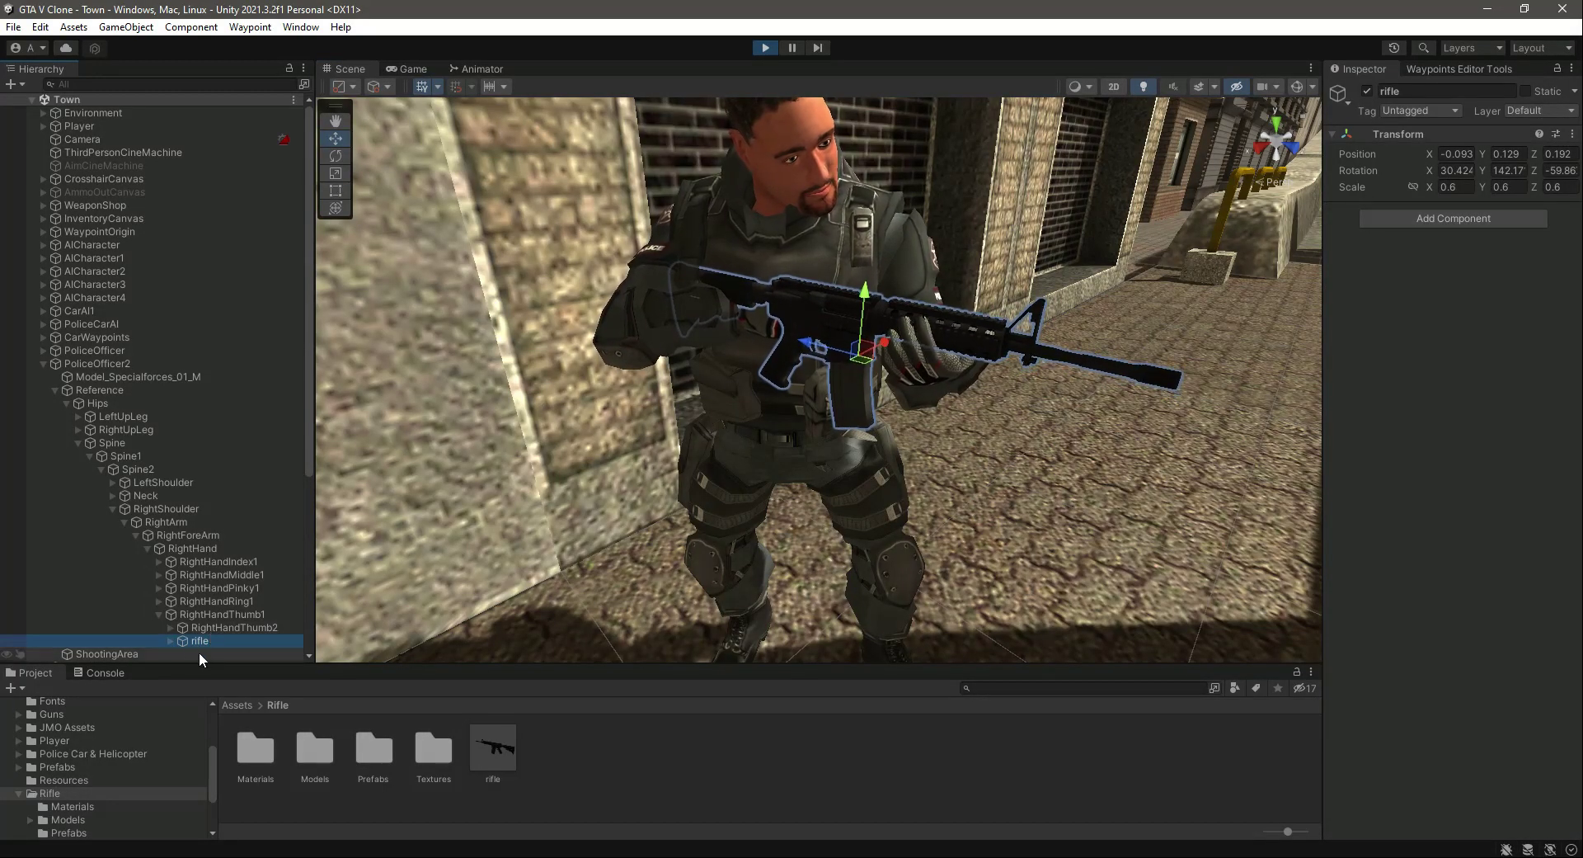
{"action": "left_click", "coordinate": [1571, 134]}
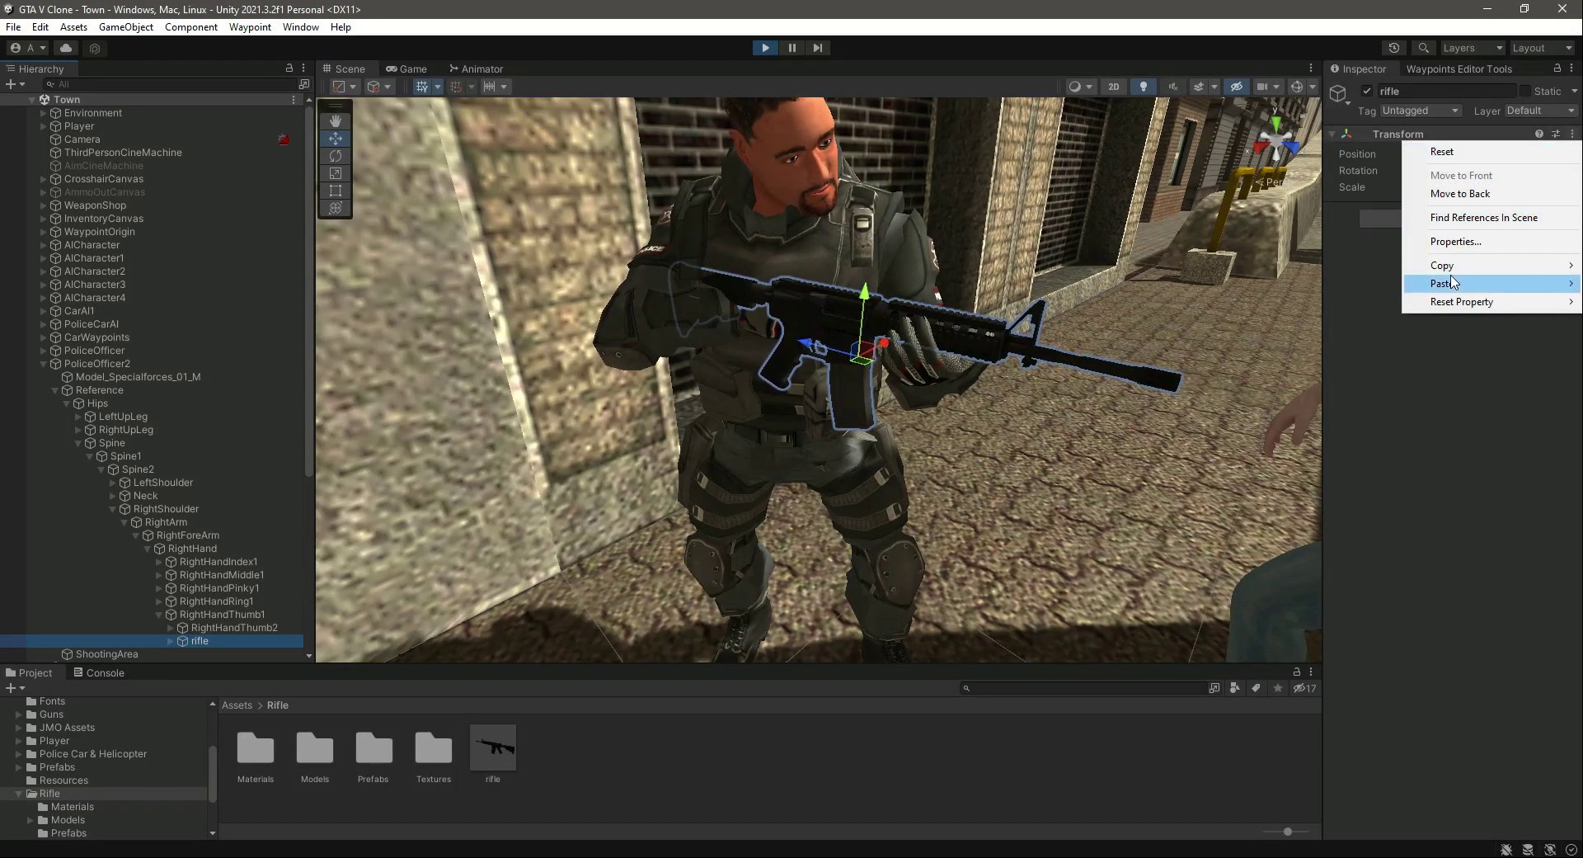
{"action": "mouse_move", "coordinate": [1445, 265]}
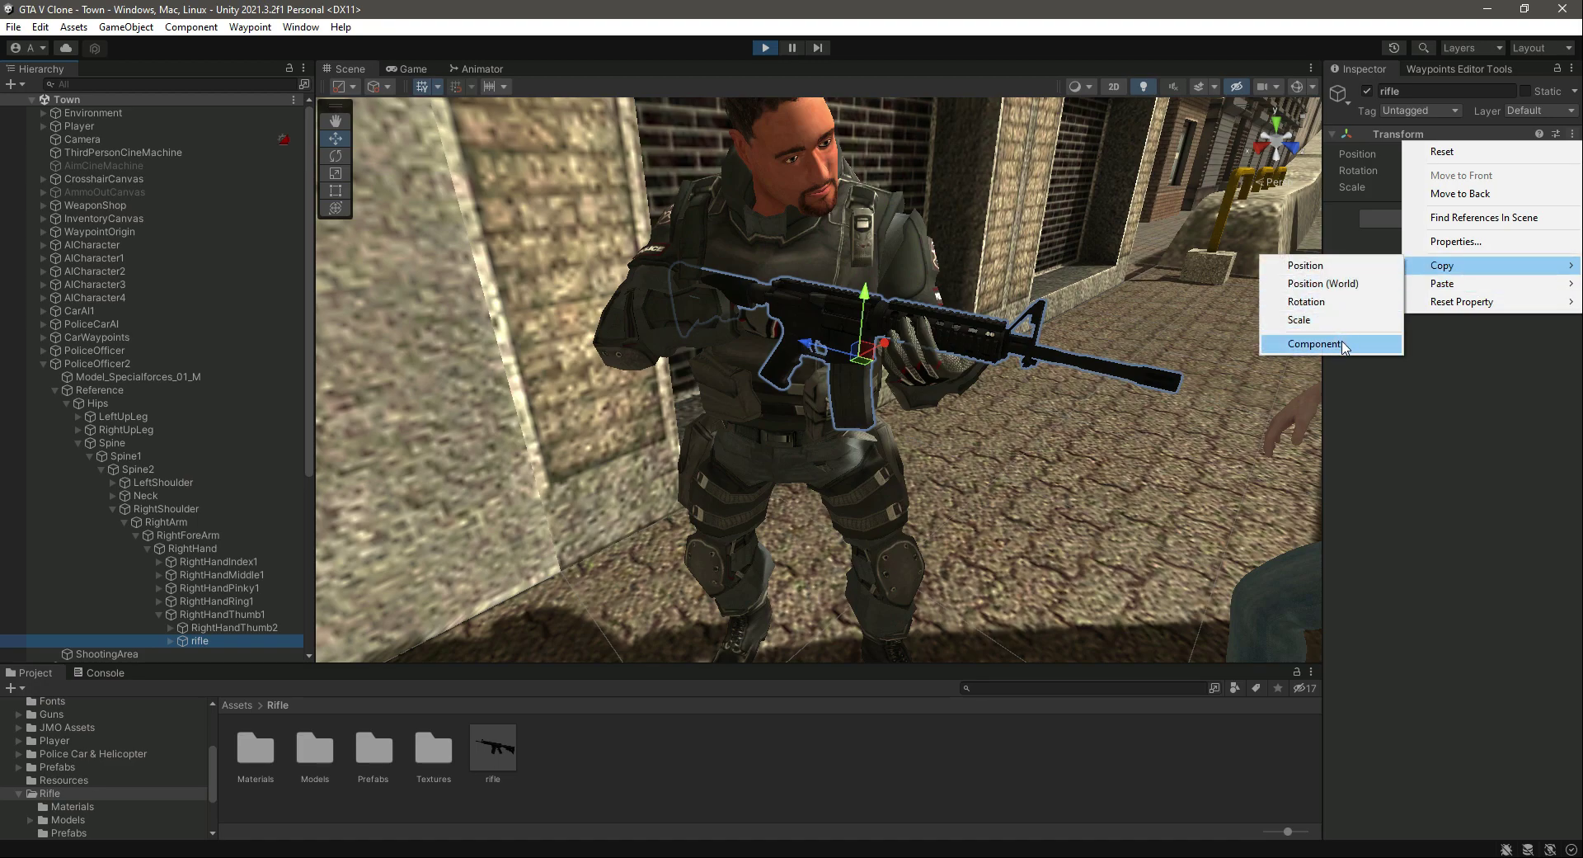
{"action": "left_click", "coordinate": [1315, 344]}
{"action": "left_click", "coordinate": [1572, 134]}
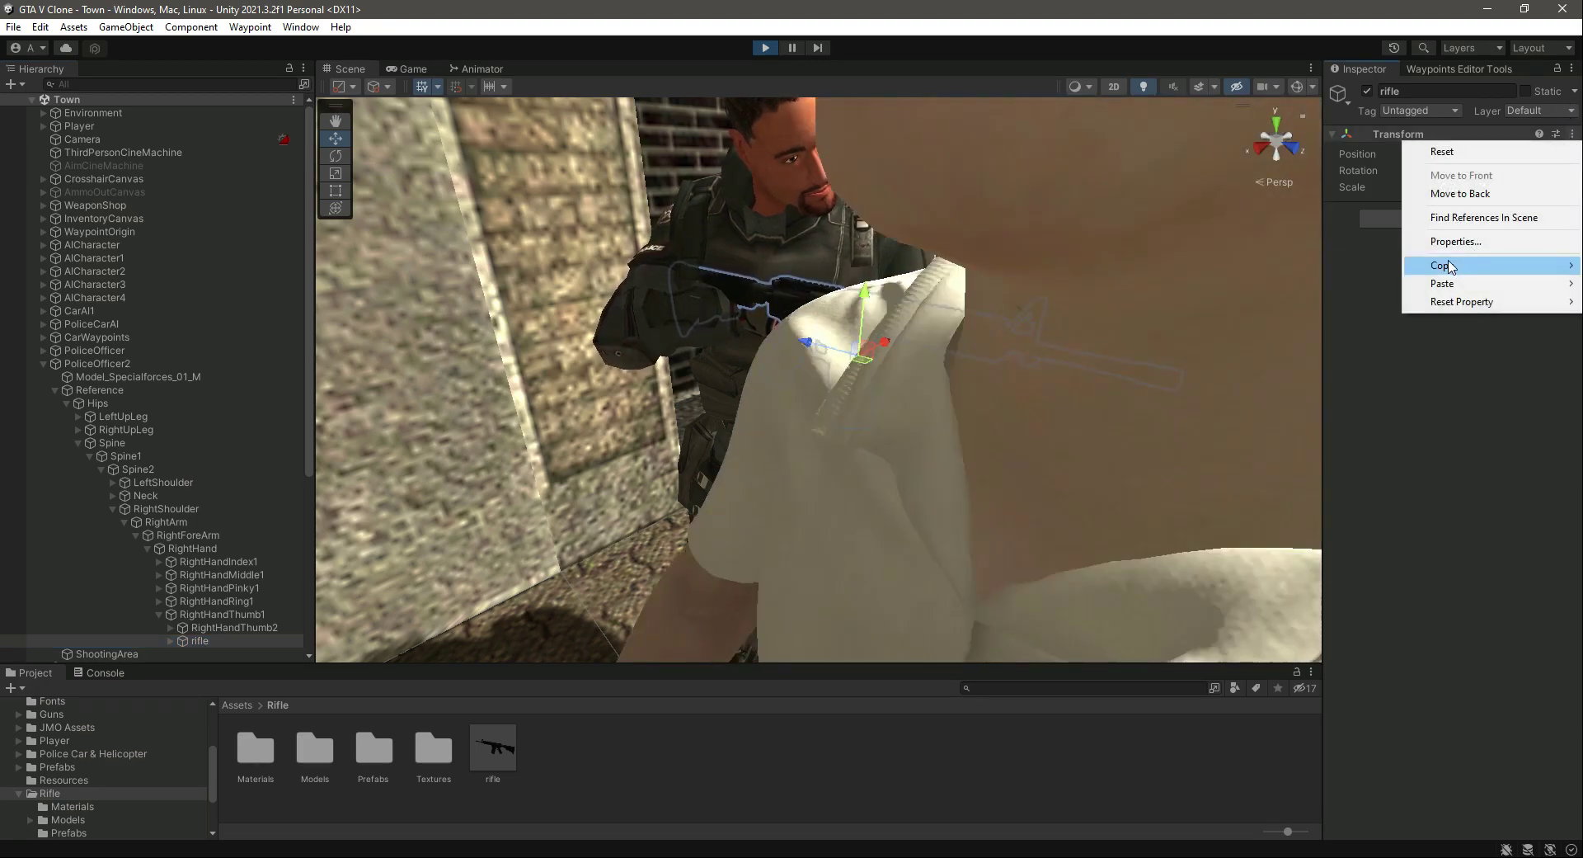
{"action": "mouse_move", "coordinate": [1450, 266]}
{"action": "left_click", "coordinate": [1315, 344]}
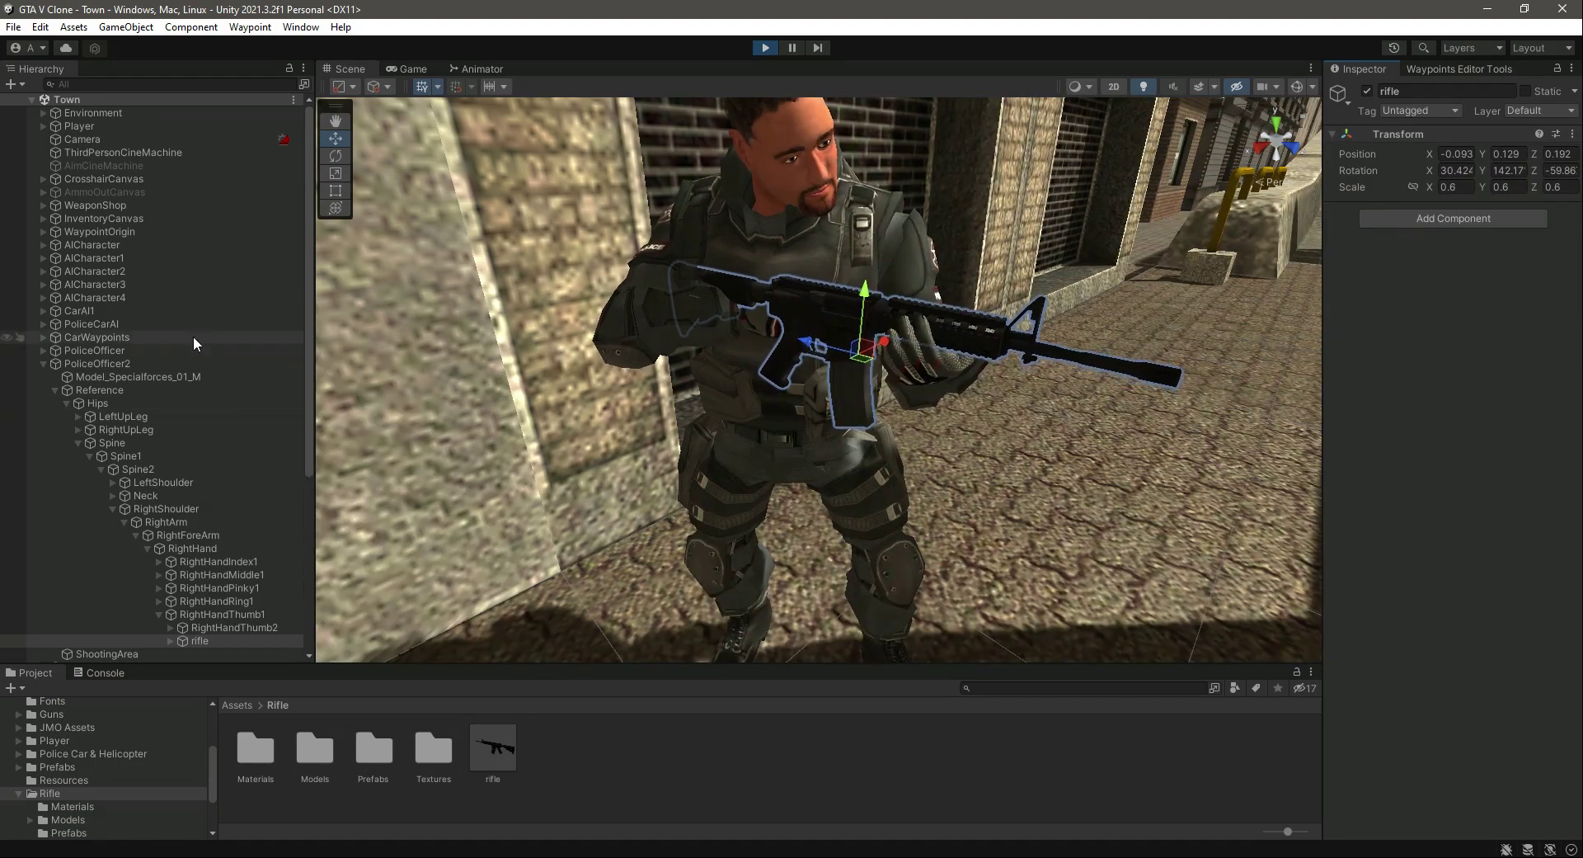
Step: Exit play mode and completely unpack the rifle prefab under PoliceOfficer2's RightHandThumb1
{"action": "left_click", "coordinate": [769, 46]}
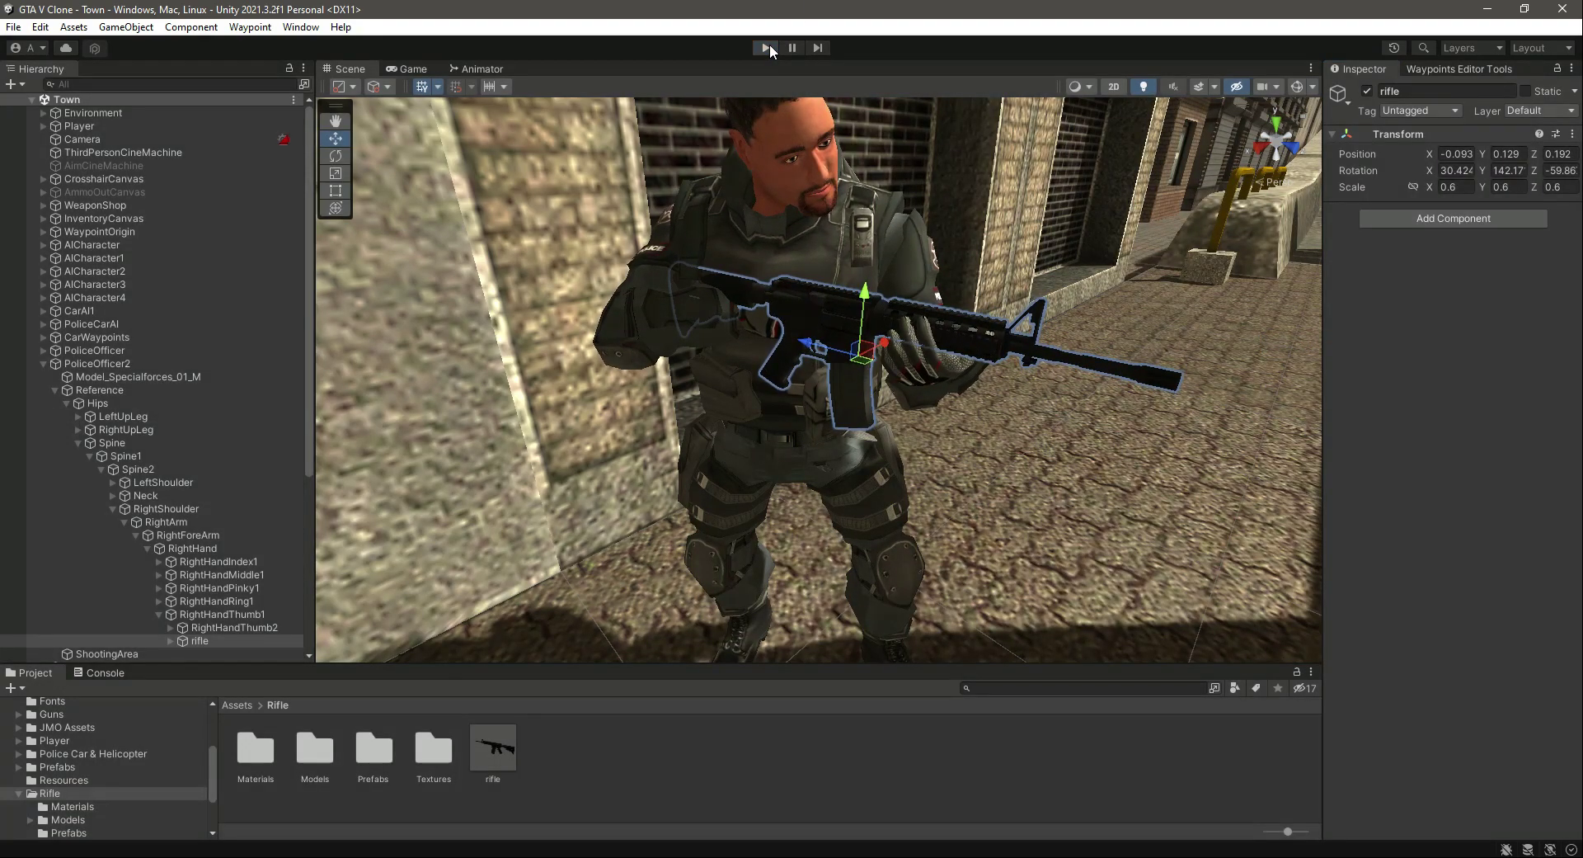
{"action": "right_click_drag", "start_coordinate": [957, 305], "coordinate": [841, 429]}
{"action": "key", "text": "s"}
{"action": "key", "text": "d"}
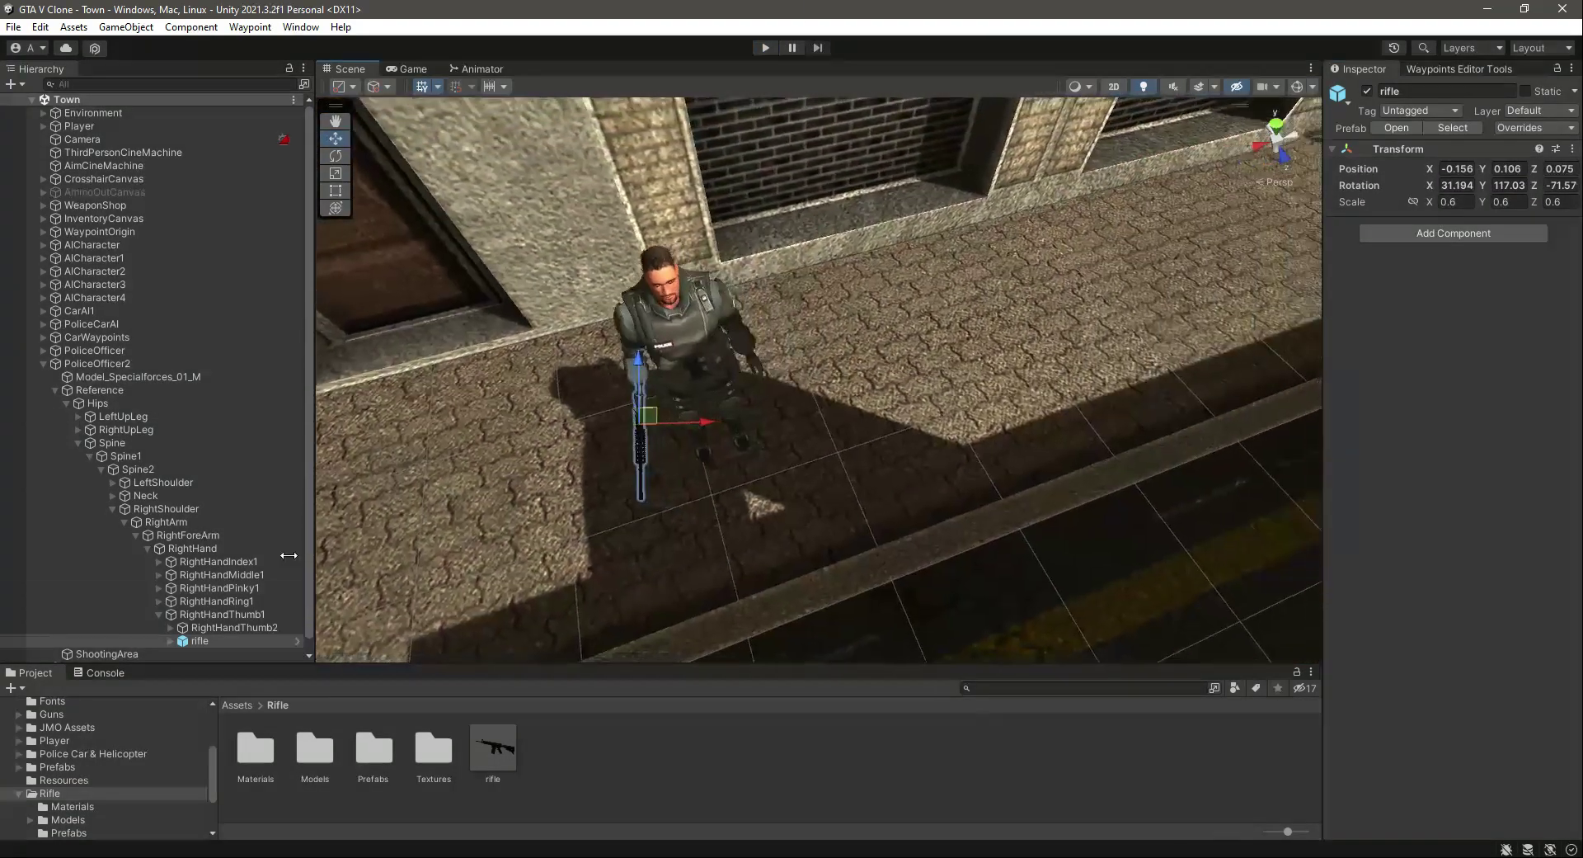
{"action": "right_click", "coordinate": [198, 643]}
{"action": "mouse_move", "coordinate": [321, 290]}
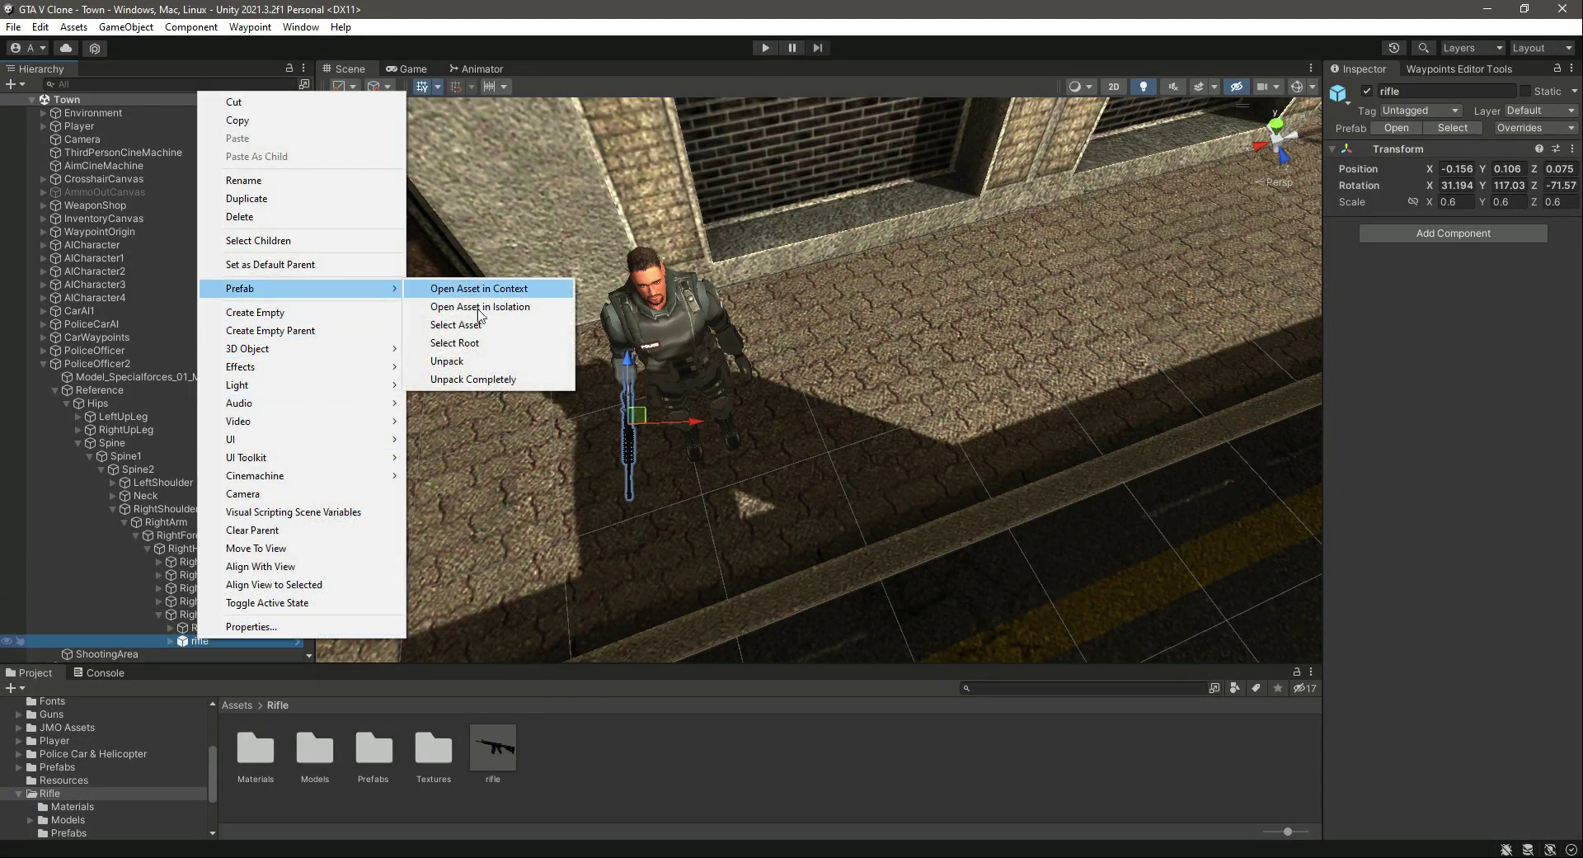
{"action": "left_click", "coordinate": [483, 380]}
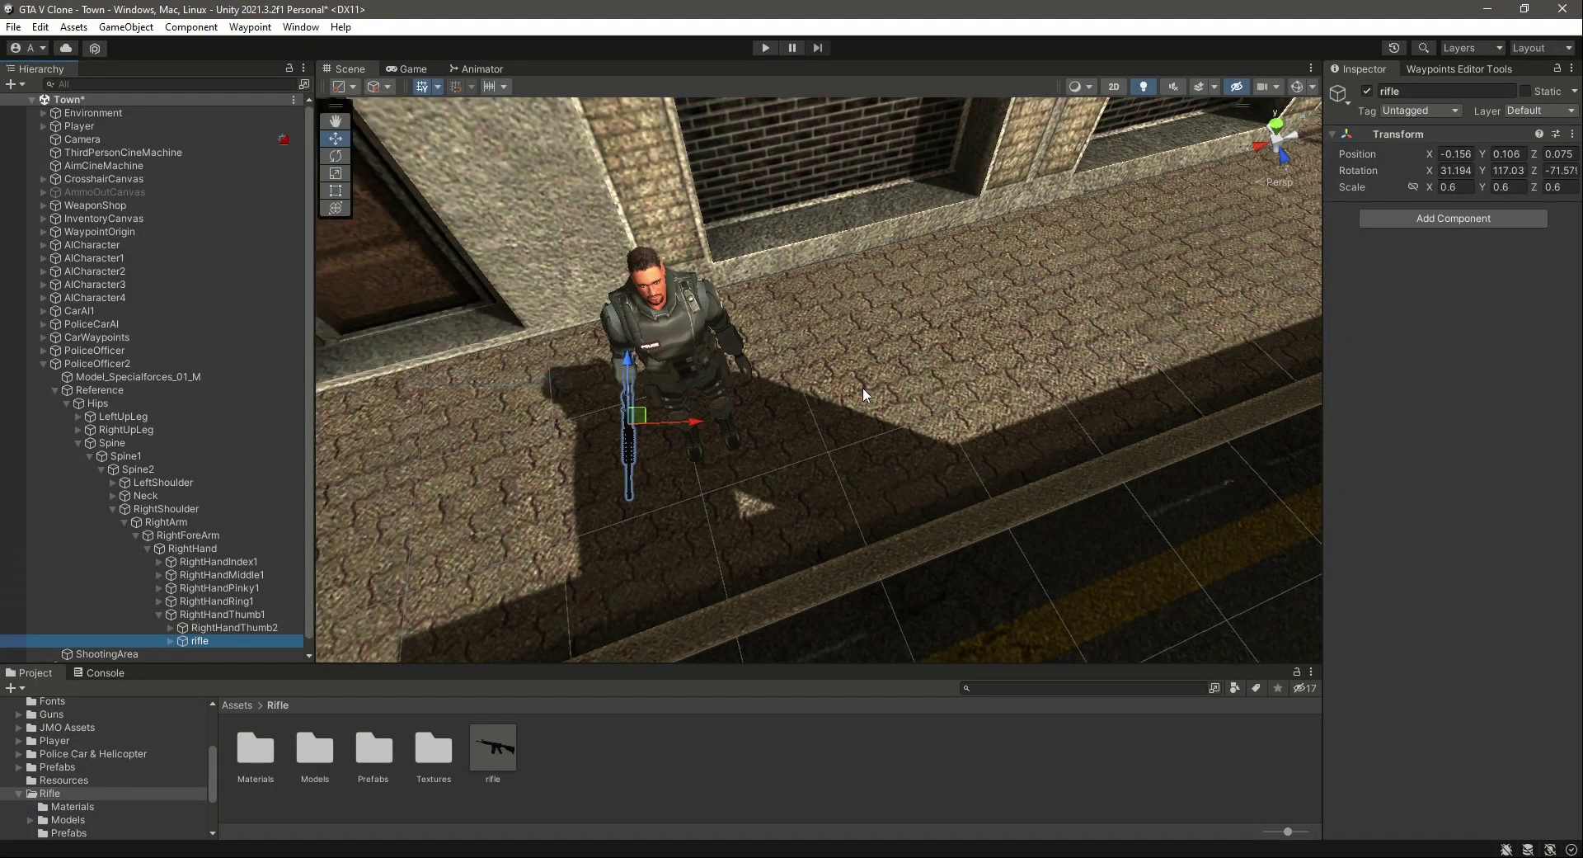
Step: Paste the copied Transform component values onto the rifle and save the scene
{"action": "left_click", "coordinate": [1572, 137]}
{"action": "mouse_move", "coordinate": [1485, 287]}
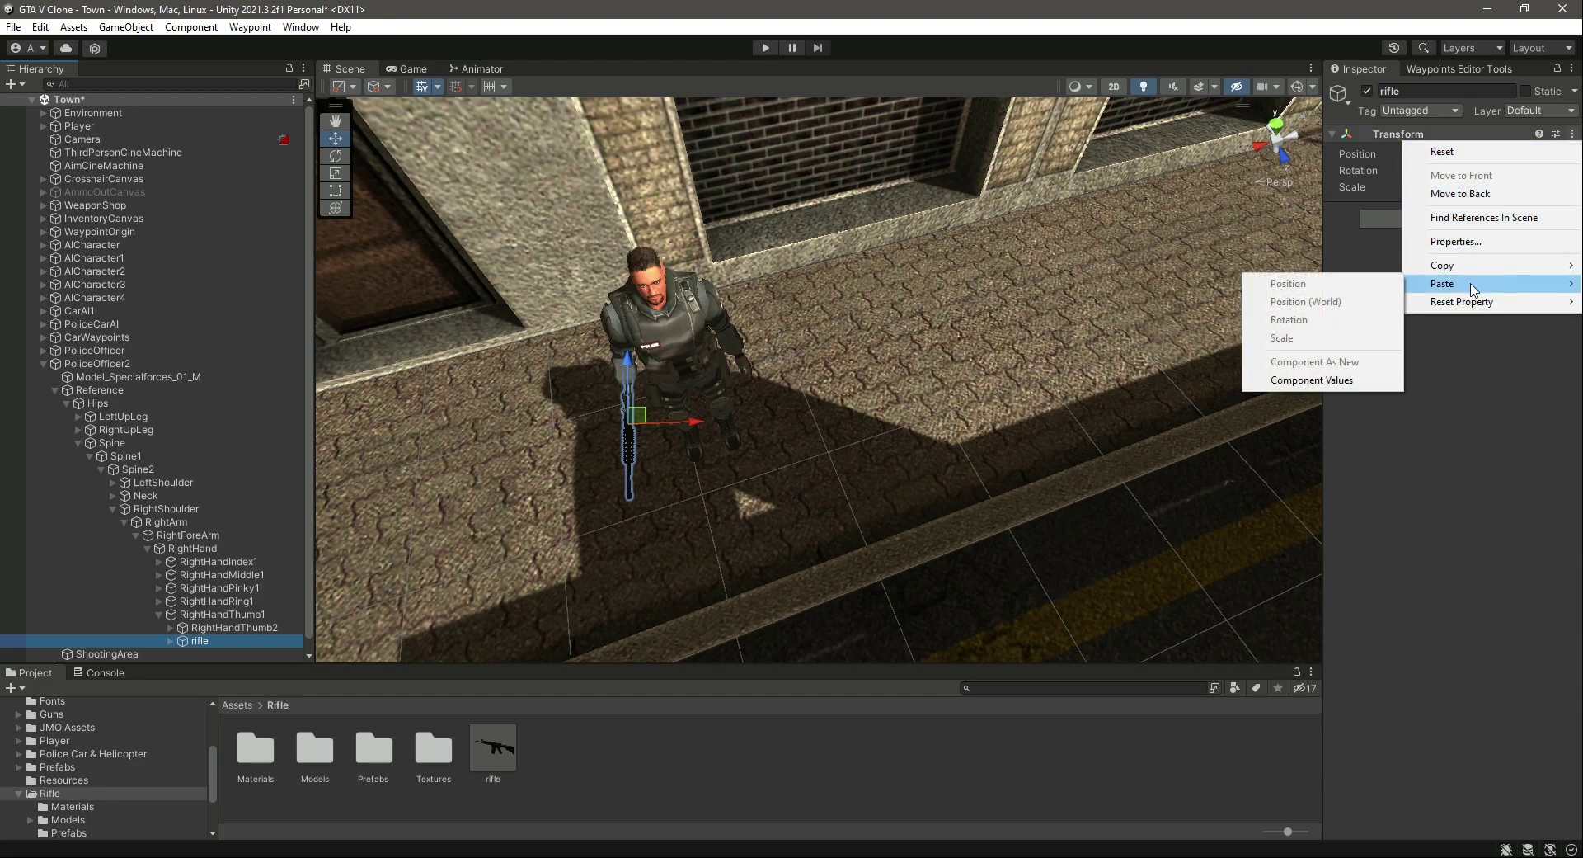
{"action": "left_click", "coordinate": [1307, 380]}
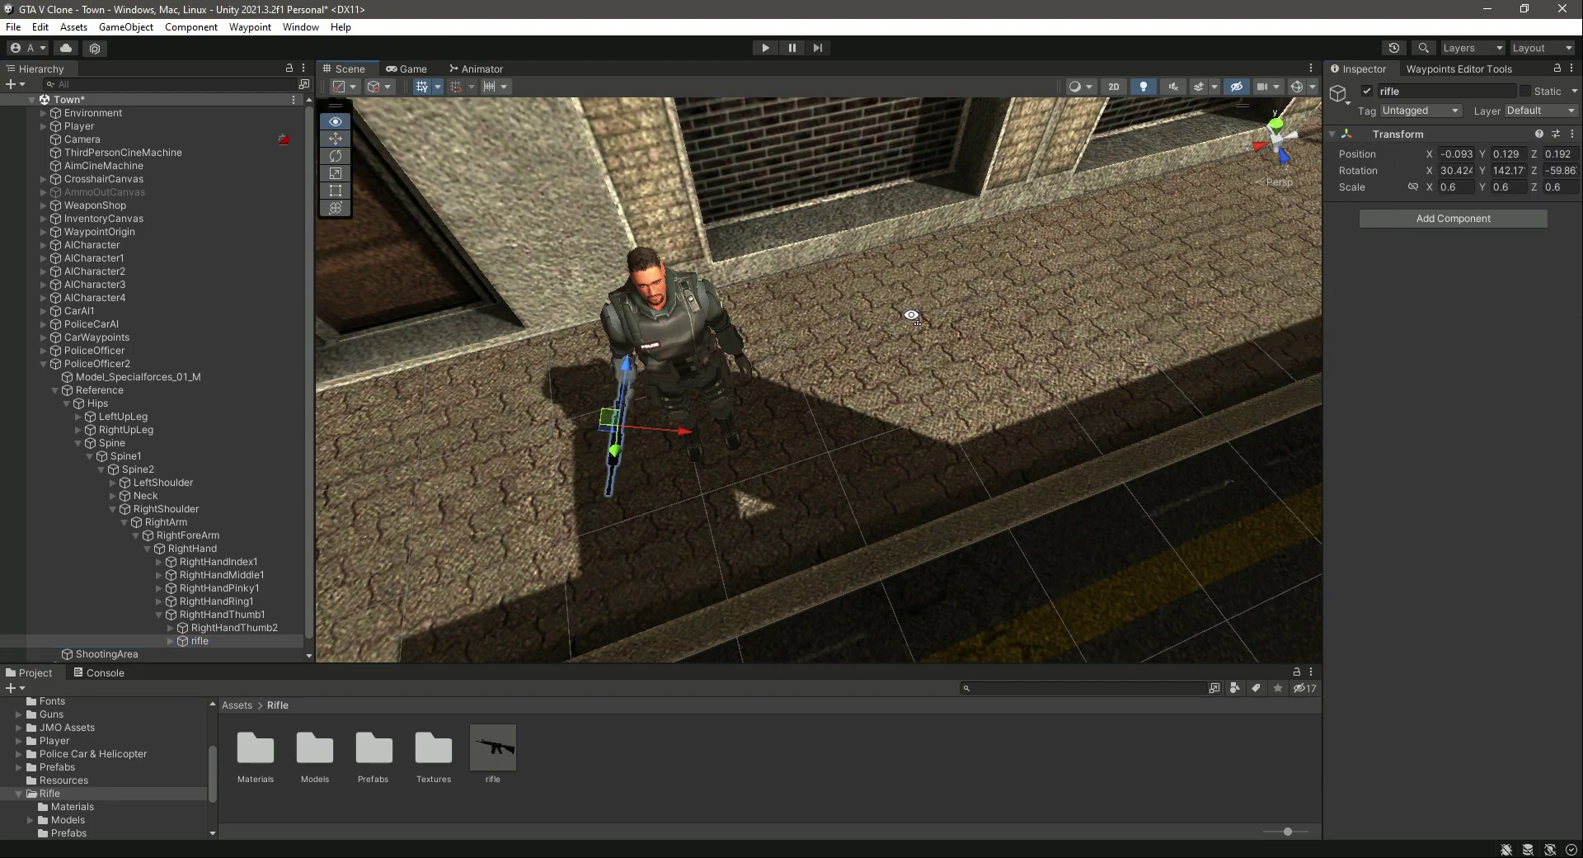
{"action": "left_click_drag", "start_coordinate": [912, 315], "coordinate": [756, 221], "text": "alt"}
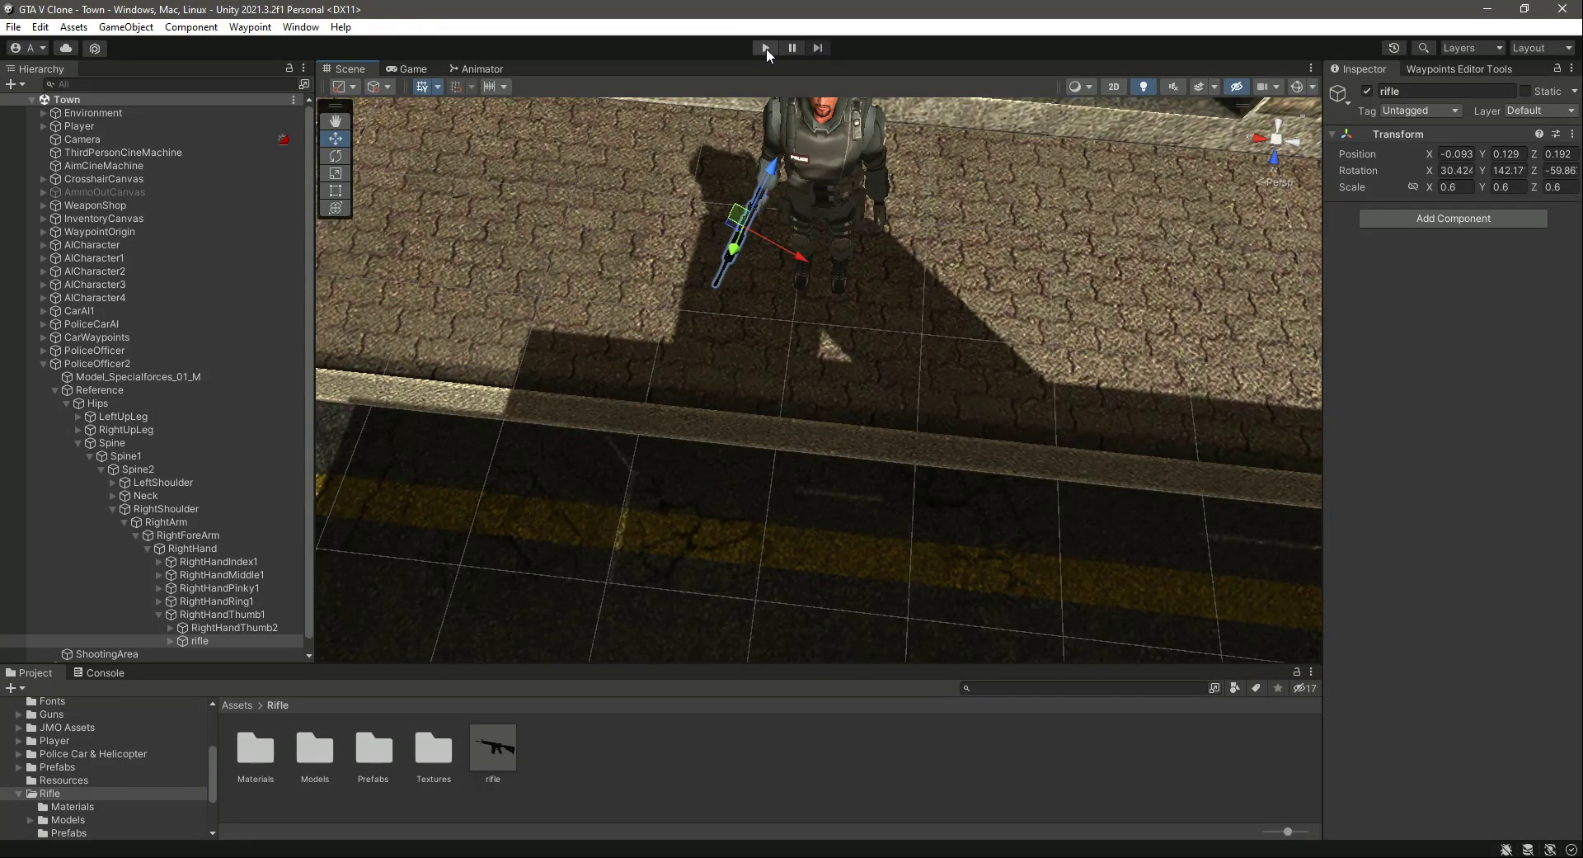
Step: Play the game, run the player to PoliceOfficer2 to check the rifle's alignment, and exit play mode
{"action": "left_click", "coordinate": [765, 48]}
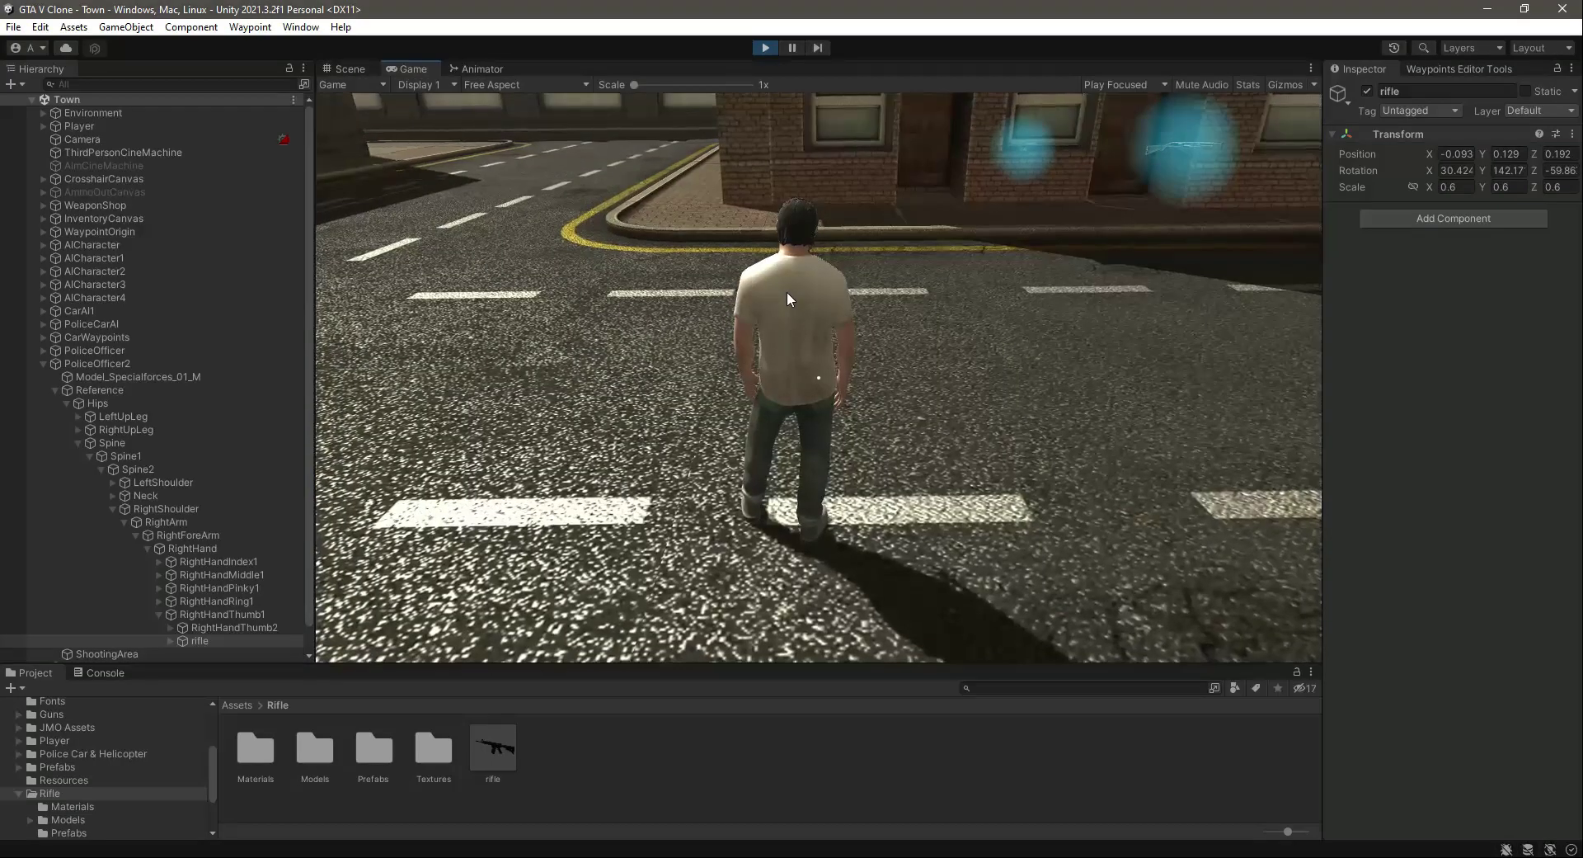
{"action": "key", "text": "w"}
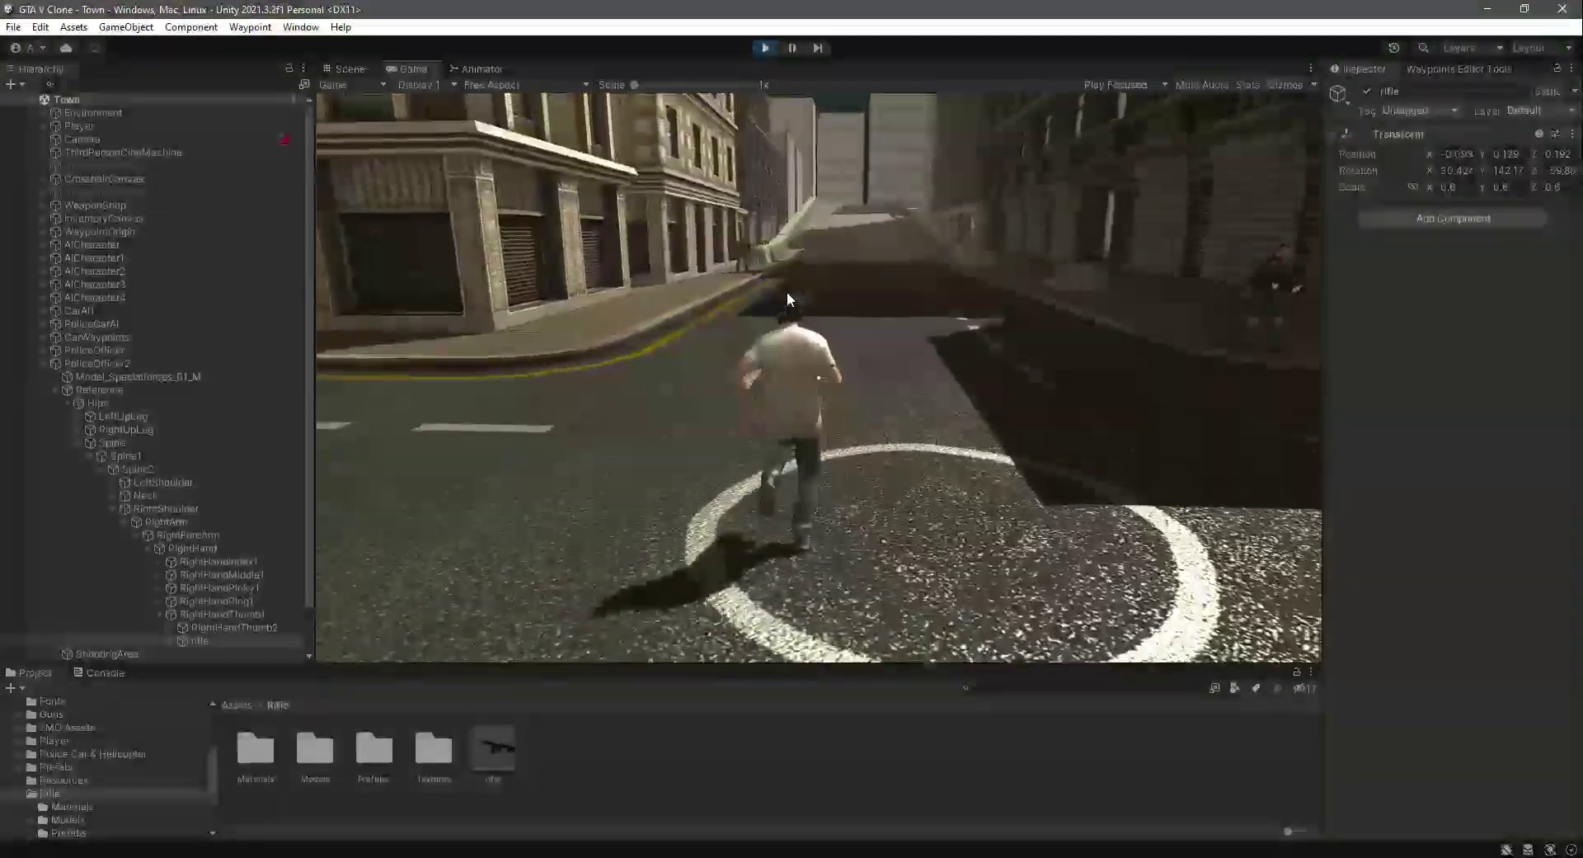
{"action": "key", "text": "w"}
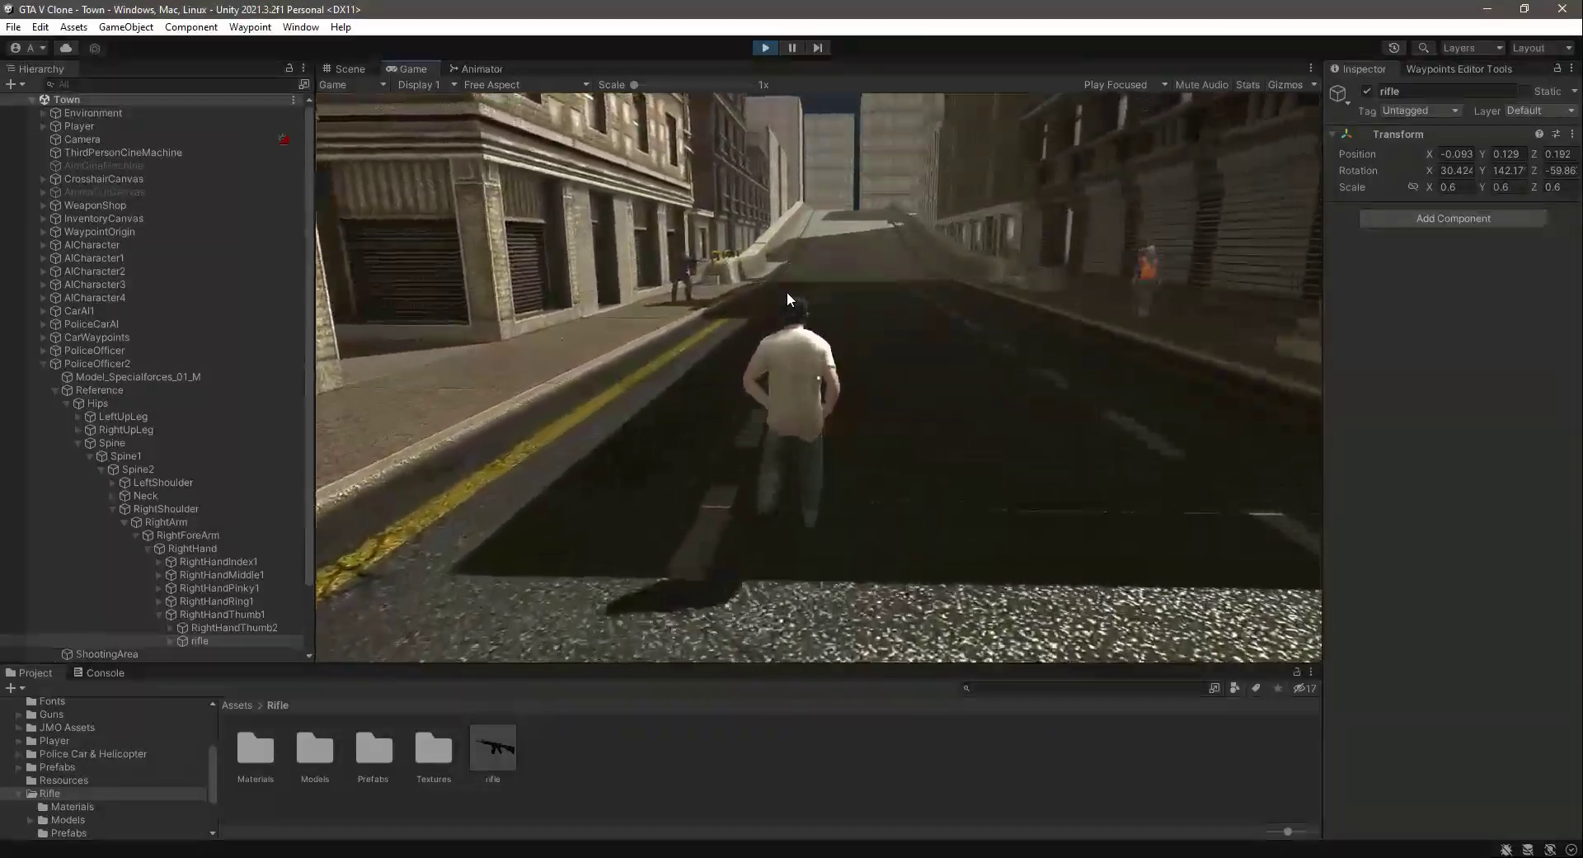
{"action": "key", "text": "w"}
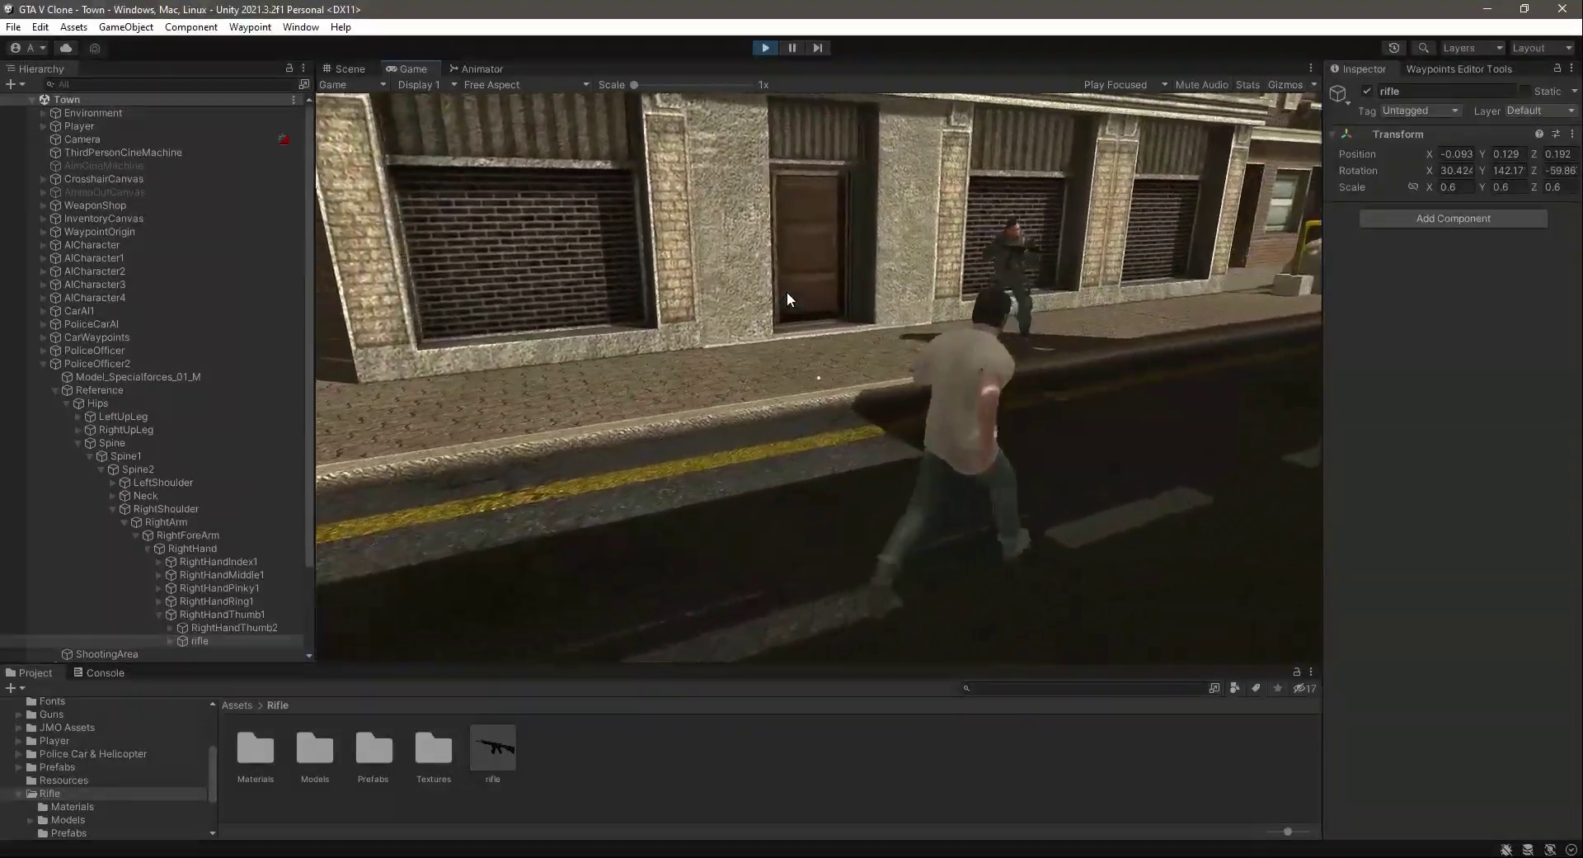
{"action": "key", "text": "w"}
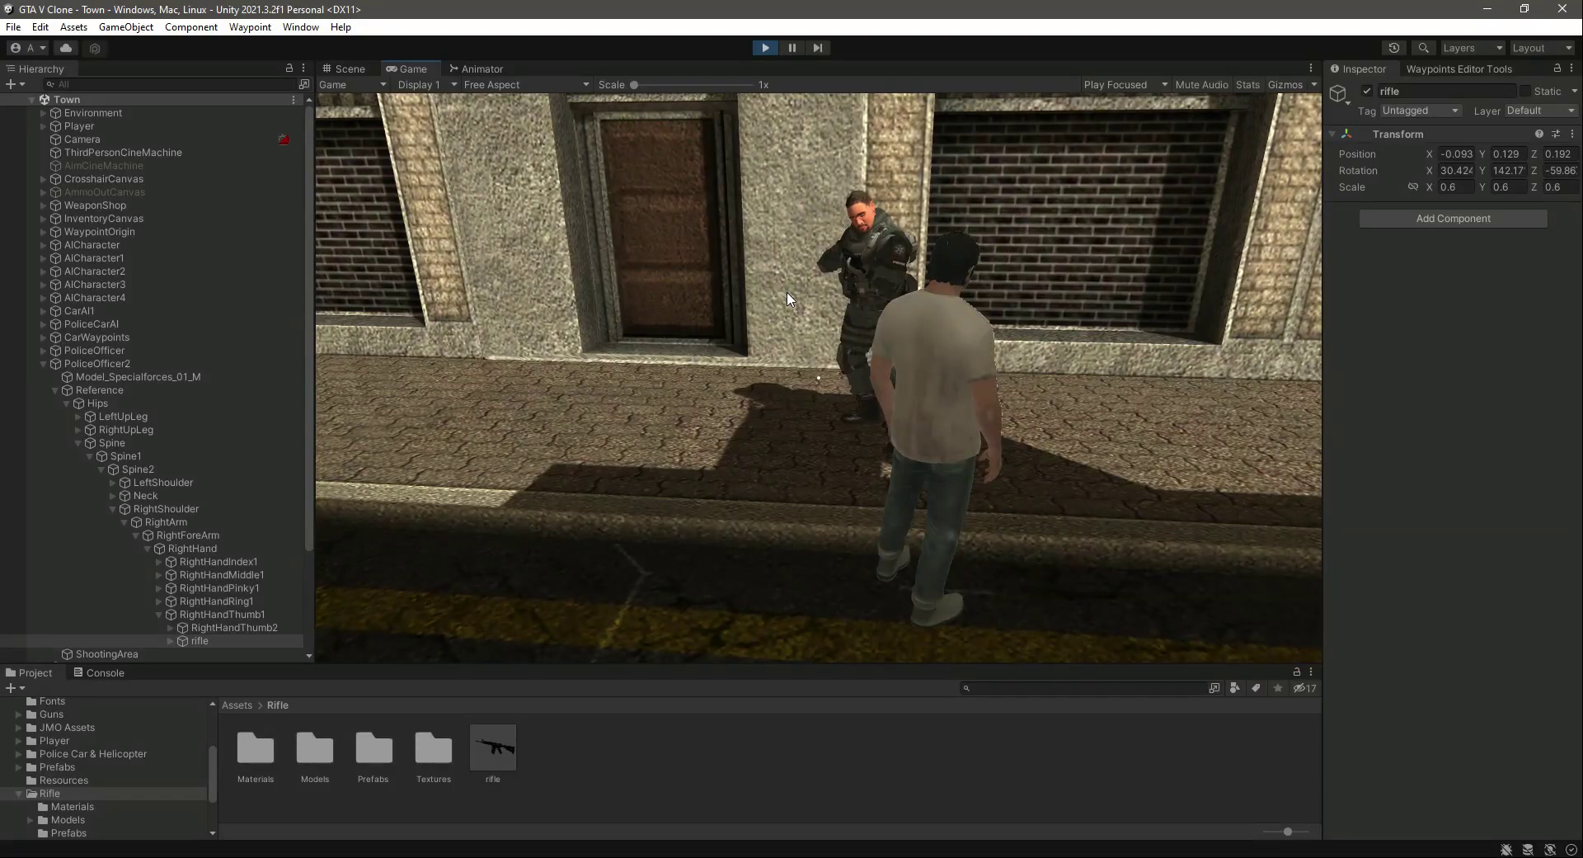
{"action": "key", "text": "d"}
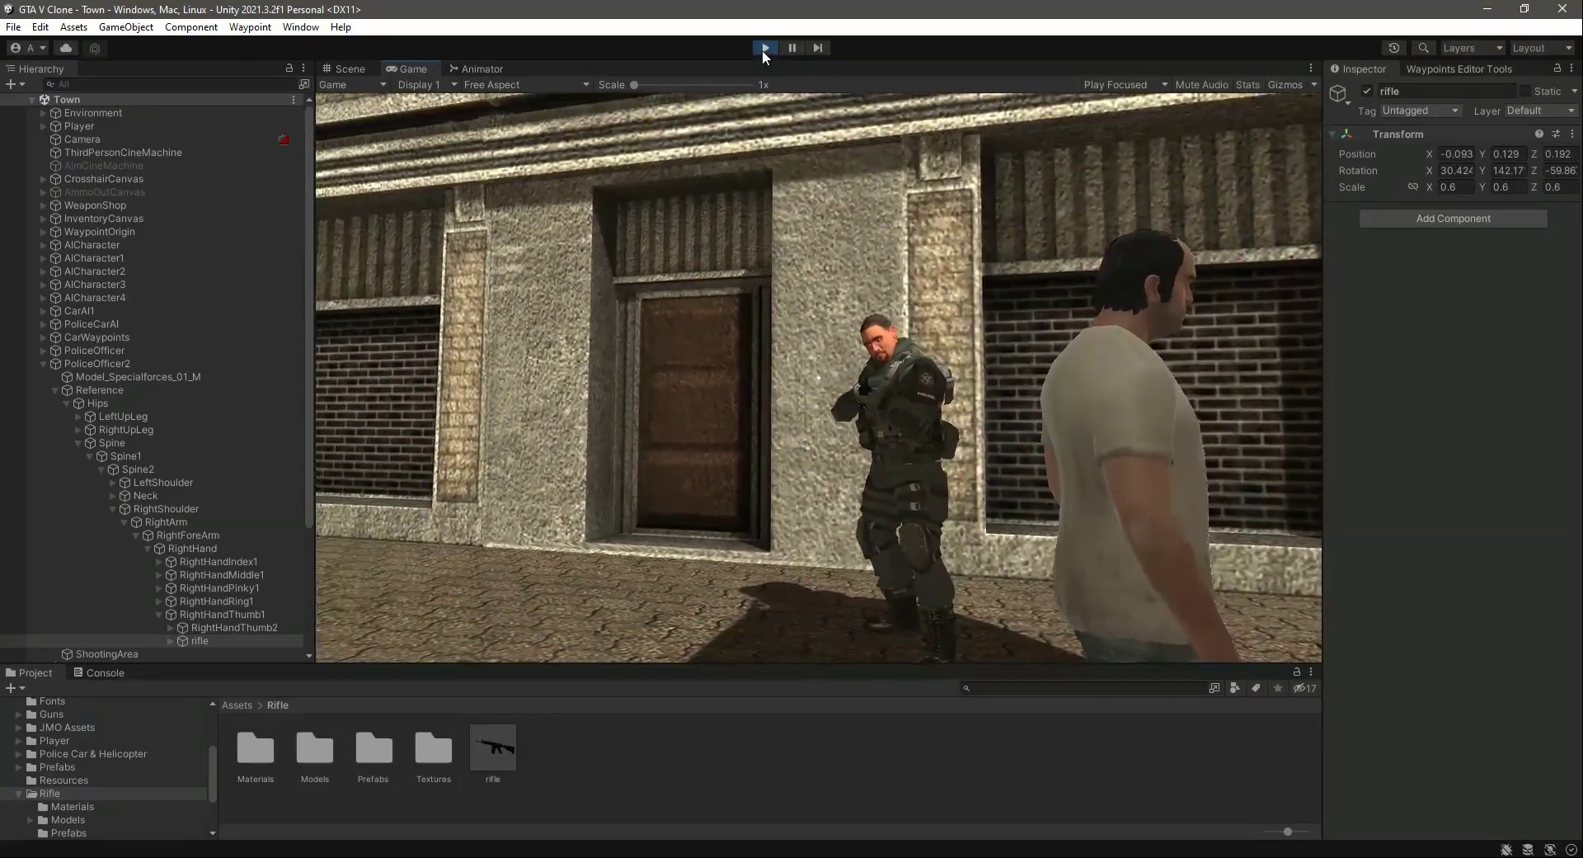
{"action": "left_click", "coordinate": [763, 48]}
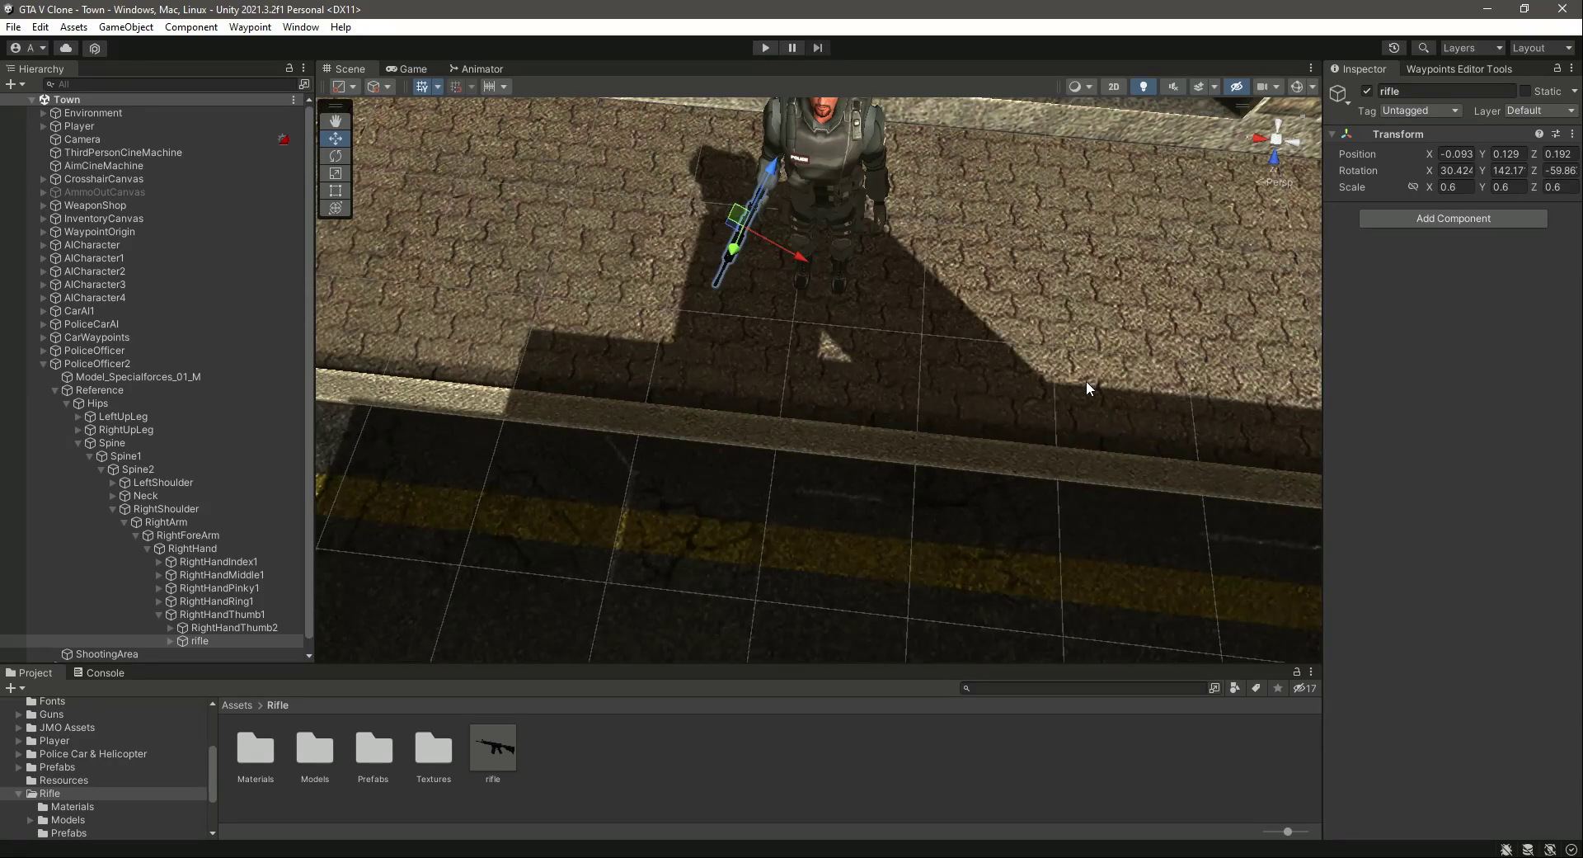
Step: Collapse the whole PoliceOfficer2 bone hierarchy back to its root object
{"action": "right_click_drag", "start_coordinate": [1086, 381], "coordinate": [857, 470]}
{"action": "scroll", "coordinate": [855, 272], "scroll_direction": "up", "scroll_amount": 5}
{"action": "key", "text": "w"}
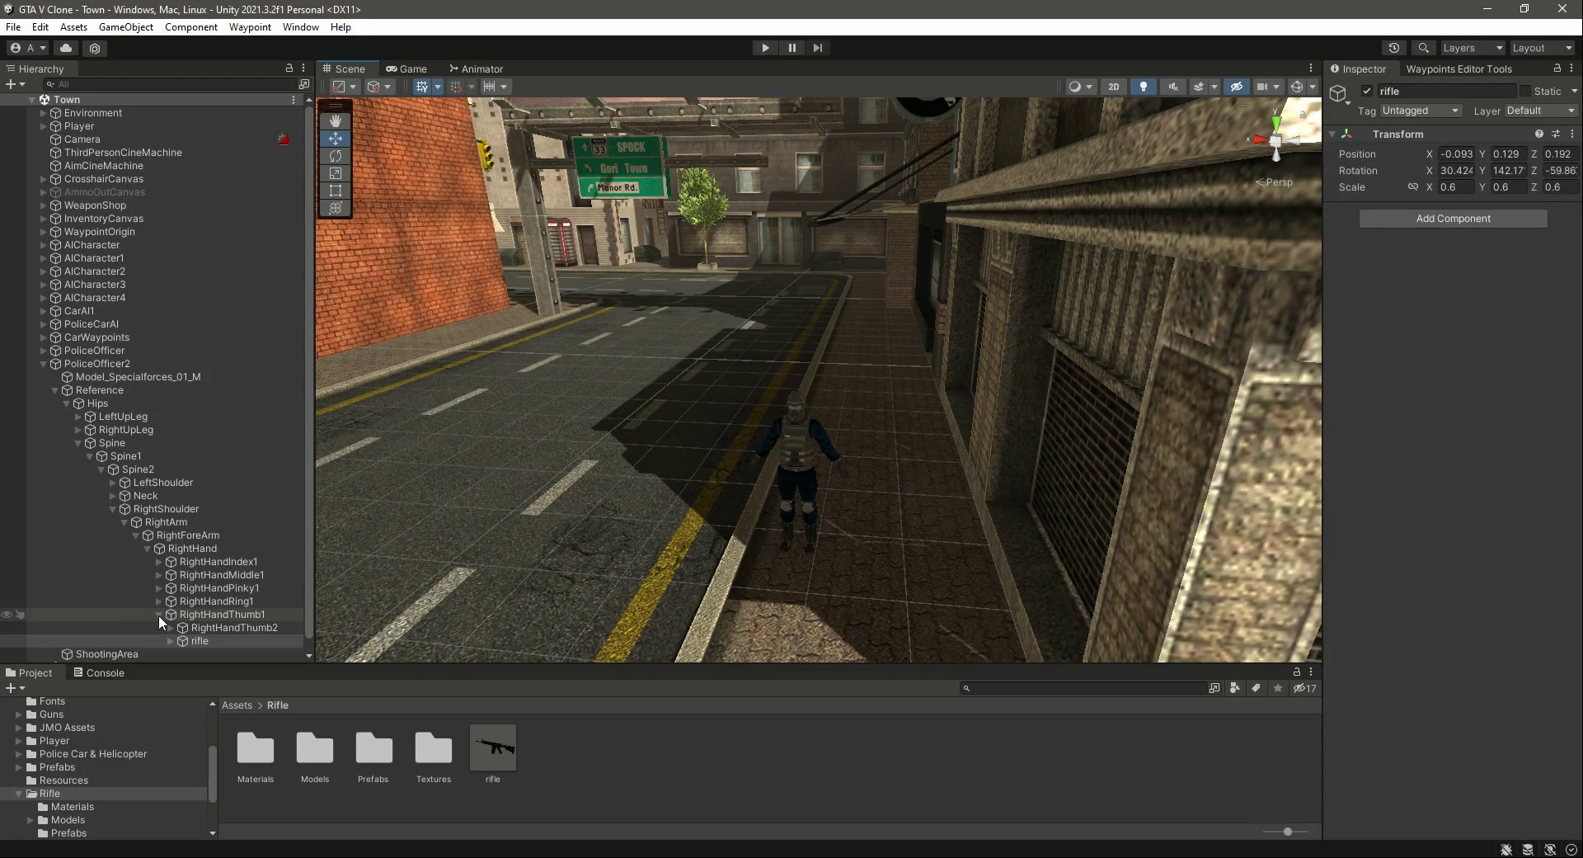
{"action": "left_click", "coordinate": [159, 614]}
{"action": "left_click", "coordinate": [136, 535]}
{"action": "left_click", "coordinate": [122, 522]}
{"action": "left_click", "coordinate": [113, 508]}
{"action": "left_click", "coordinate": [101, 469]}
{"action": "left_click", "coordinate": [90, 456]}
{"action": "left_click", "coordinate": [79, 443]}
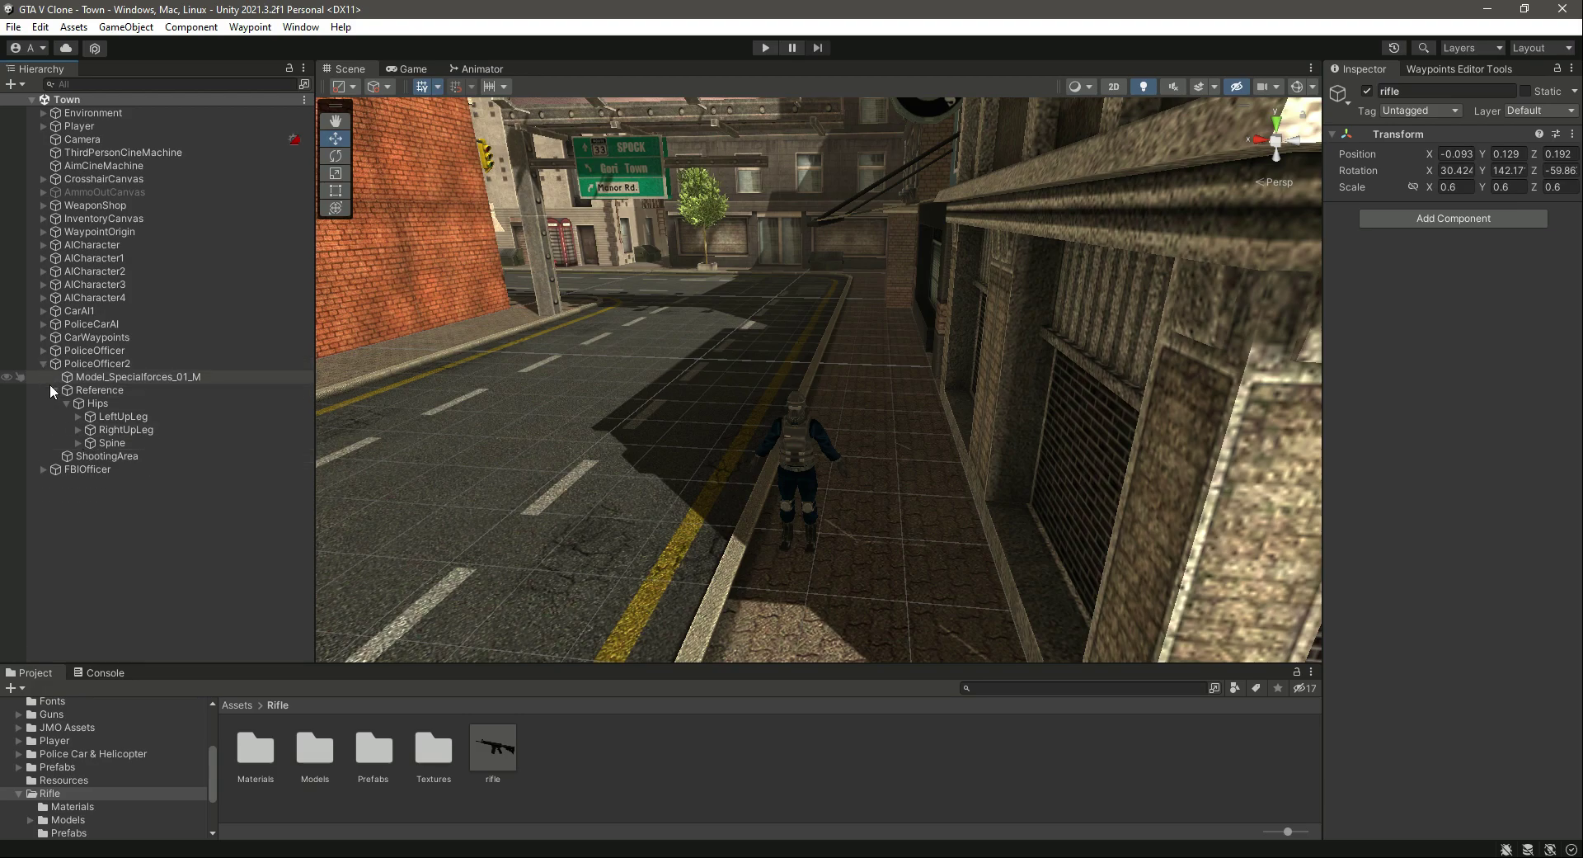
{"action": "left_click", "coordinate": [66, 403]}
{"action": "left_click", "coordinate": [54, 390]}
{"action": "left_click", "coordinate": [43, 365]}
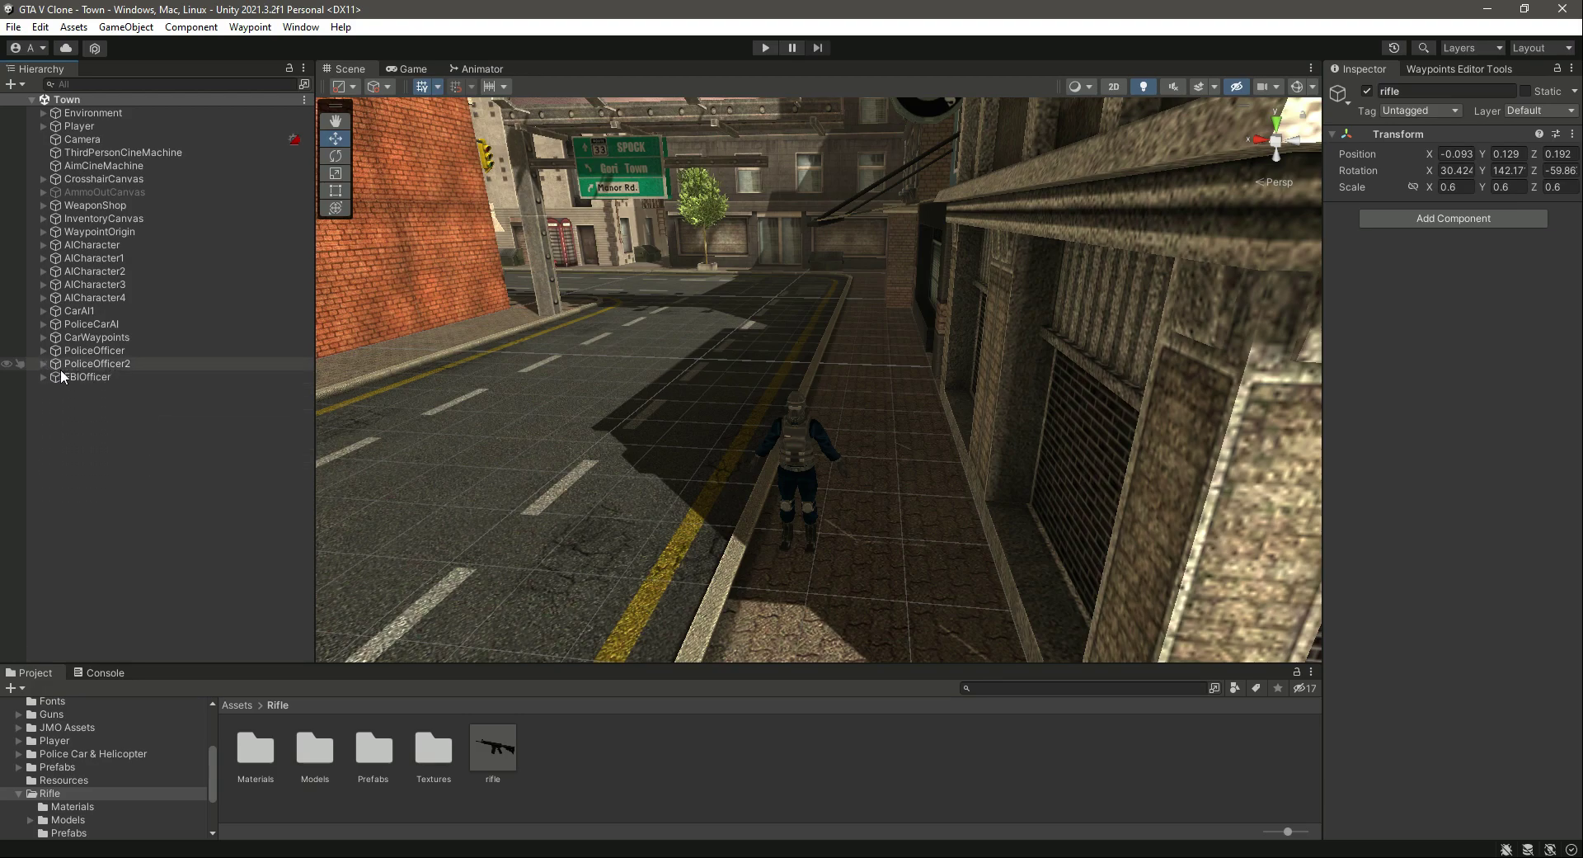
Step: Expand FBIOfficer's hierarchy through Spine and RightArm to RightHand, and select RightHandThumb1
{"action": "left_click", "coordinate": [70, 375]}
{"action": "left_click", "coordinate": [43, 376]}
{"action": "left_click", "coordinate": [54, 403]}
{"action": "left_click", "coordinate": [67, 416]}
{"action": "left_click", "coordinate": [79, 456]}
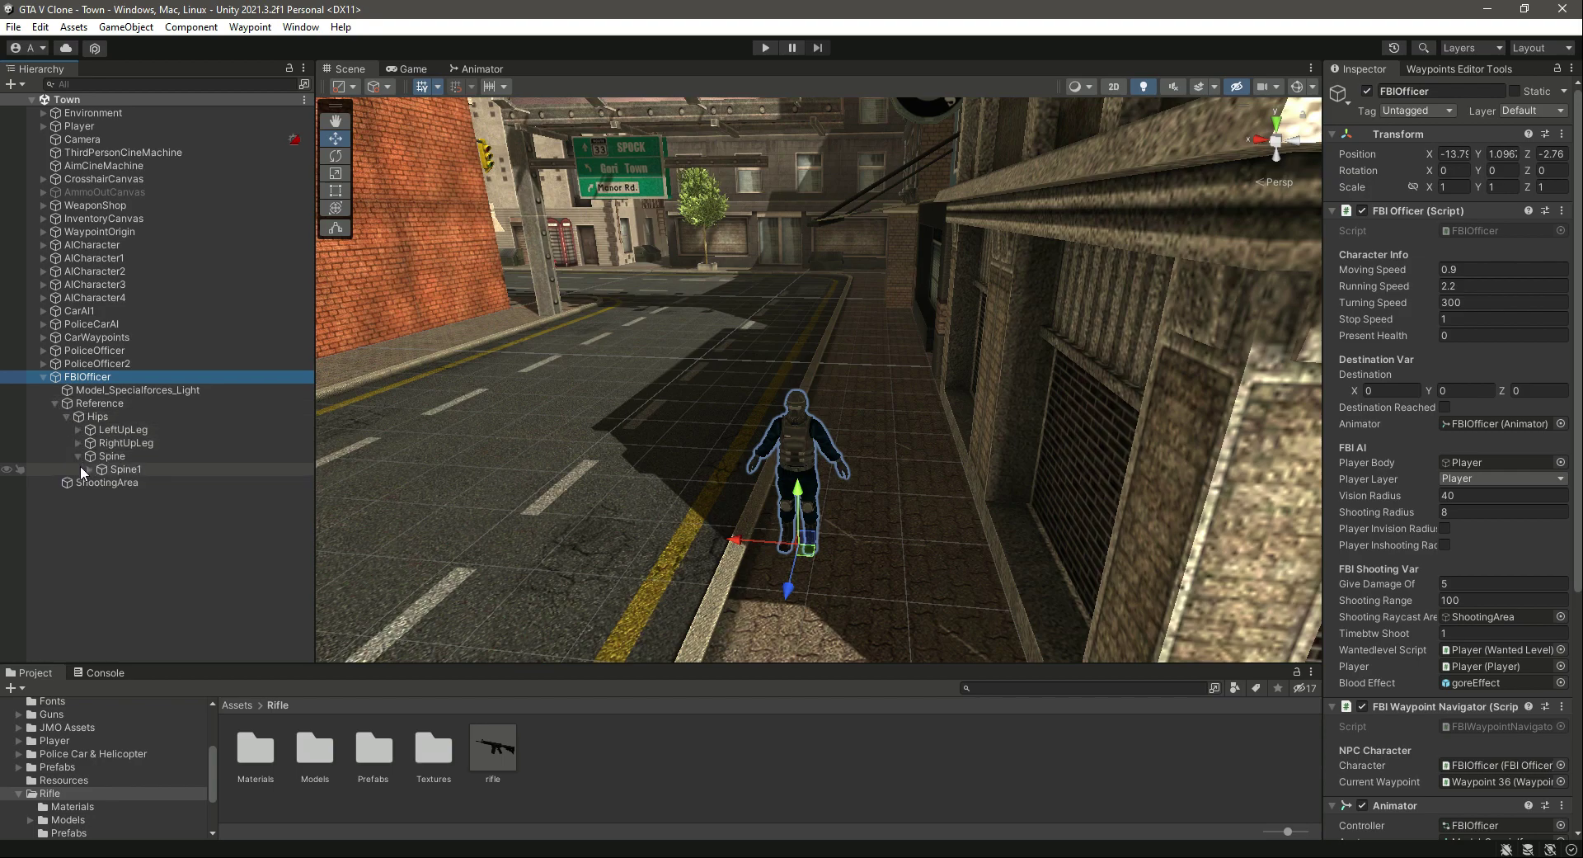
{"action": "left_click", "coordinate": [91, 469]}
{"action": "left_click", "coordinate": [101, 482]}
{"action": "left_click", "coordinate": [113, 522]}
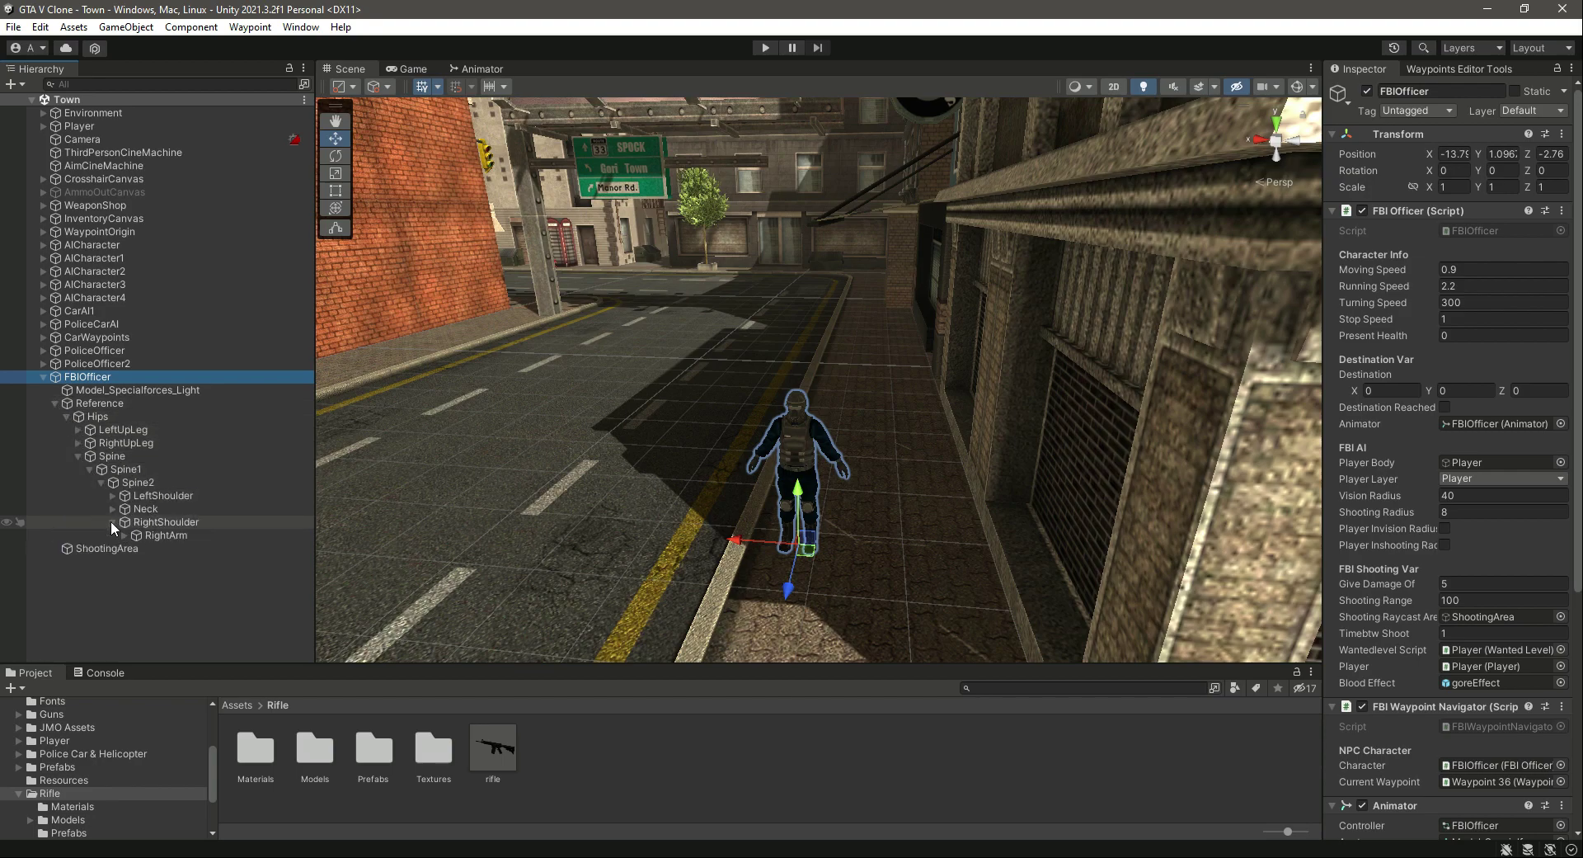
{"action": "left_click", "coordinate": [125, 535]}
{"action": "left_click", "coordinate": [136, 561]}
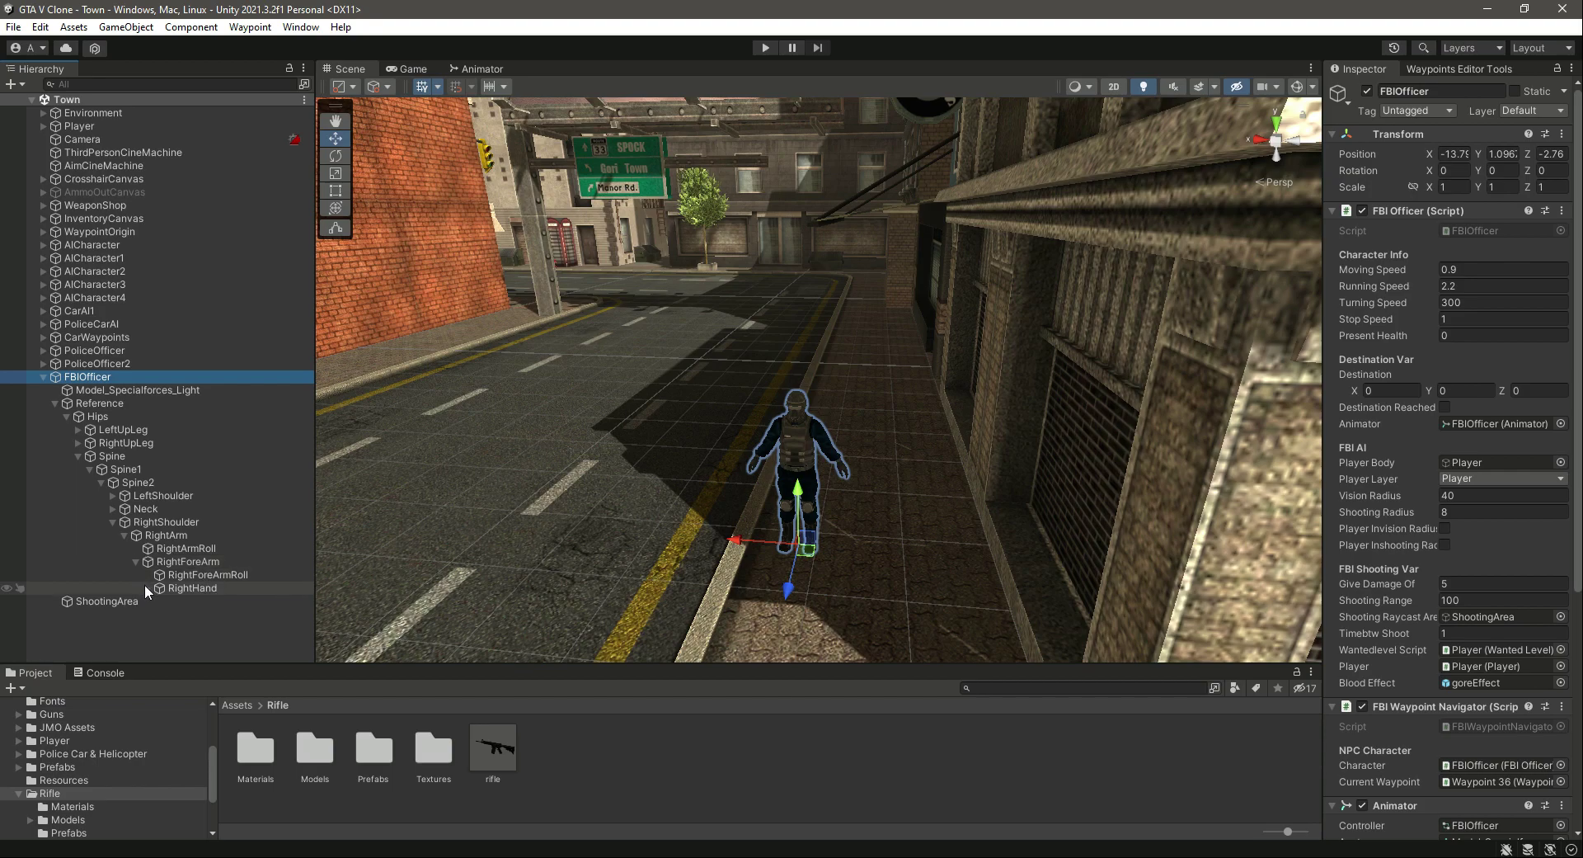
{"action": "left_click", "coordinate": [147, 588]}
{"action": "left_click", "coordinate": [252, 643]}
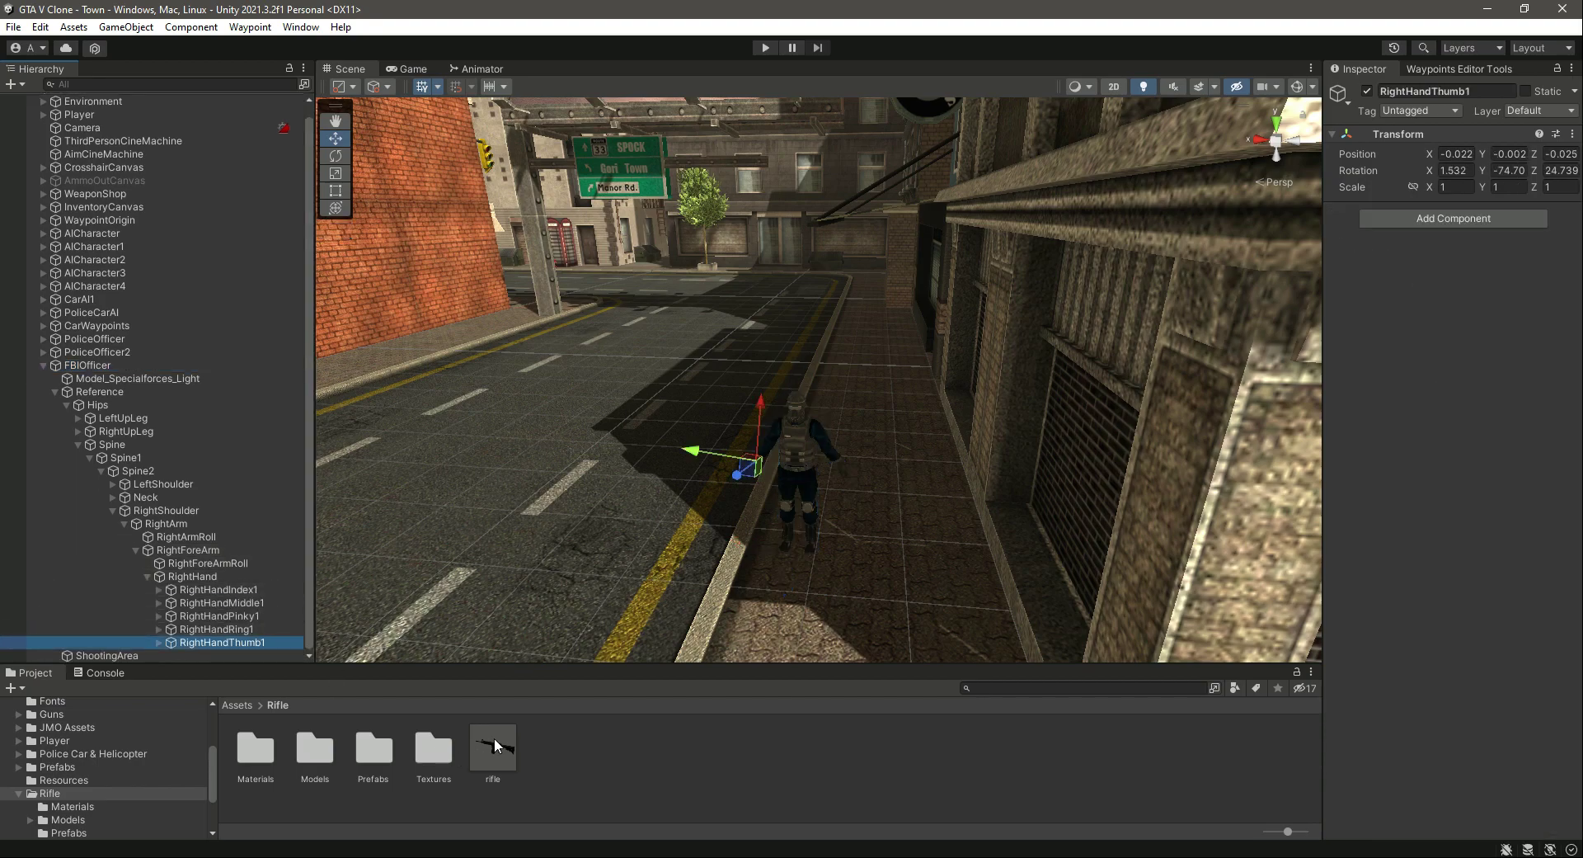
Step: Add the rifle prefab as a child of FBIOfficer's RightHandThumb1 and unpack it completely
{"action": "left_click", "coordinate": [212, 643]}
{"action": "left_click_drag", "start_coordinate": [216, 649], "coordinate": [216, 643]}
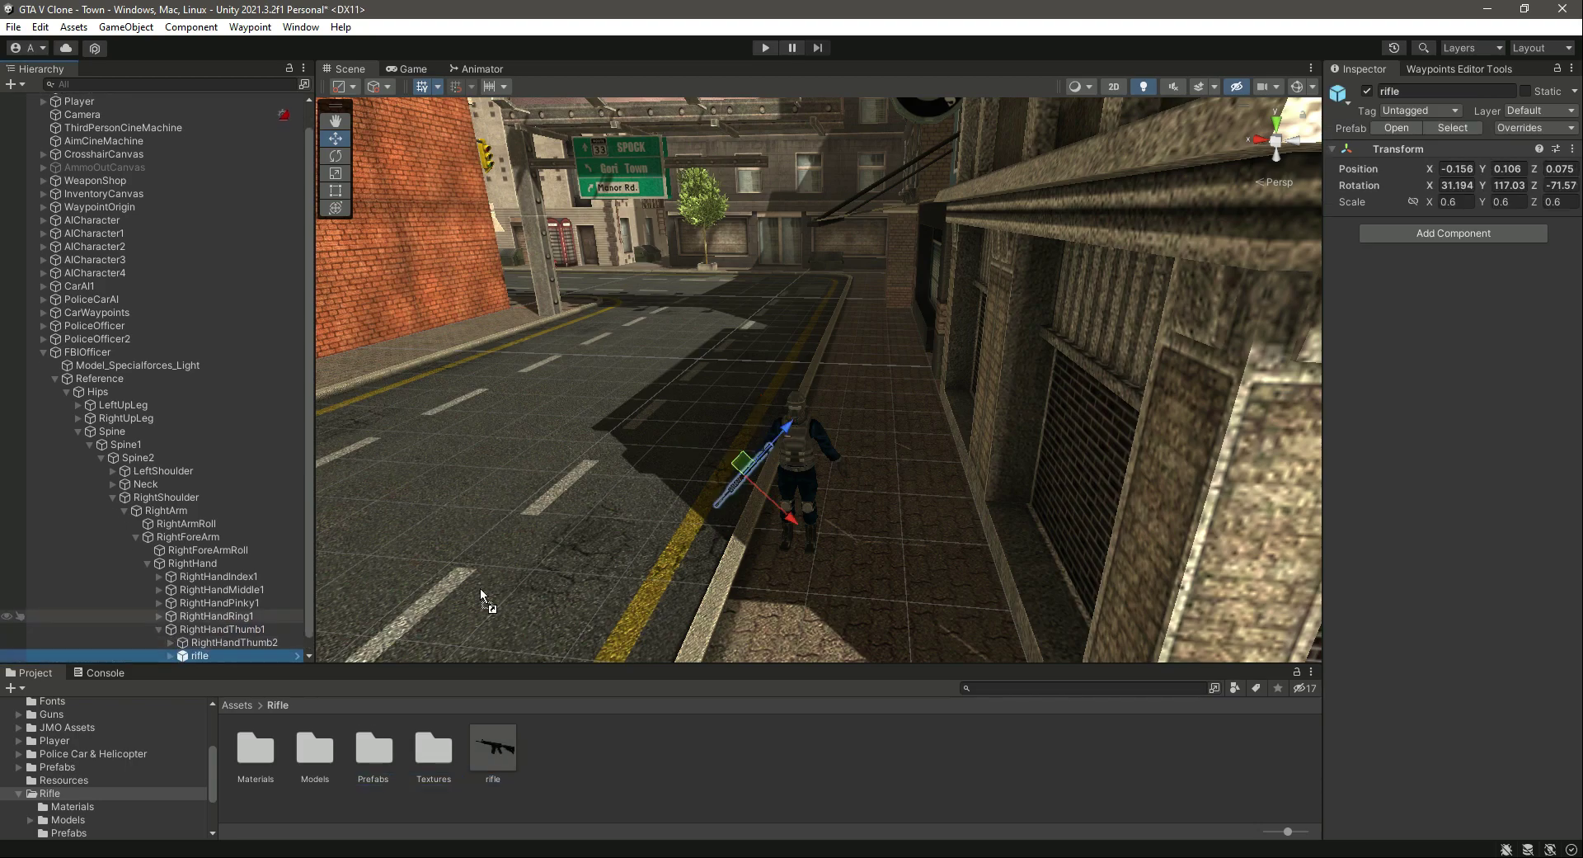
{"action": "key", "text": "f"}
{"action": "left_click_drag", "start_coordinate": [833, 517], "coordinate": [900, 523], "text": "alt"}
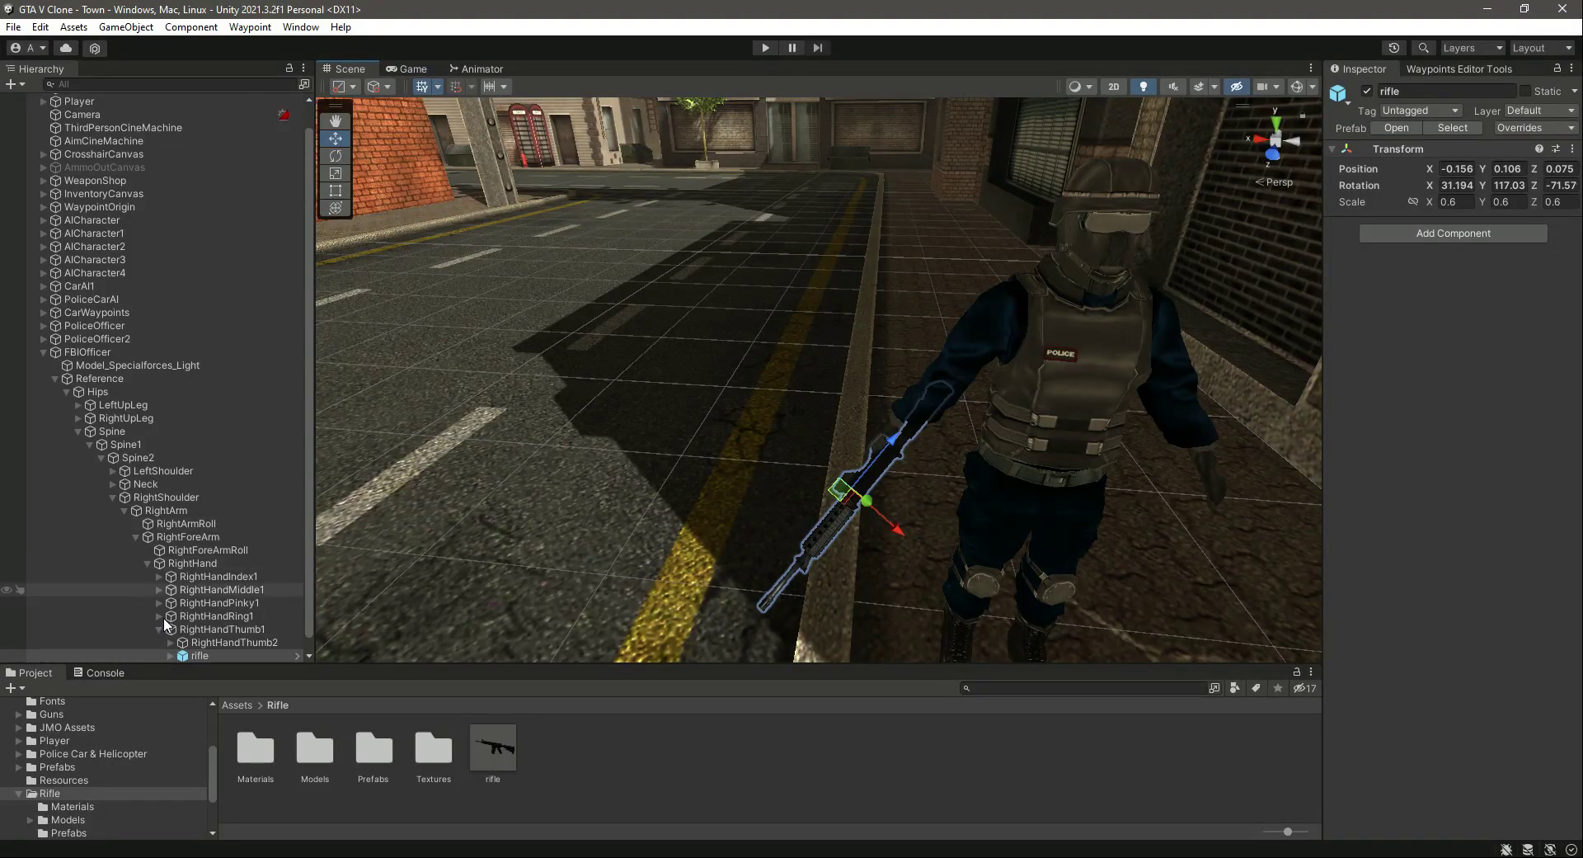
{"action": "right_click", "coordinate": [211, 651]}
{"action": "mouse_move", "coordinate": [356, 304]}
{"action": "left_click", "coordinate": [494, 391]}
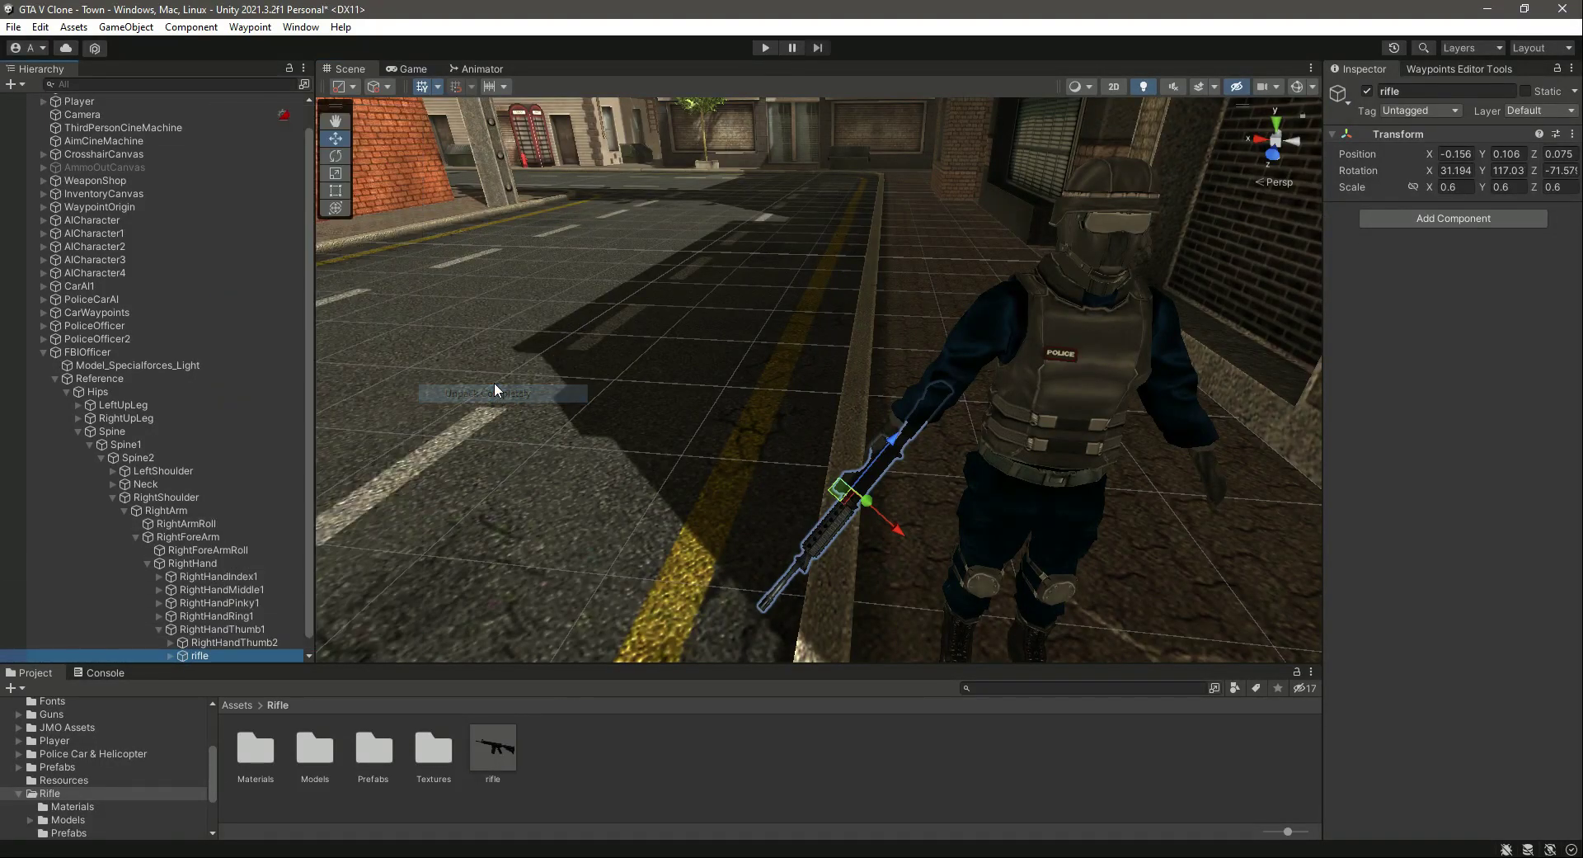
{"action": "left_click", "coordinate": [45, 351]}
Step: Play the game, check how FBIOfficer holds the rifle while walking in the Scene view, and exit play mode
{"action": "left_click", "coordinate": [766, 47]}
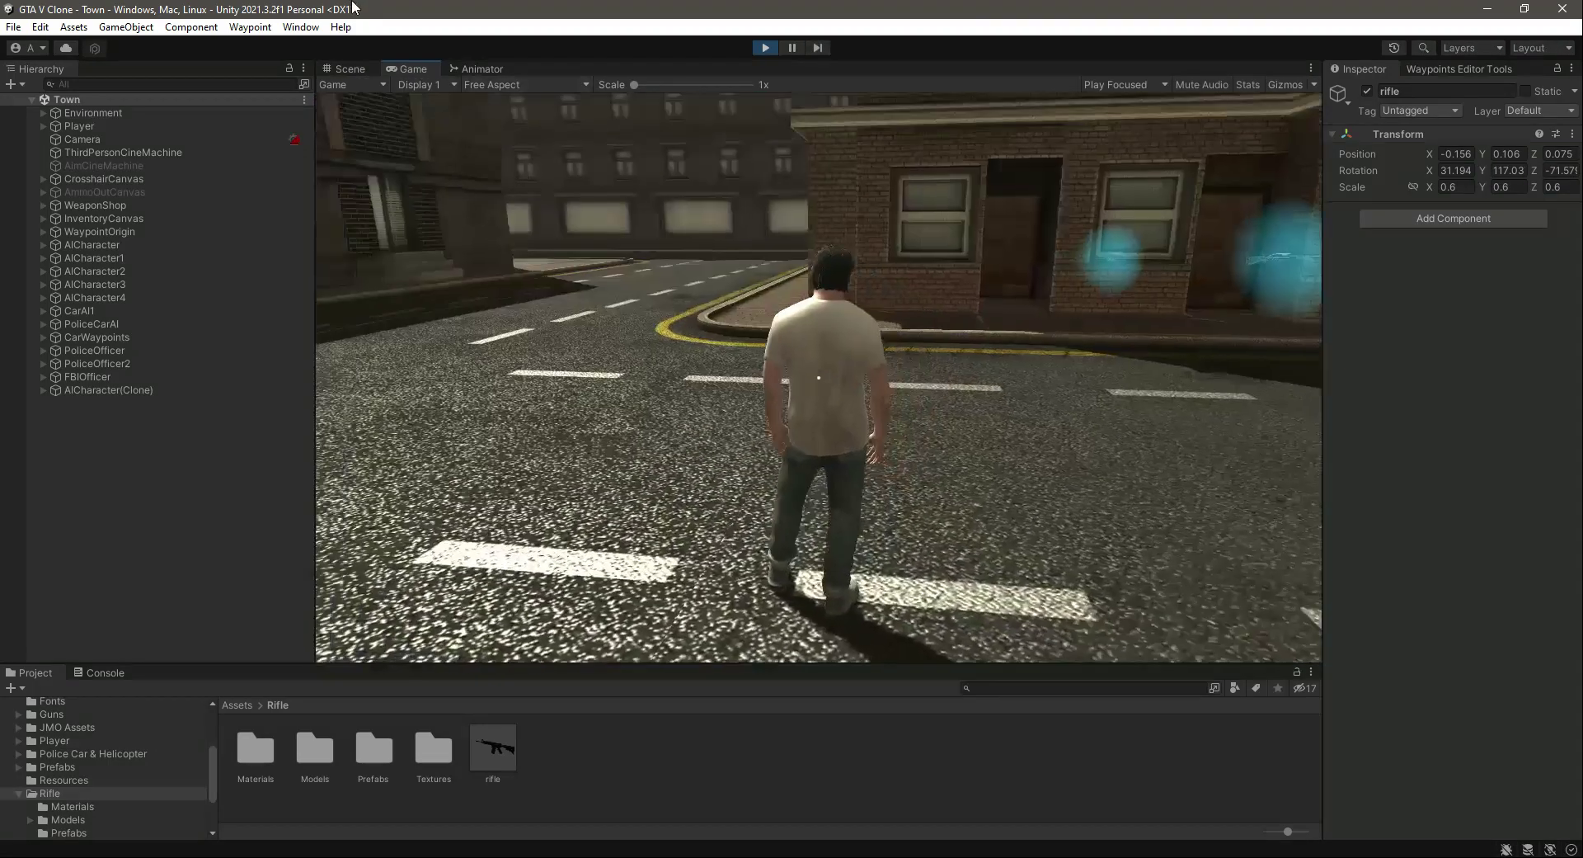
{"action": "left_click", "coordinate": [349, 70]}
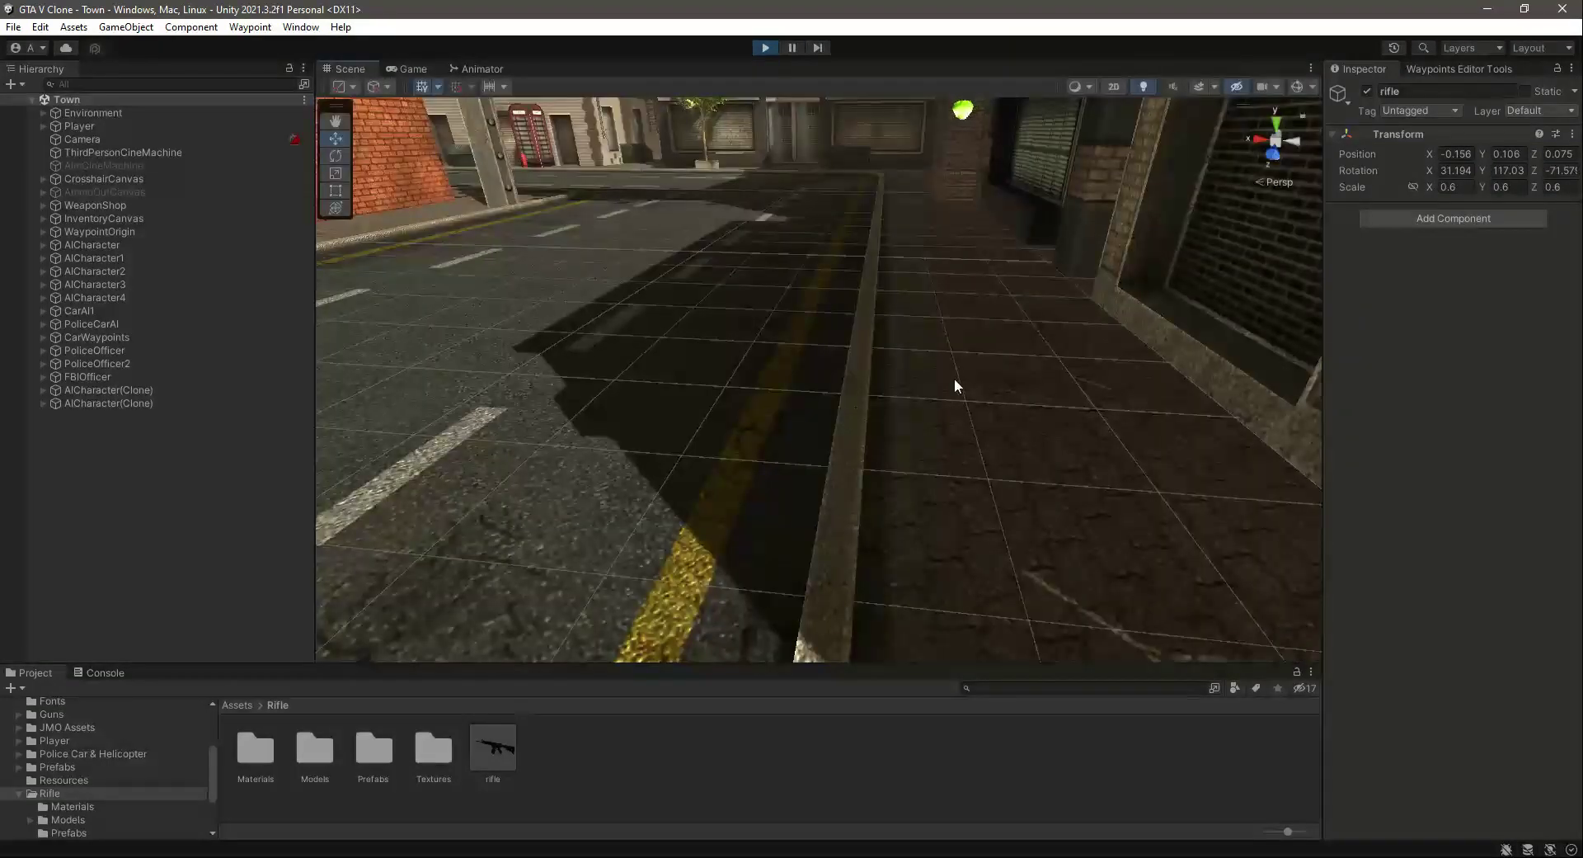
{"action": "right_click_drag", "start_coordinate": [943, 373], "coordinate": [1443, 422]}
{"action": "mouse_move", "coordinate": [895, 424]}
{"action": "right_mouse_down"}
{"action": "mouse_move", "coordinate": [958, 421]}
{"action": "mouse_move", "coordinate": [664, 372]}
{"action": "right_mouse_up"}
{"action": "key", "text": "s"}
{"action": "key", "text": "d"}
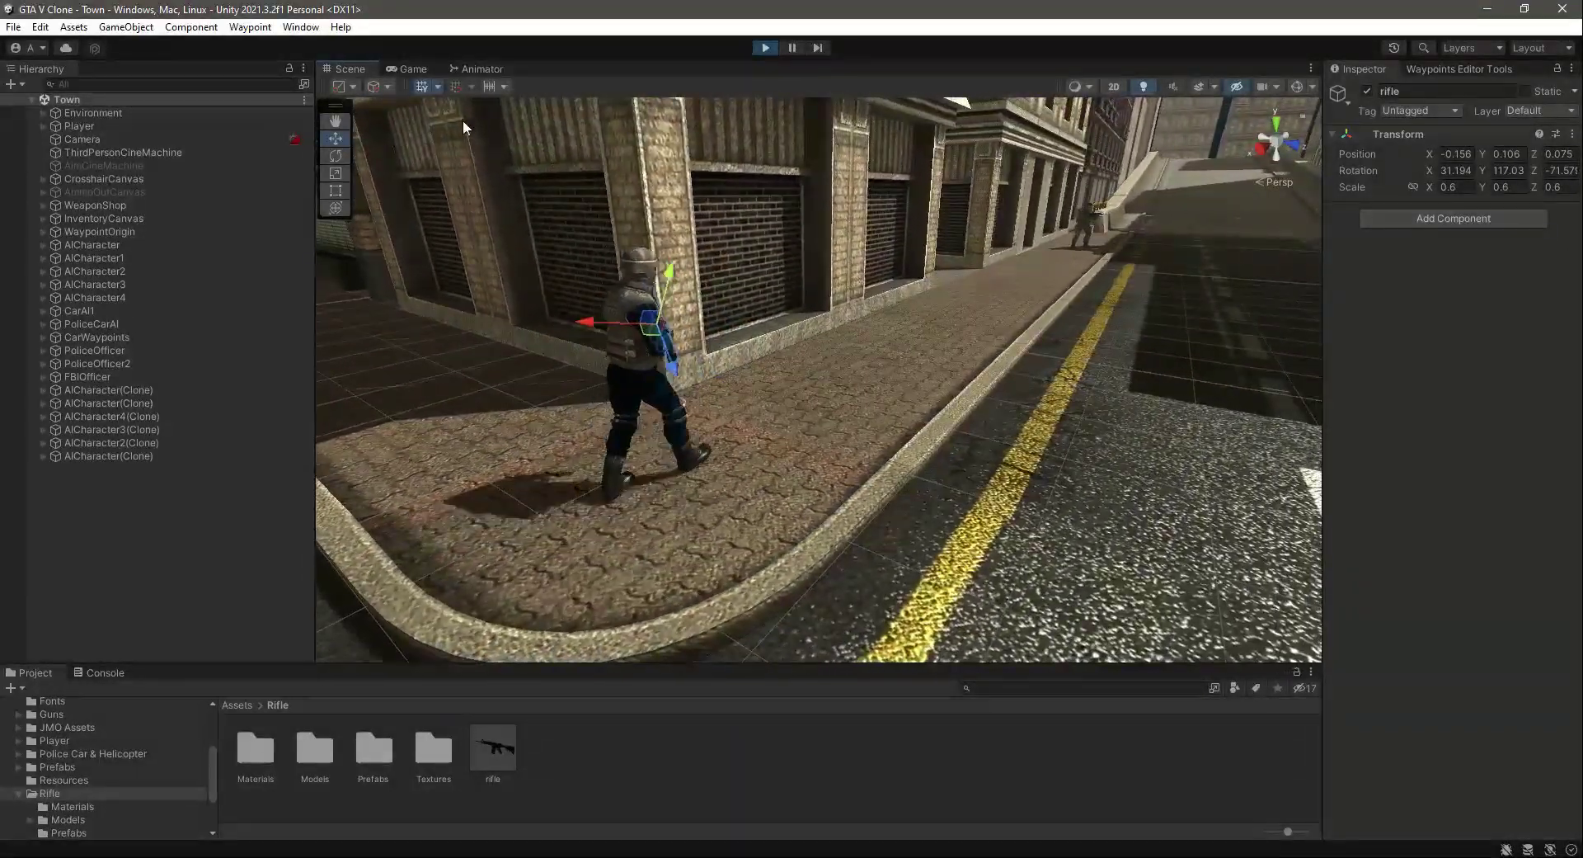
{"action": "left_click", "coordinate": [767, 46]}
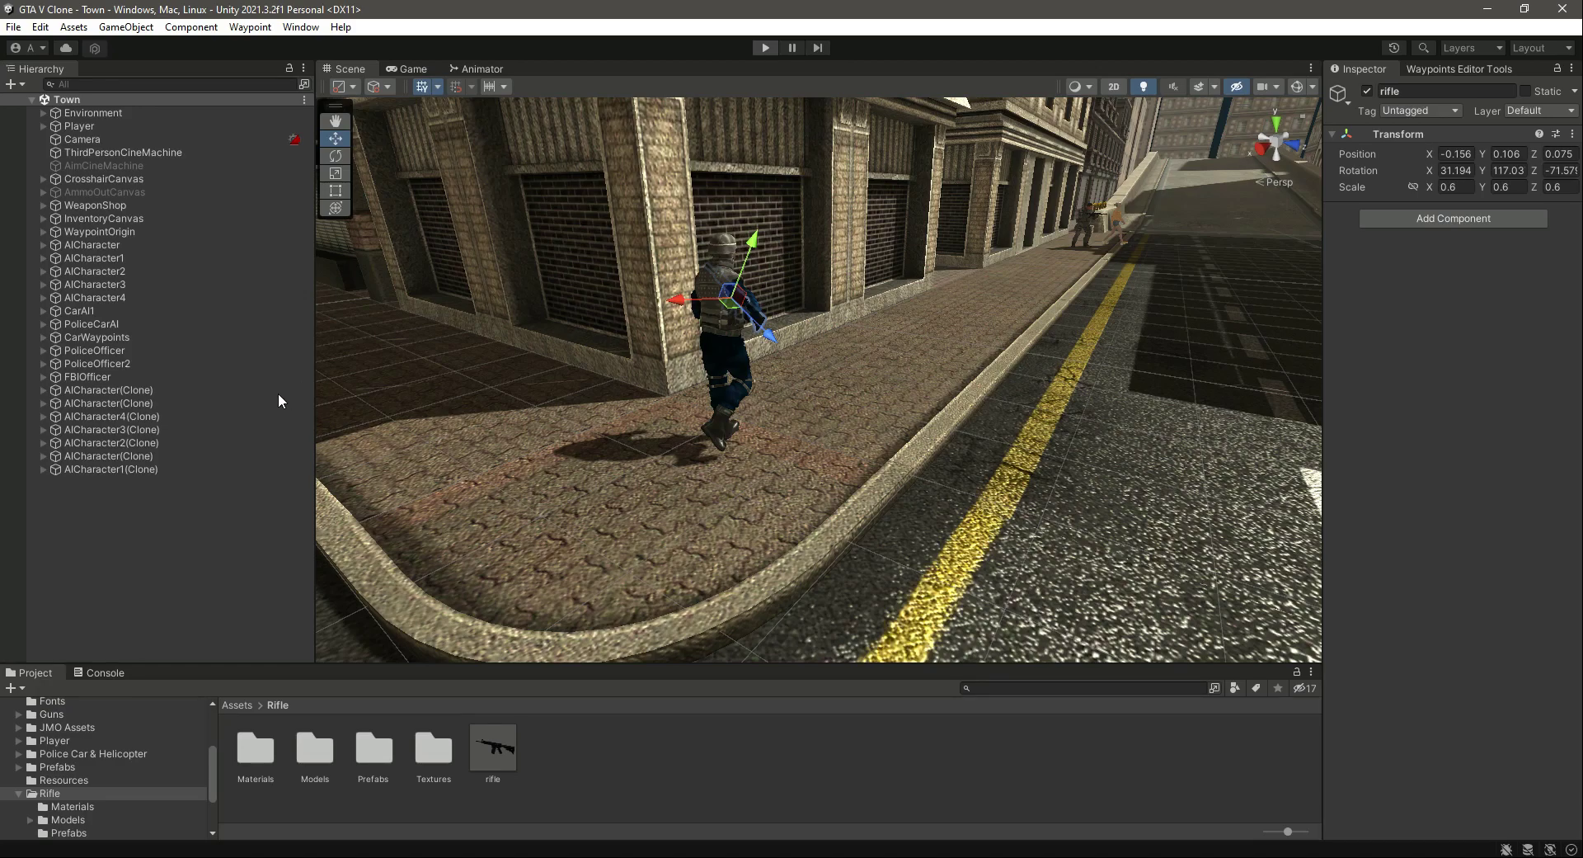
Step: Disable the FBI Officer and FBI Waypoint Navigator scripts on FBIOfficer
{"action": "left_click", "coordinate": [115, 376]}
{"action": "key", "text": "f"}
{"action": "right_click_drag", "start_coordinate": [1002, 515], "coordinate": [652, 383]}
{"action": "key", "text": "d"}
{"action": "key", "text": "s"}
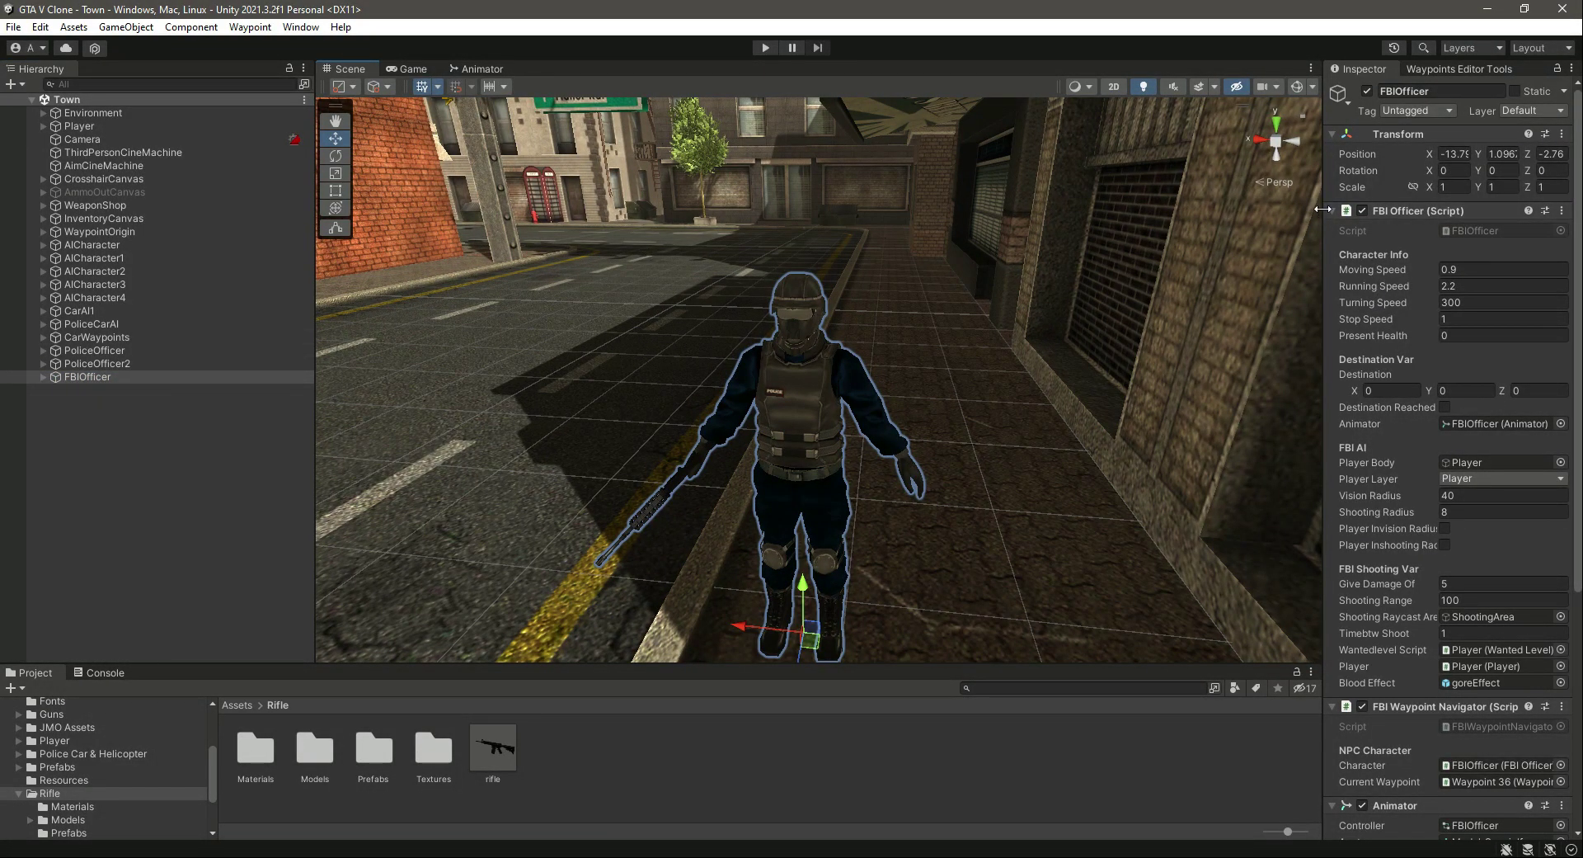
{"action": "left_click", "coordinate": [1336, 211]}
{"action": "left_click", "coordinate": [1362, 231]}
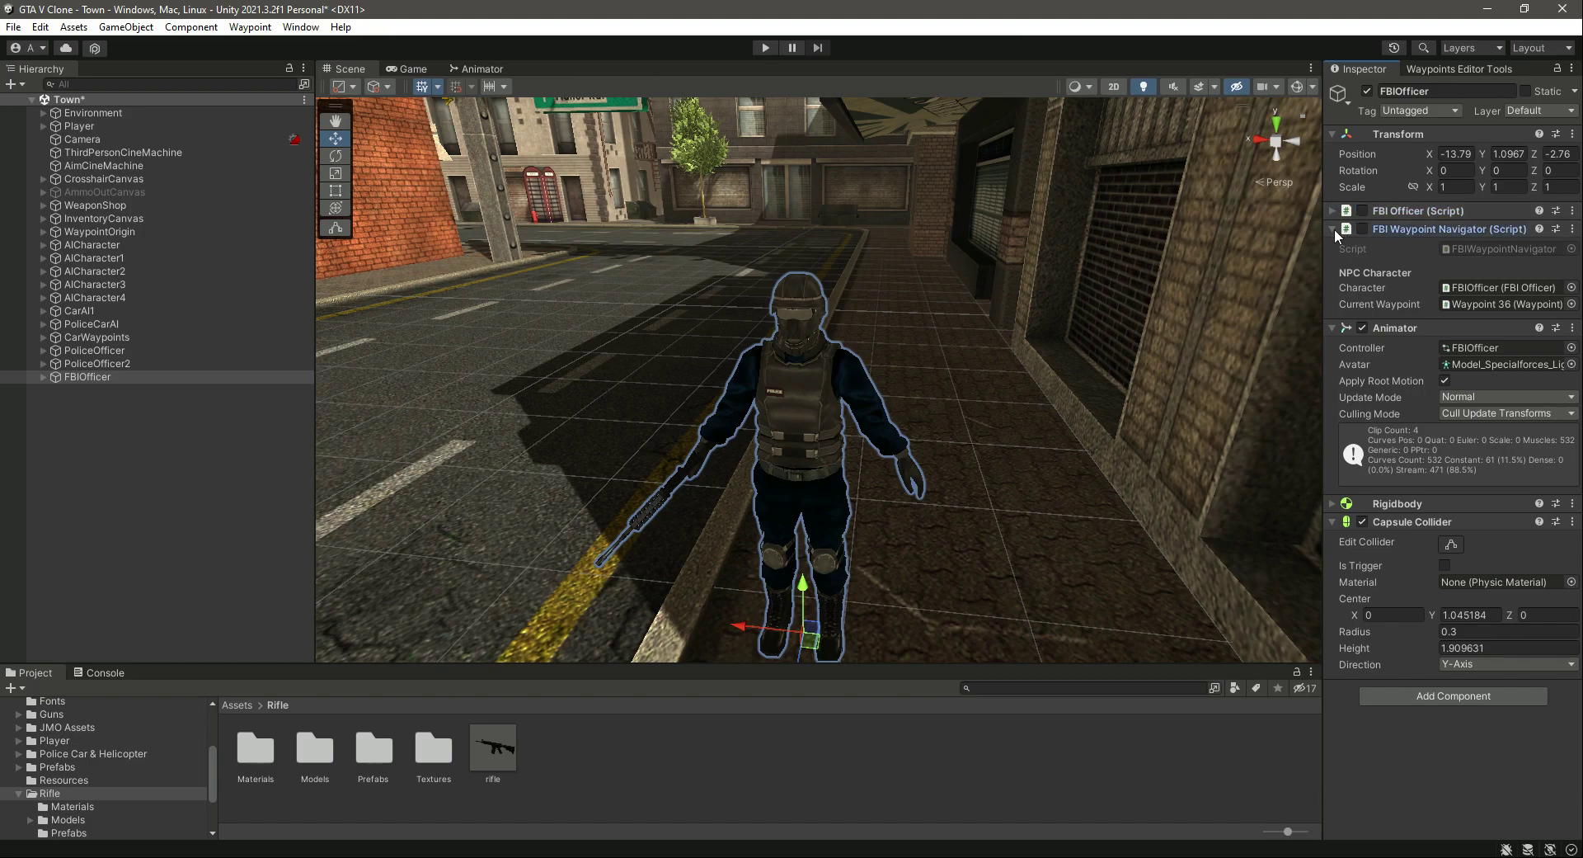
{"action": "left_click", "coordinate": [1333, 229]}
Step: Duplicate the ShootPrimaryAssaultRifle state in FBIOfficer's Animator and make the copy the default state
{"action": "left_click", "coordinate": [102, 377]}
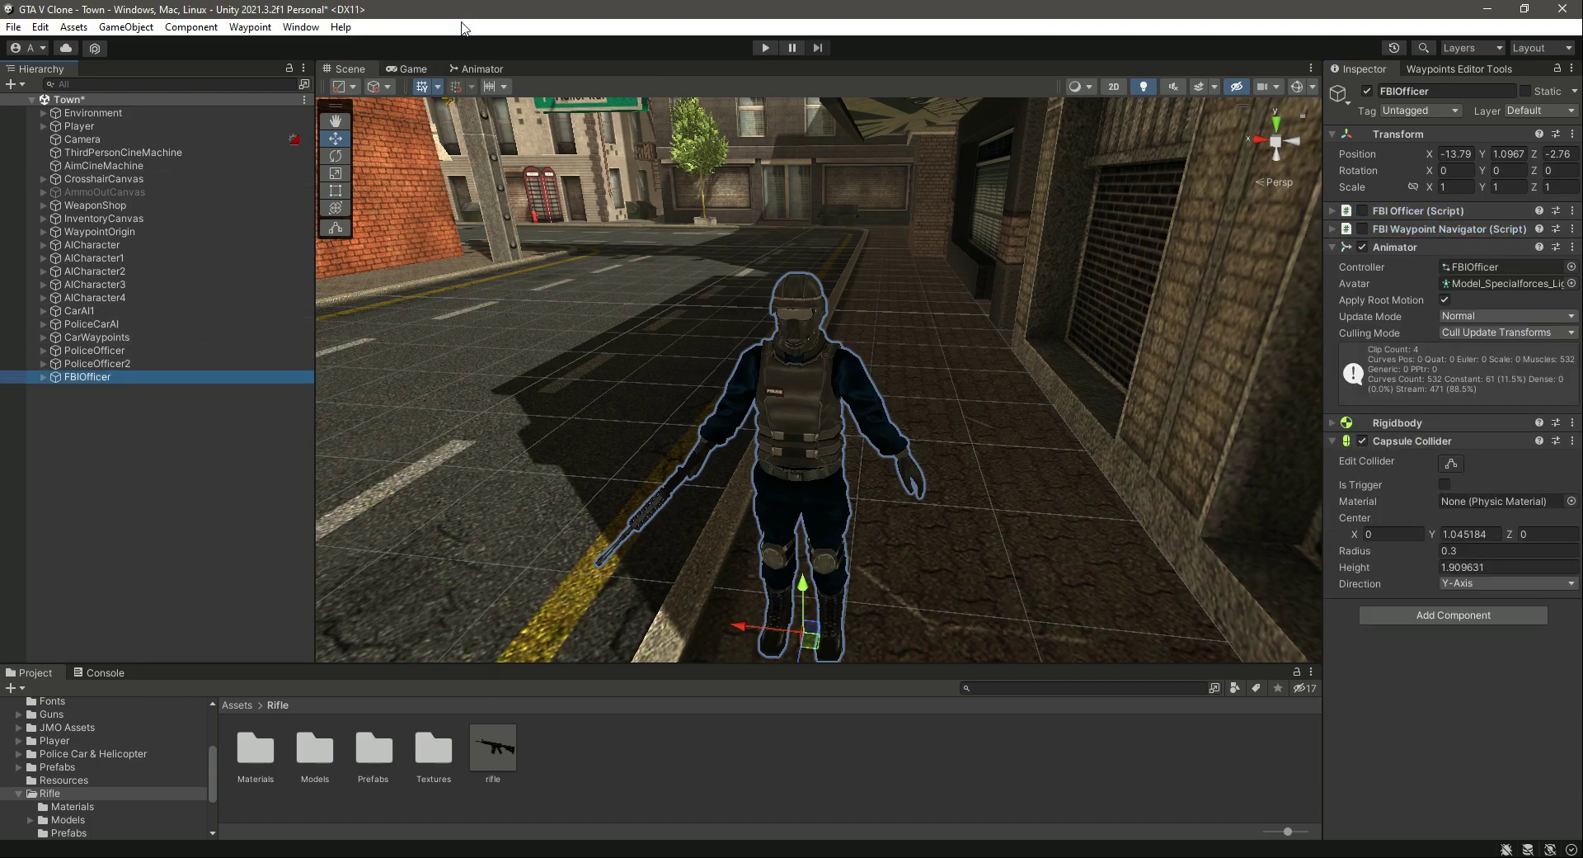
{"action": "left_click", "coordinate": [483, 69]}
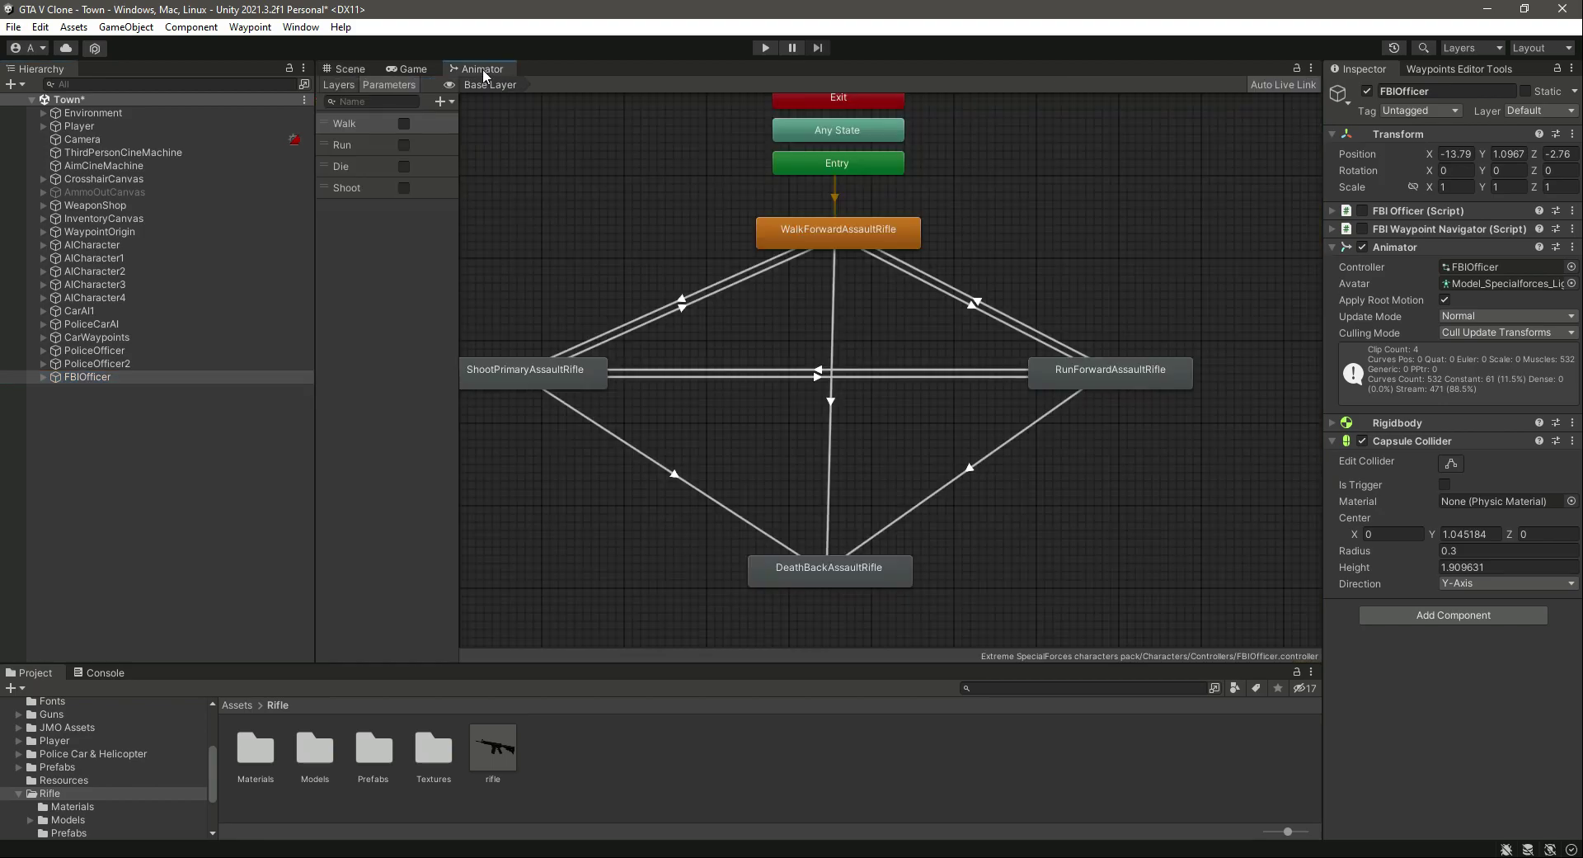
{"action": "scroll", "coordinate": [824, 366], "scroll_direction": "down", "scroll_amount": 3}
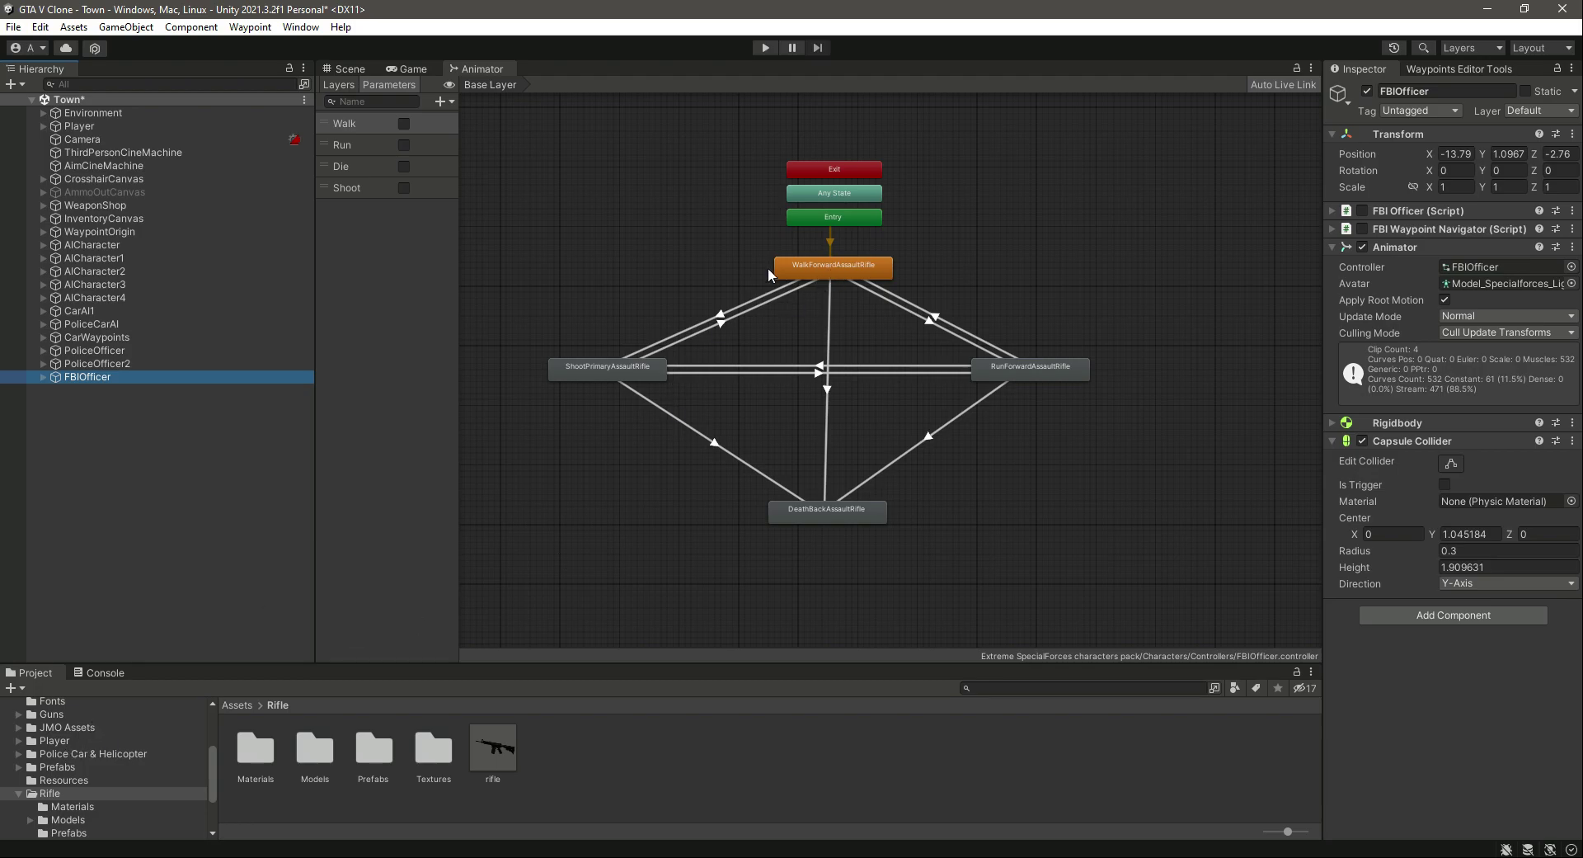
{"action": "left_click", "coordinate": [587, 367]}
{"action": "key", "text": "ctrl+d"}
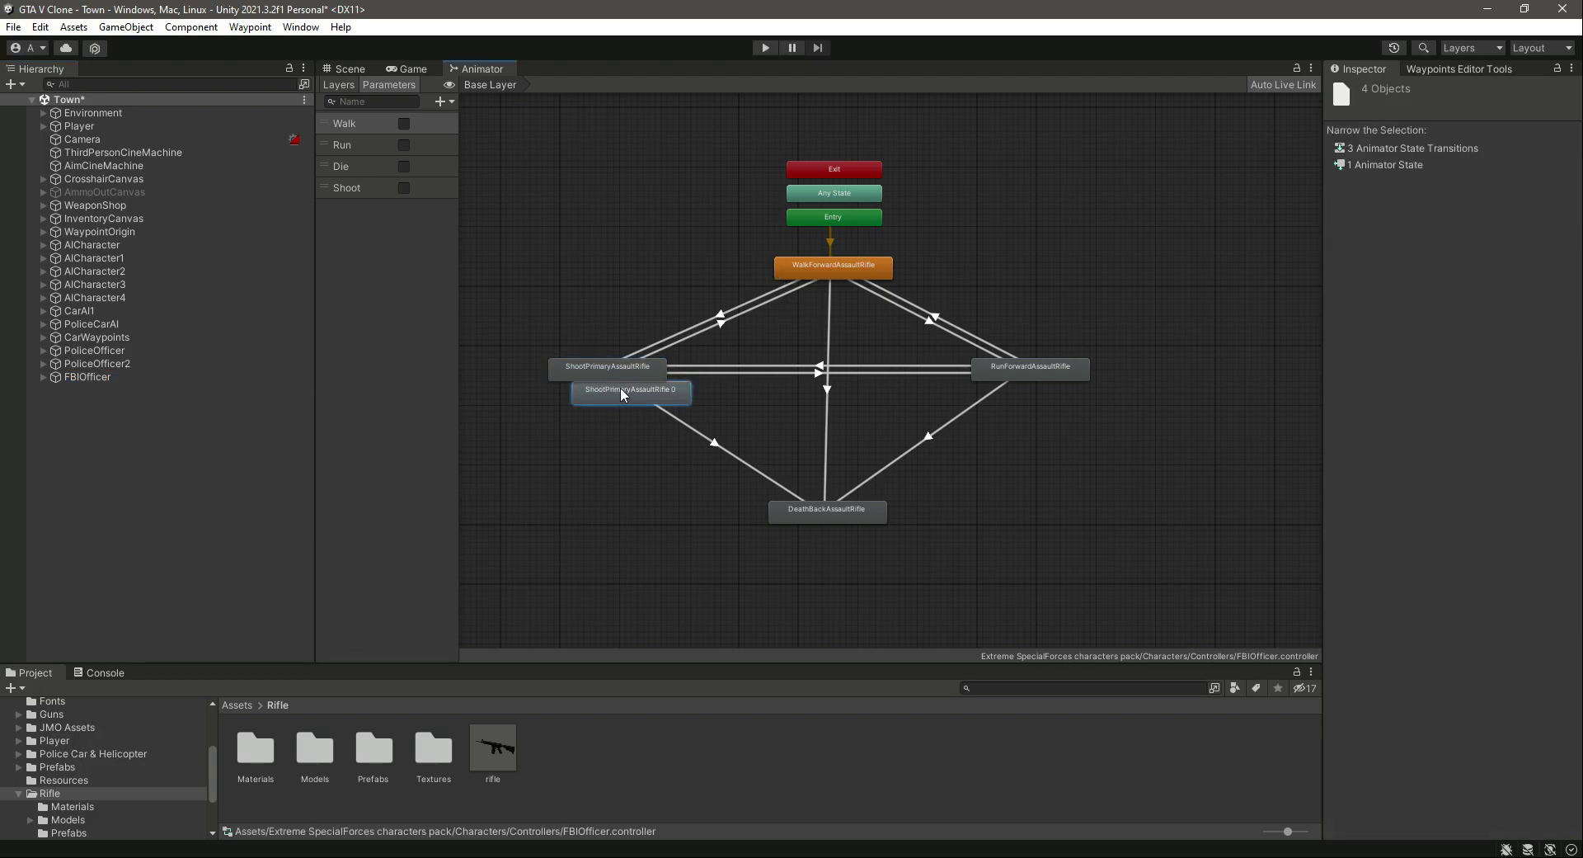
{"action": "left_click_drag", "start_coordinate": [620, 394], "coordinate": [589, 275]}
{"action": "right_click", "coordinate": [587, 274]}
{"action": "left_click", "coordinate": [638, 305]}
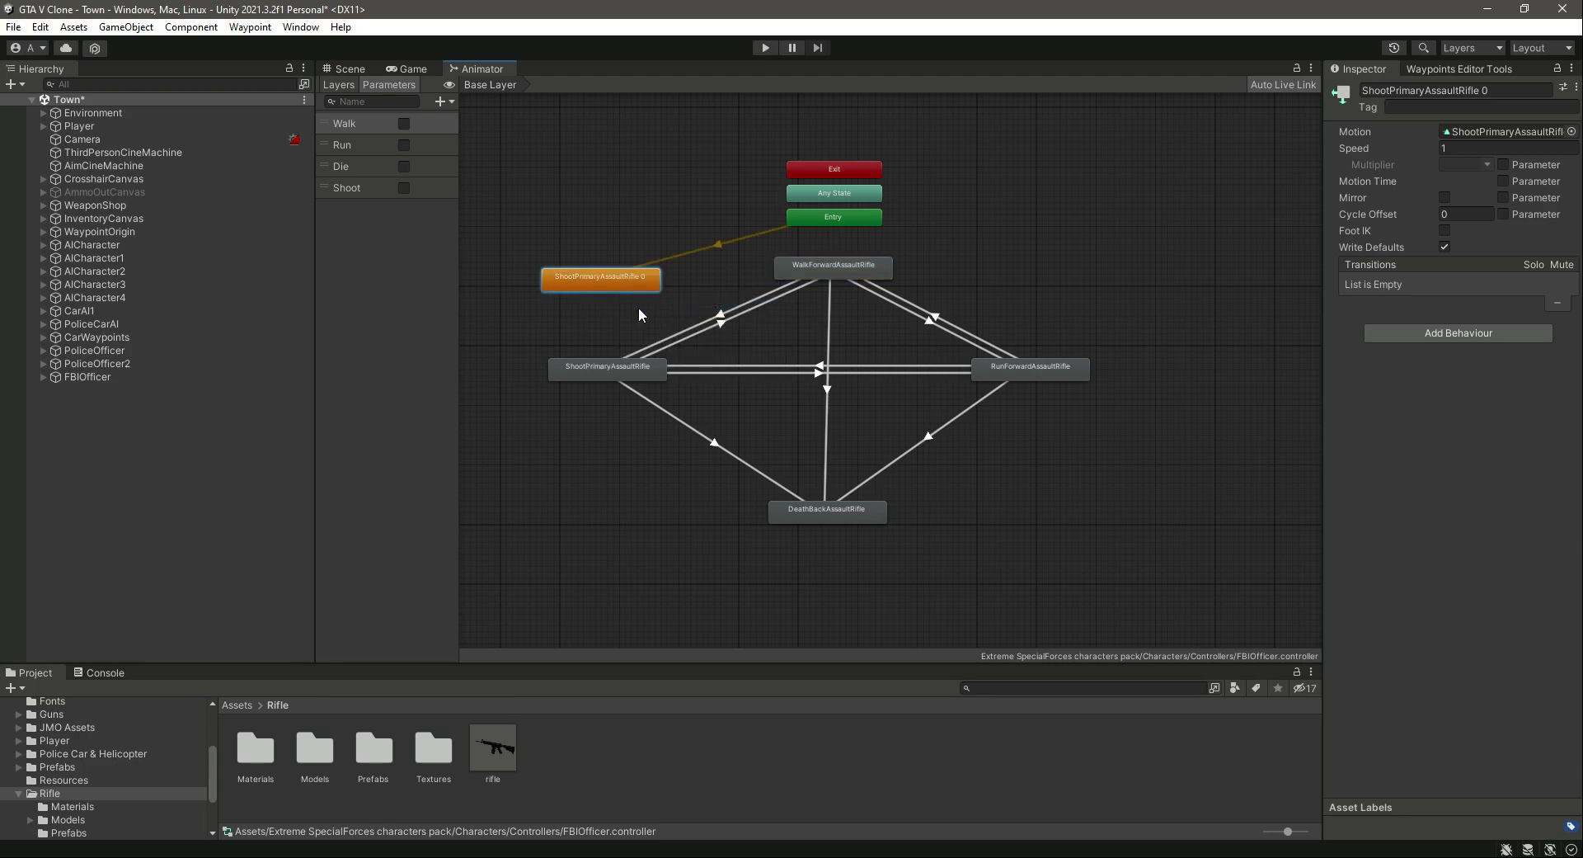
Step: Play the scene and focus the Scene view on FBIOfficer's rifle to examine its alignment in the shooting pose
{"action": "left_click", "coordinate": [343, 69]}
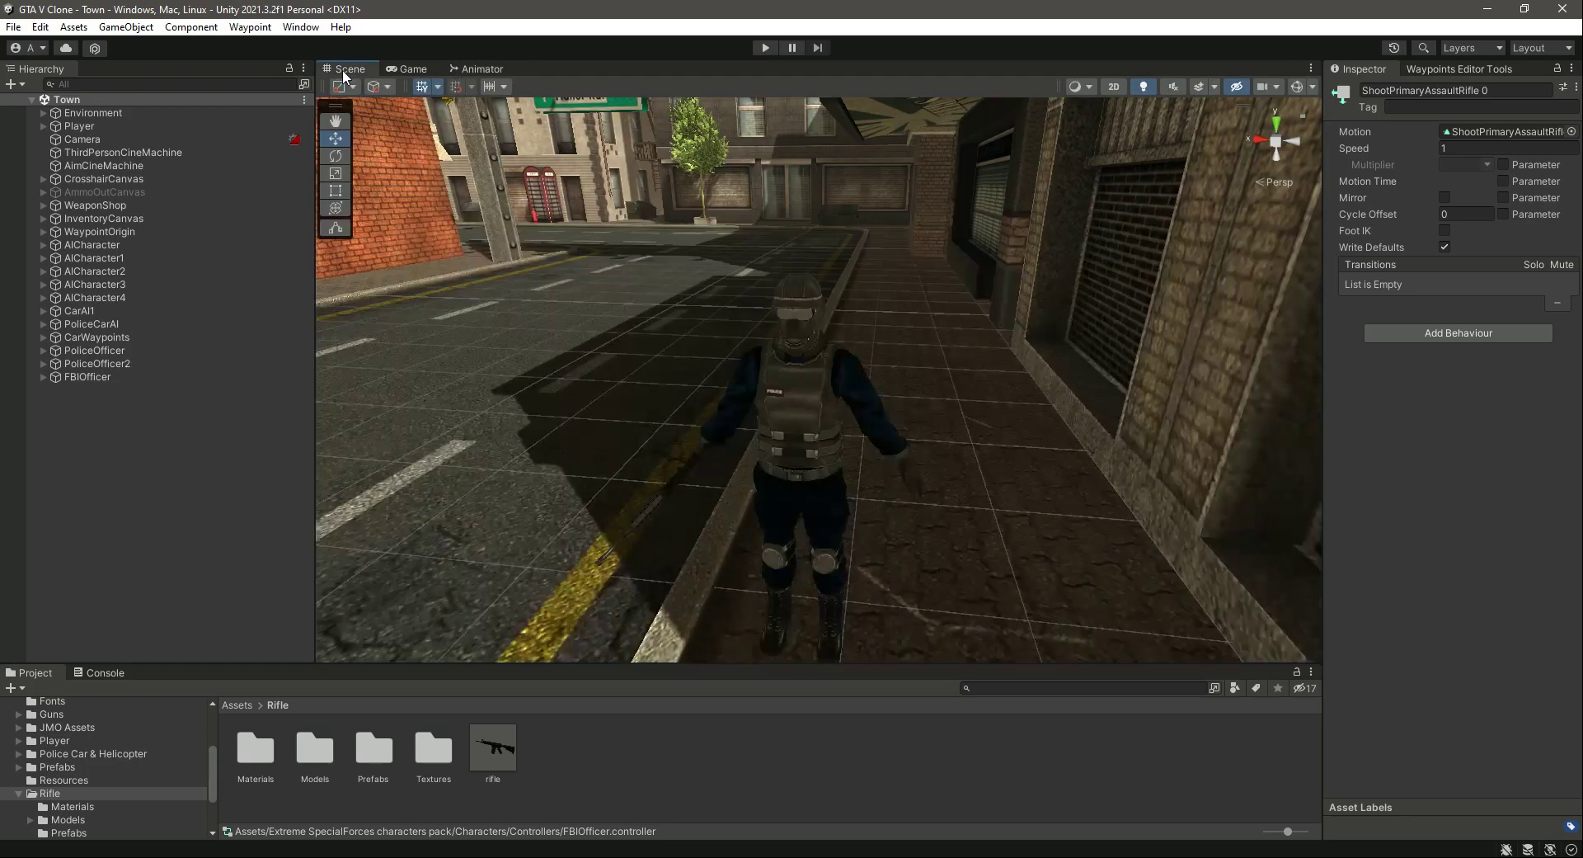
{"action": "left_click", "coordinate": [766, 47]}
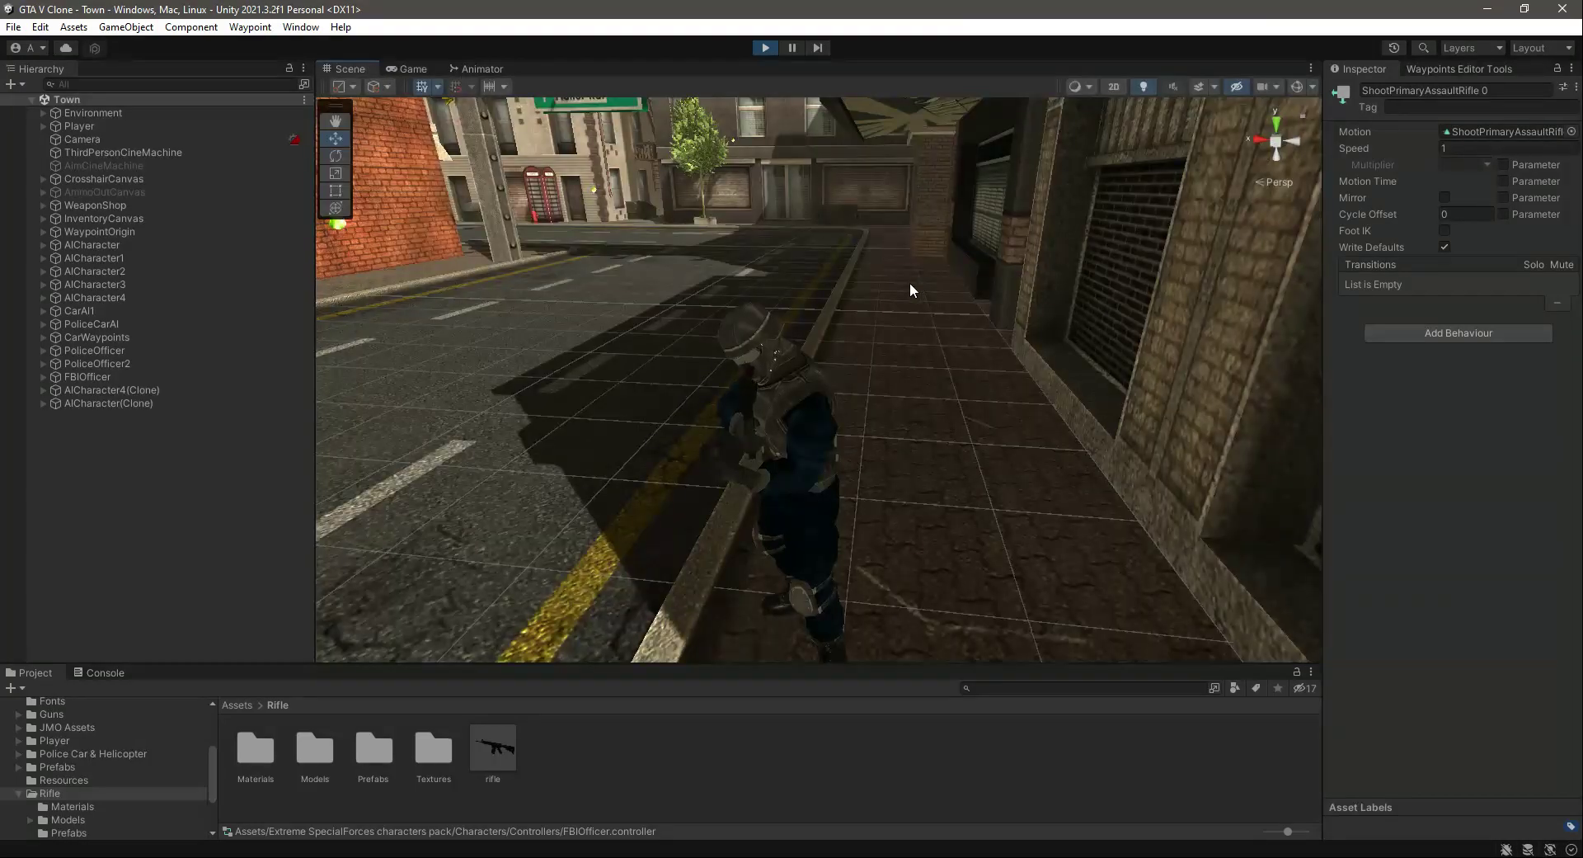
{"action": "left_click_drag", "start_coordinate": [910, 284], "coordinate": [1067, 315], "text": "alt"}
{"action": "scroll", "coordinate": [955, 316], "scroll_direction": "up", "scroll_amount": 3}
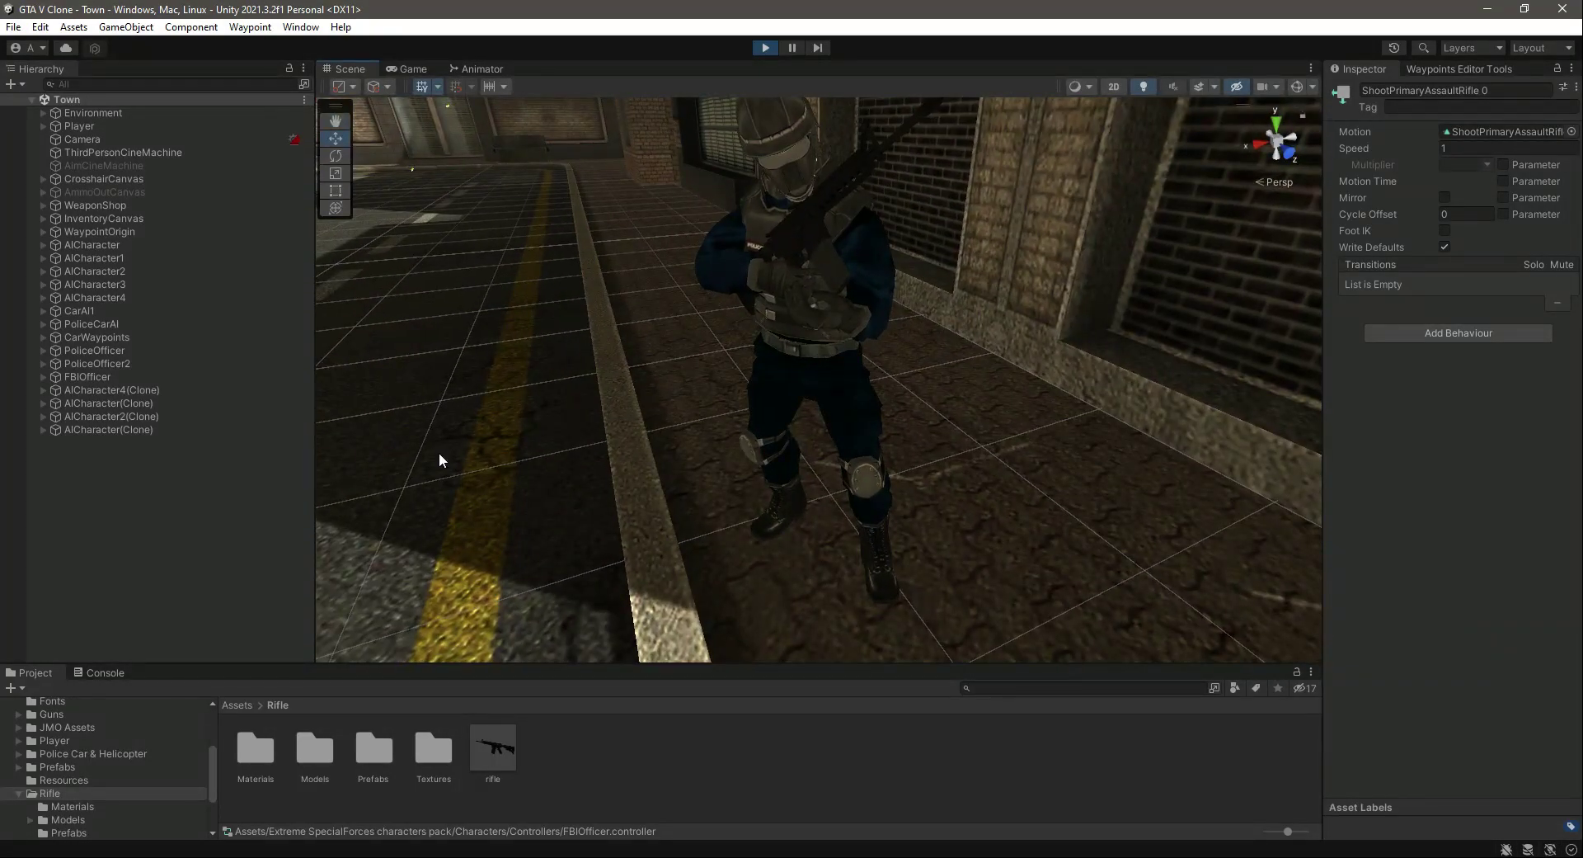
{"action": "left_click", "coordinate": [77, 376]}
{"action": "left_click", "coordinate": [44, 376]}
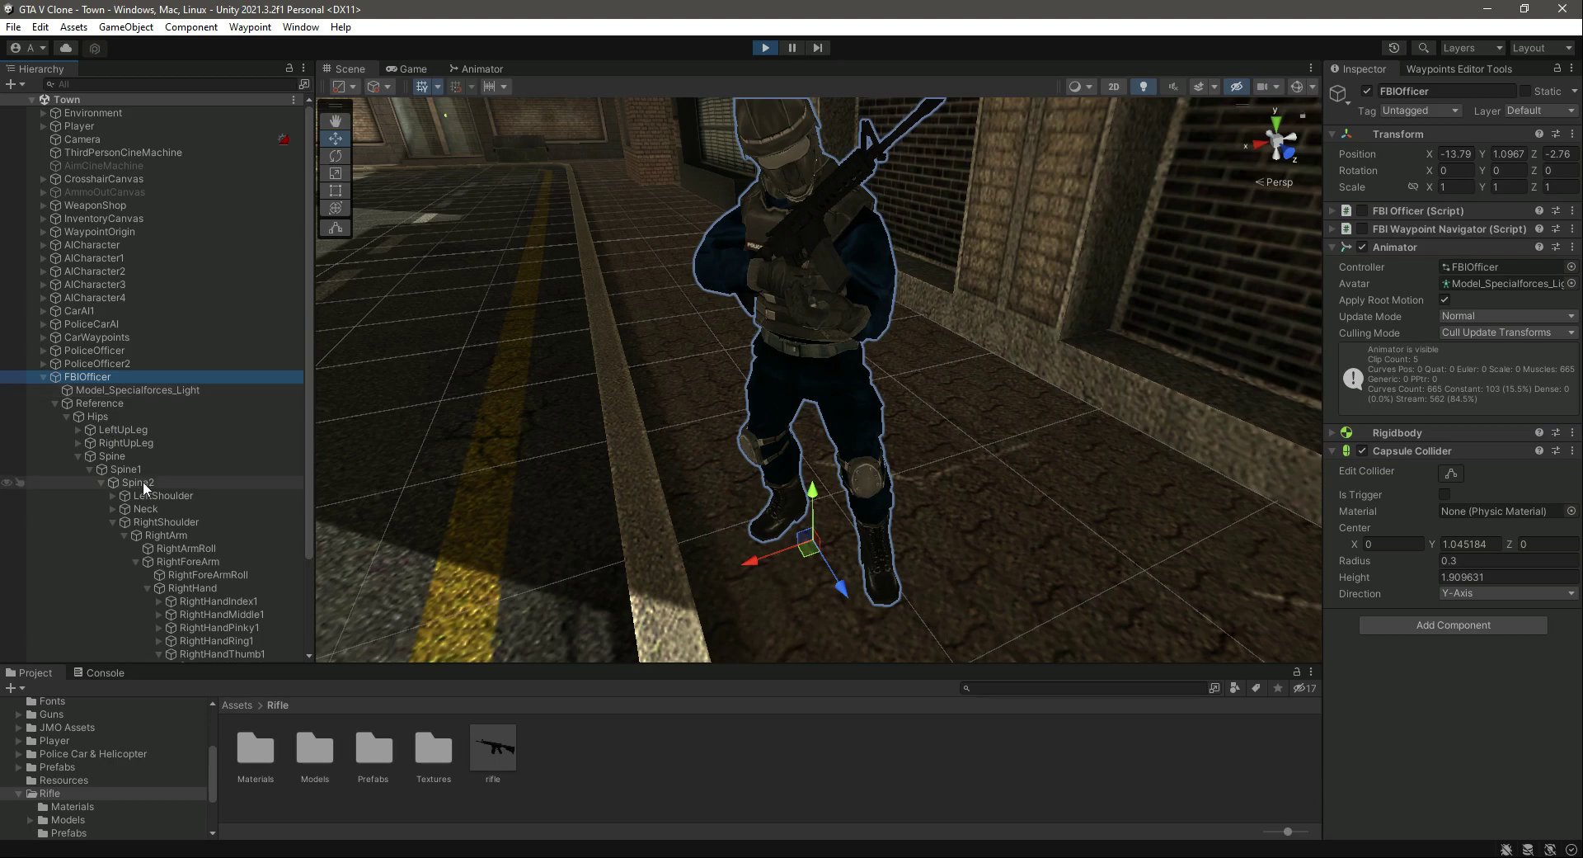
{"action": "scroll", "coordinate": [173, 528], "scroll_direction": "down", "scroll_amount": 3}
{"action": "double_click", "coordinate": [188, 550]}
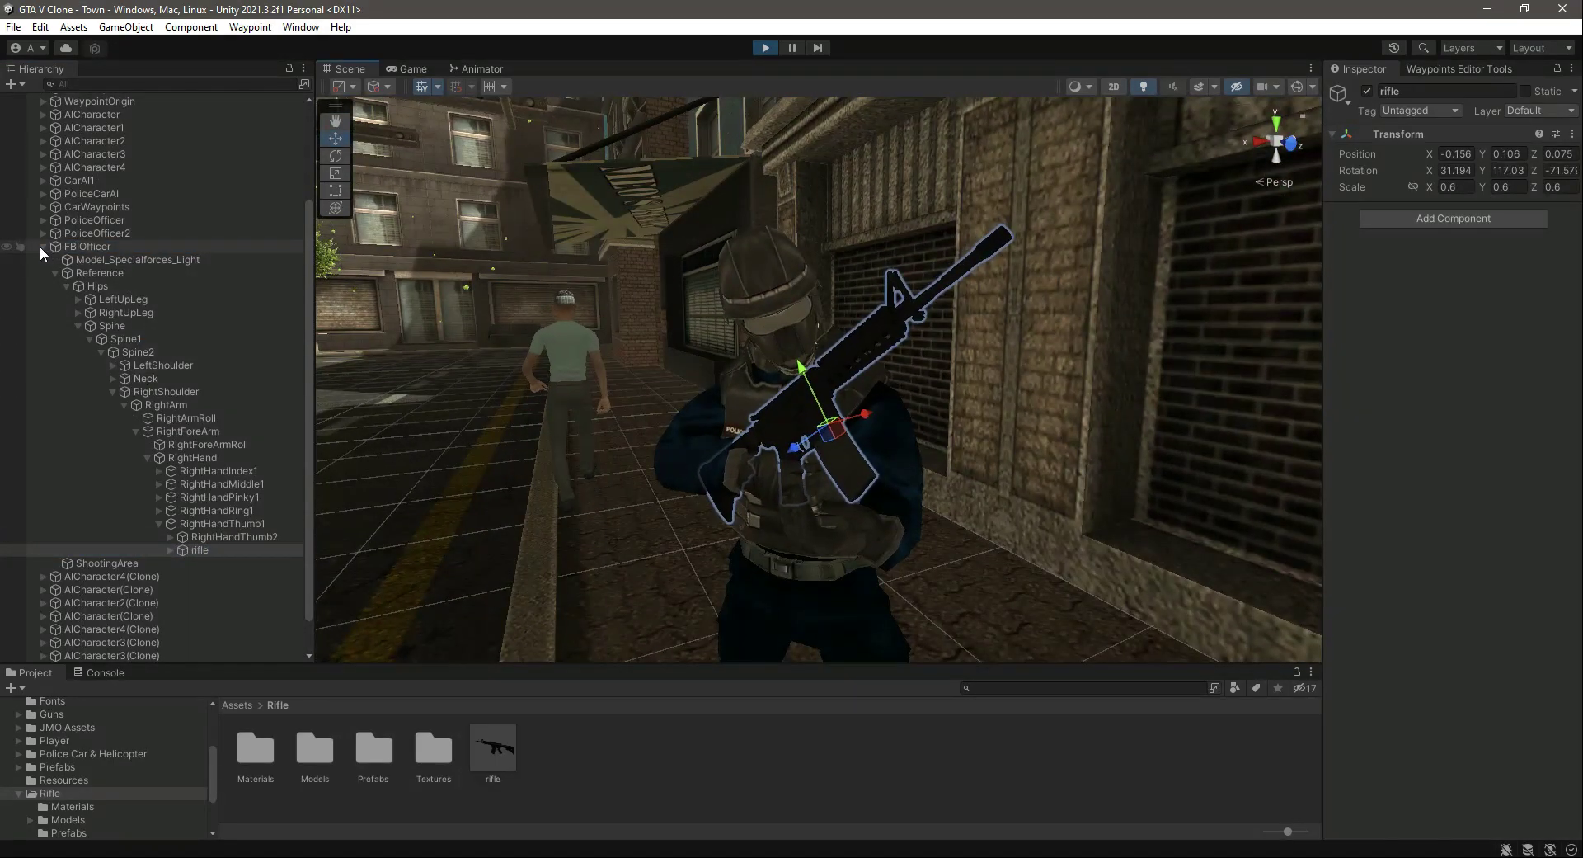
Step: Move FBIOfficer along the X axis to about -11.44 in play mode
{"action": "left_click", "coordinate": [44, 246]}
{"action": "left_click", "coordinate": [107, 376]}
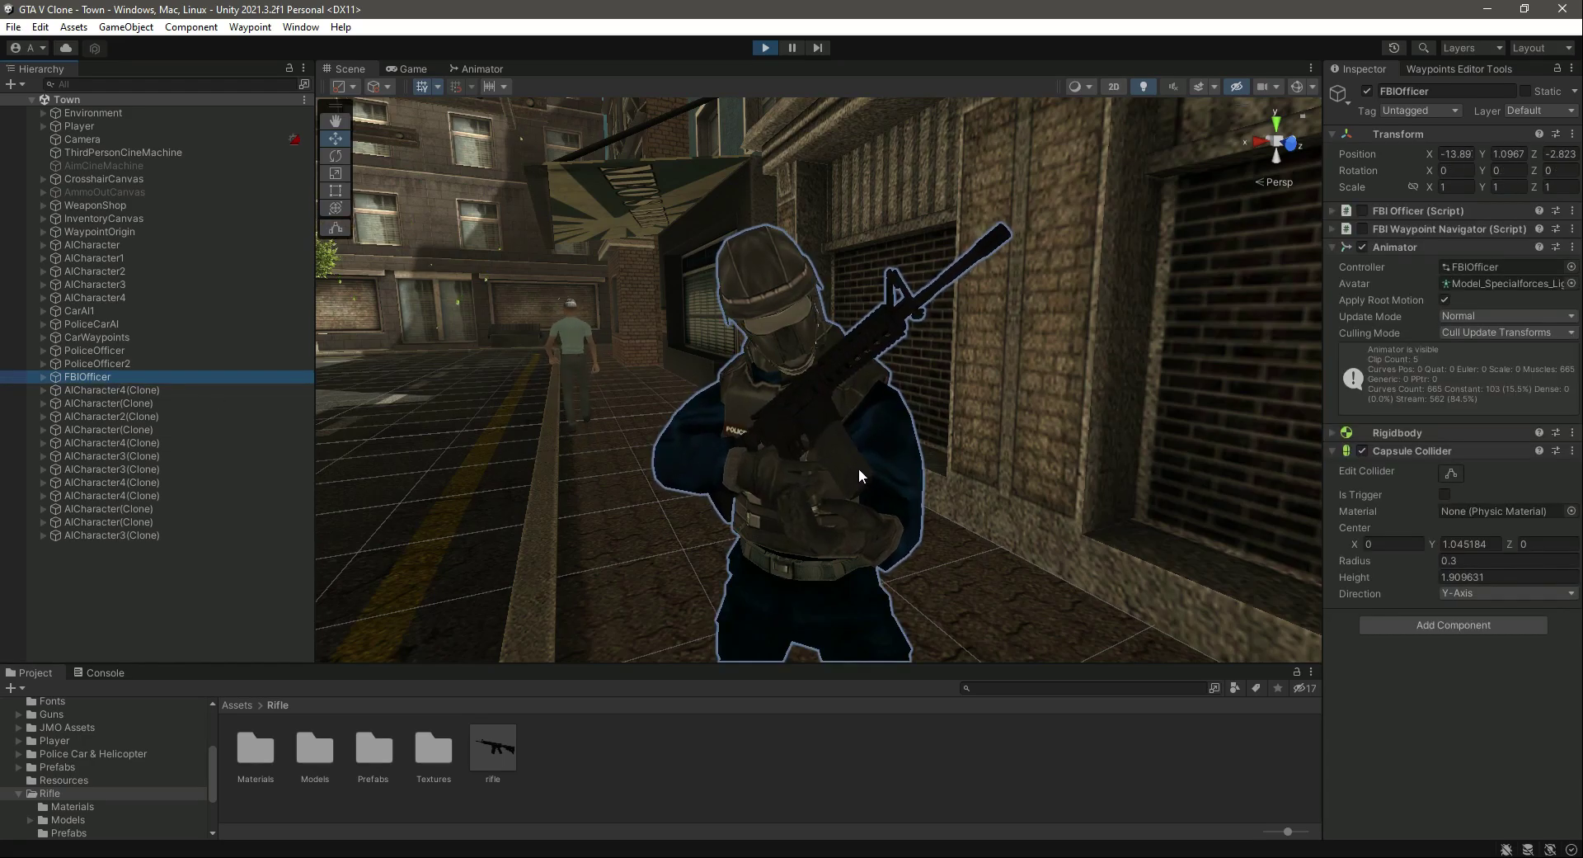
{"action": "left_click_drag", "start_coordinate": [862, 462], "coordinate": [857, 551], "text": "alt"}
{"action": "scroll", "coordinate": [855, 552], "scroll_direction": "down", "scroll_amount": 8}
{"action": "left_click_drag", "start_coordinate": [772, 465], "coordinate": [553, 528]}
{"action": "mouse_move", "coordinate": [846, 468]}
{"action": "left_mouse_down", "text": "alt"}
{"action": "mouse_move", "coordinate": [733, 499]}
{"action": "mouse_move", "coordinate": [1021, 402]}
{"action": "mouse_move", "coordinate": [898, 480]}
{"action": "mouse_move", "coordinate": [891, 577]}
{"action": "mouse_move", "coordinate": [926, 374]}
{"action": "left_mouse_up", "text": "alt"}
{"action": "scroll", "coordinate": [1021, 403], "scroll_direction": "down", "scroll_amount": 3}
{"action": "scroll", "coordinate": [1021, 402], "scroll_direction": "down", "scroll_amount": 3}
{"action": "scroll", "coordinate": [927, 374], "scroll_direction": "up", "scroll_amount": 2}
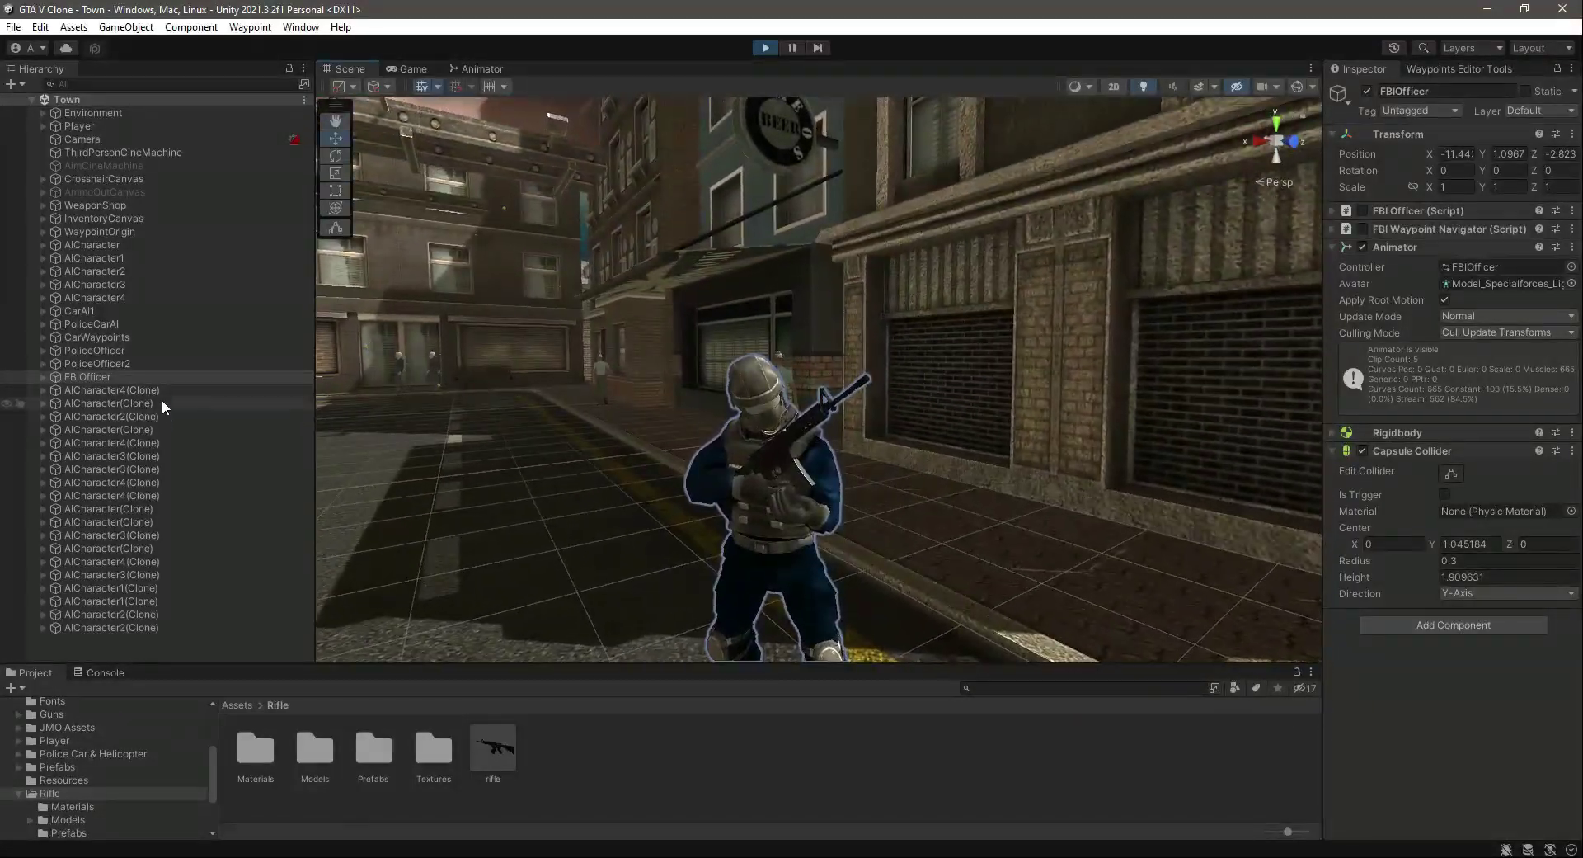
Step: Select the rifle under FBIOfficer's RightHandThumb1 and frame it in the Scene view
{"action": "left_click", "coordinate": [43, 376]}
{"action": "scroll", "coordinate": [99, 437], "scroll_direction": "down", "scroll_amount": 5}
{"action": "left_click", "coordinate": [264, 482]}
{"action": "right_click_drag", "start_coordinate": [560, 487], "coordinate": [736, 523]}
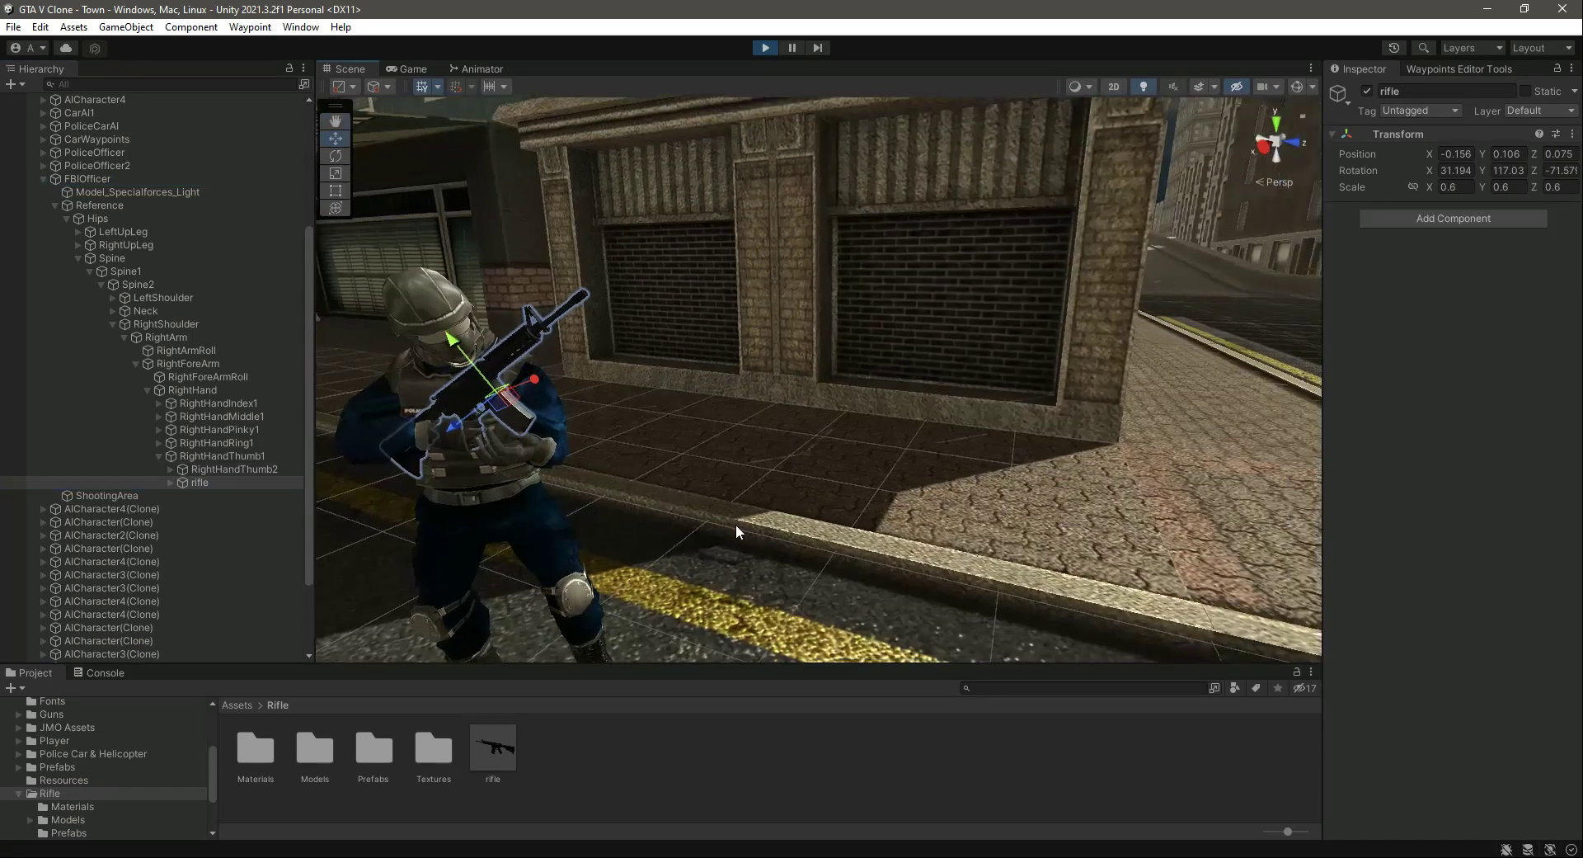
{"action": "key", "text": "f"}
{"action": "scroll", "coordinate": [739, 523], "scroll_direction": "down", "scroll_amount": 4}
Step: Try resetting the rifle's Transform component, and undo the reset
{"action": "left_click", "coordinate": [1572, 134]}
{"action": "left_click", "coordinate": [1352, 145]}
{"action": "right_click_drag", "start_coordinate": [953, 357], "coordinate": [343, 205]}
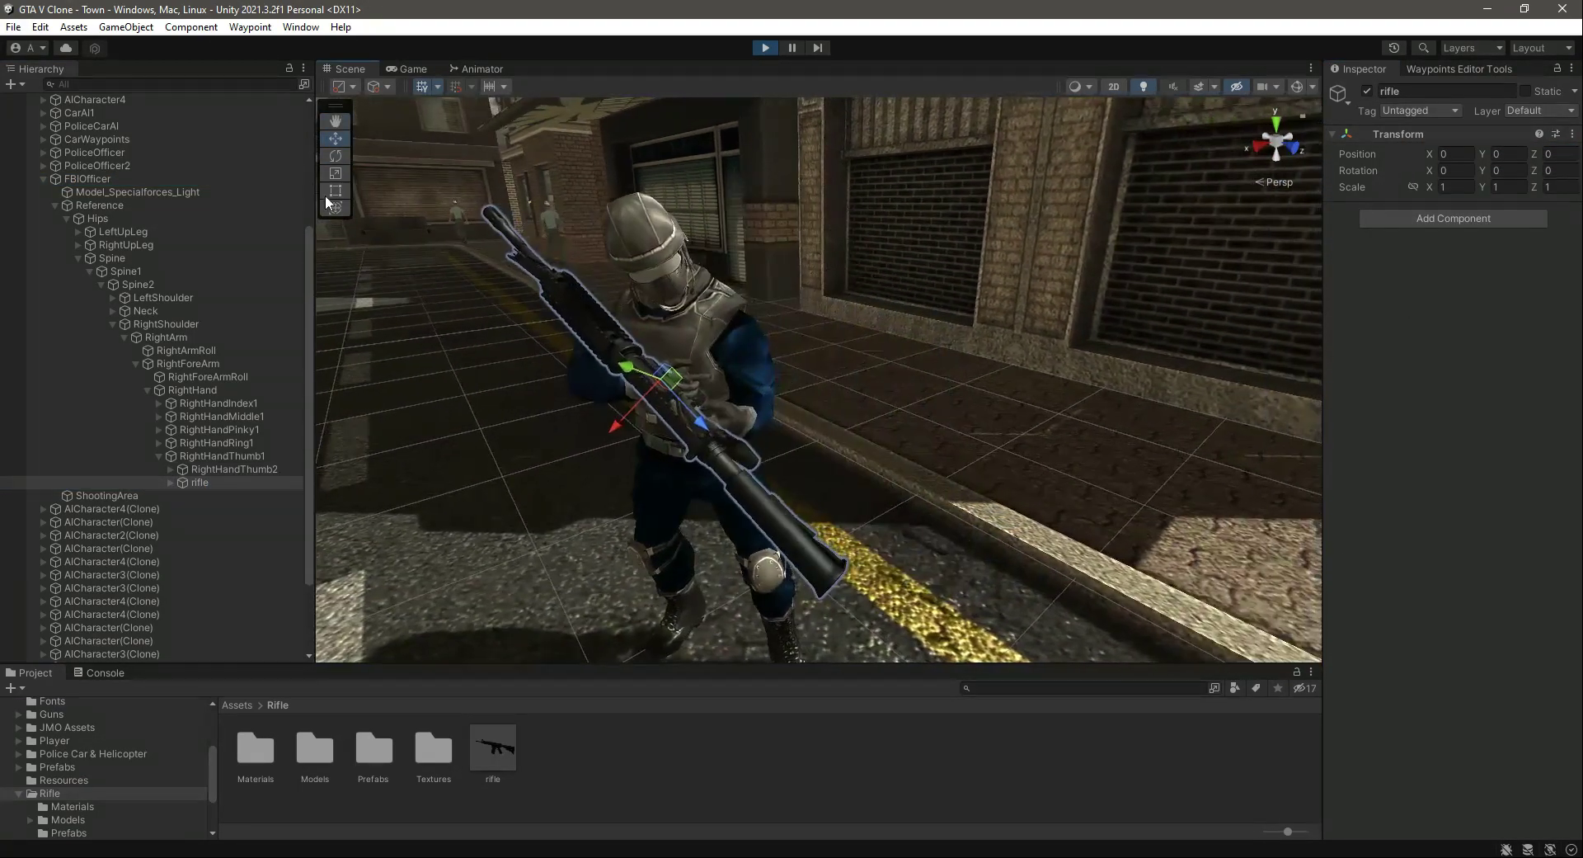
{"action": "left_click", "coordinate": [334, 154]}
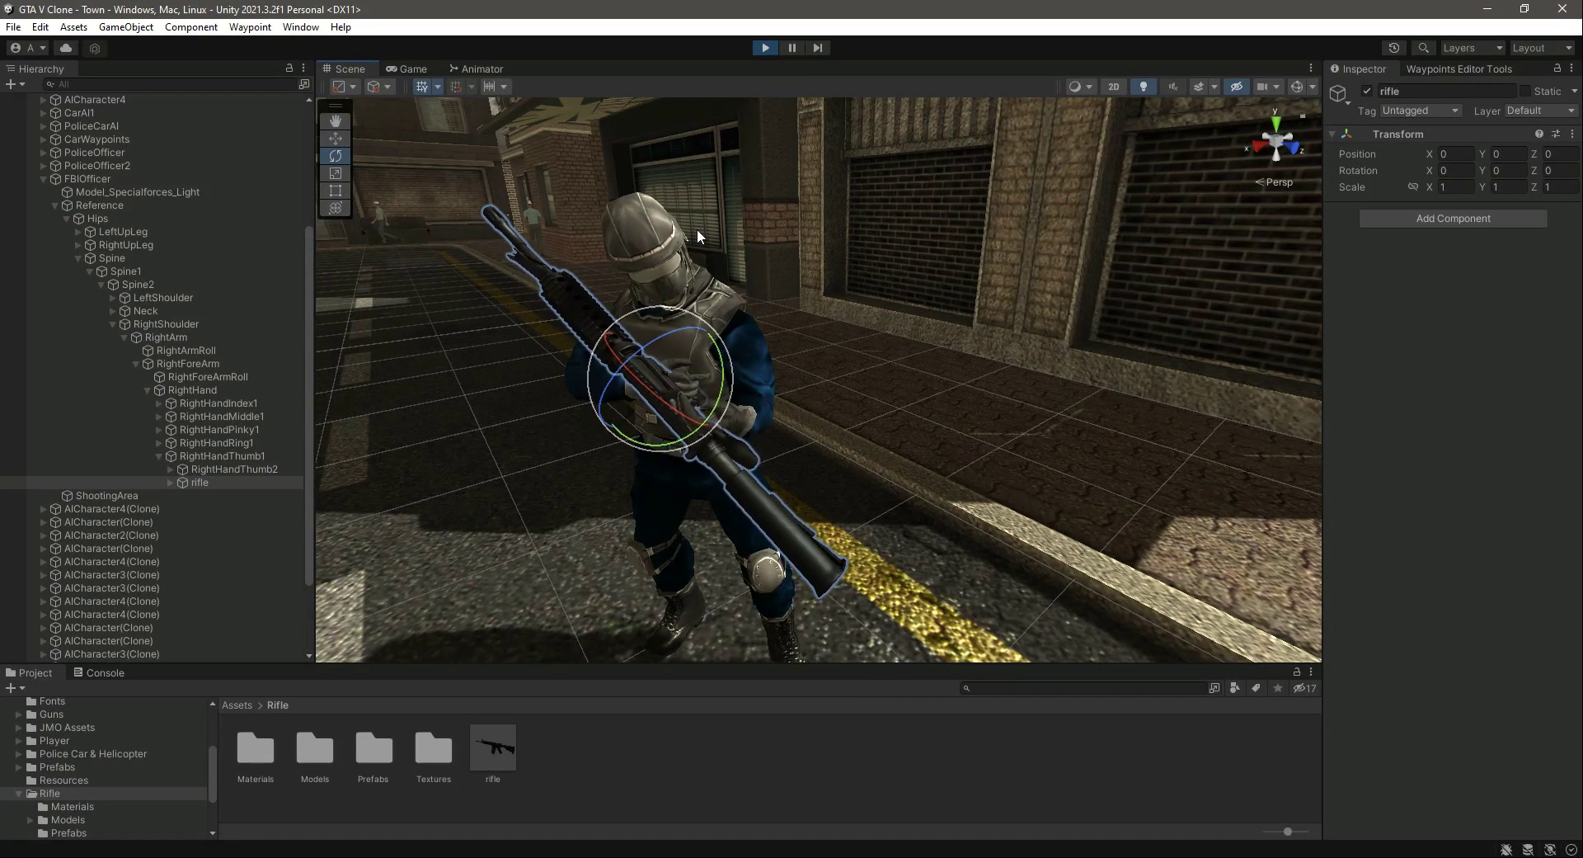
{"action": "key", "text": "ctrl+z"}
Step: Rotate the rifle to about X 33.6, Y 166.5, Z -51.7 to match the shooting pose
{"action": "right_click_drag", "start_coordinate": [730, 318], "coordinate": [656, 285]}
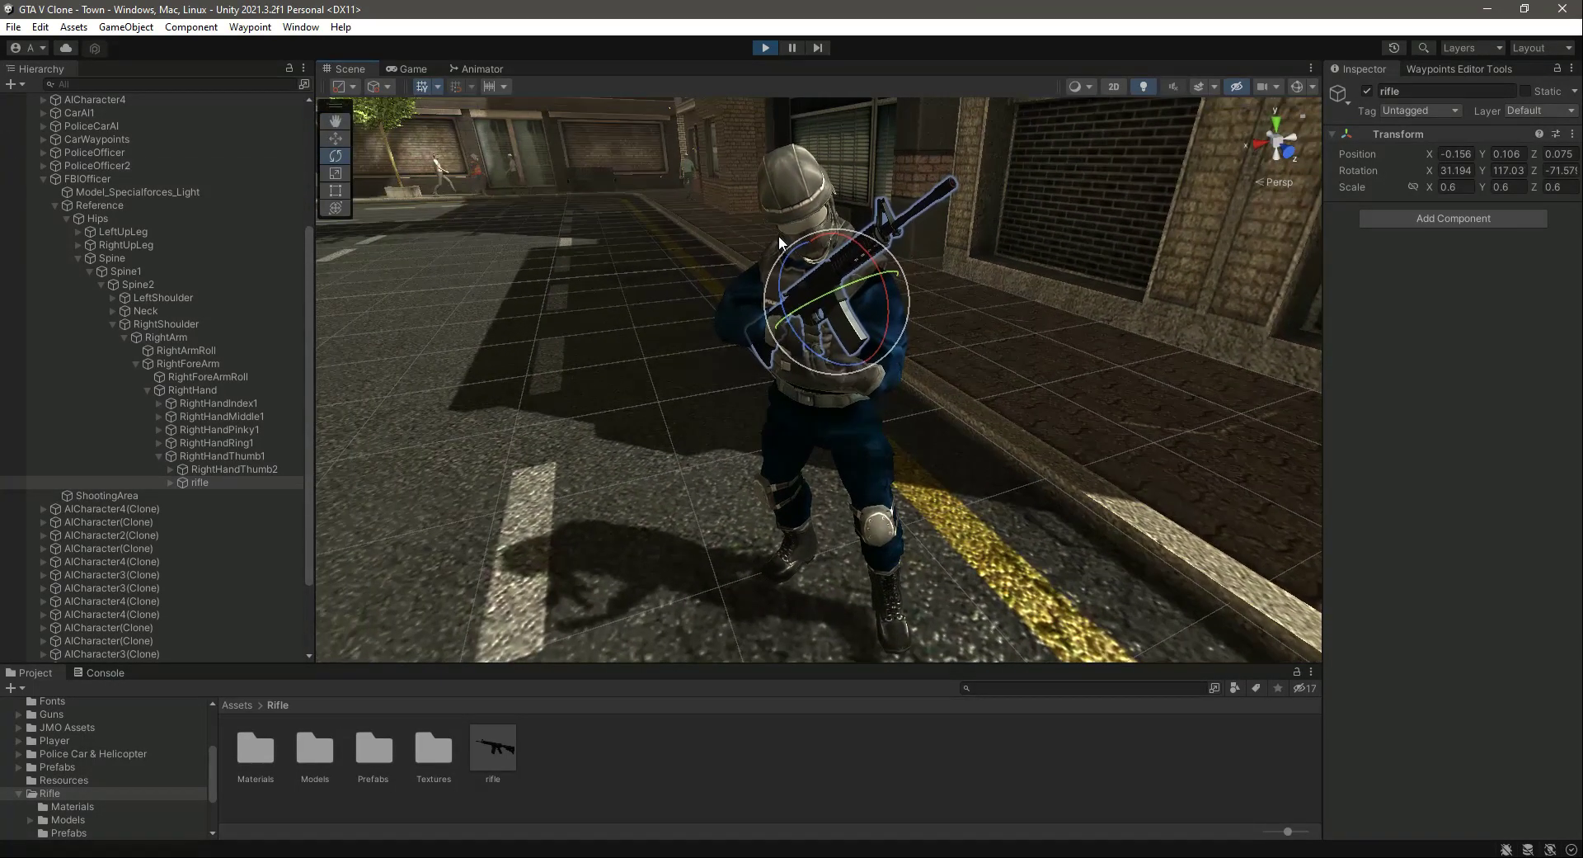
{"action": "right_click_drag", "start_coordinate": [779, 235], "coordinate": [942, 293]}
{"action": "scroll", "coordinate": [942, 293], "scroll_direction": "up", "scroll_amount": 3}
{"action": "scroll", "coordinate": [742, 246], "scroll_direction": "down", "scroll_amount": 3}
{"action": "right_click_drag", "start_coordinate": [743, 246], "coordinate": [849, 275]}
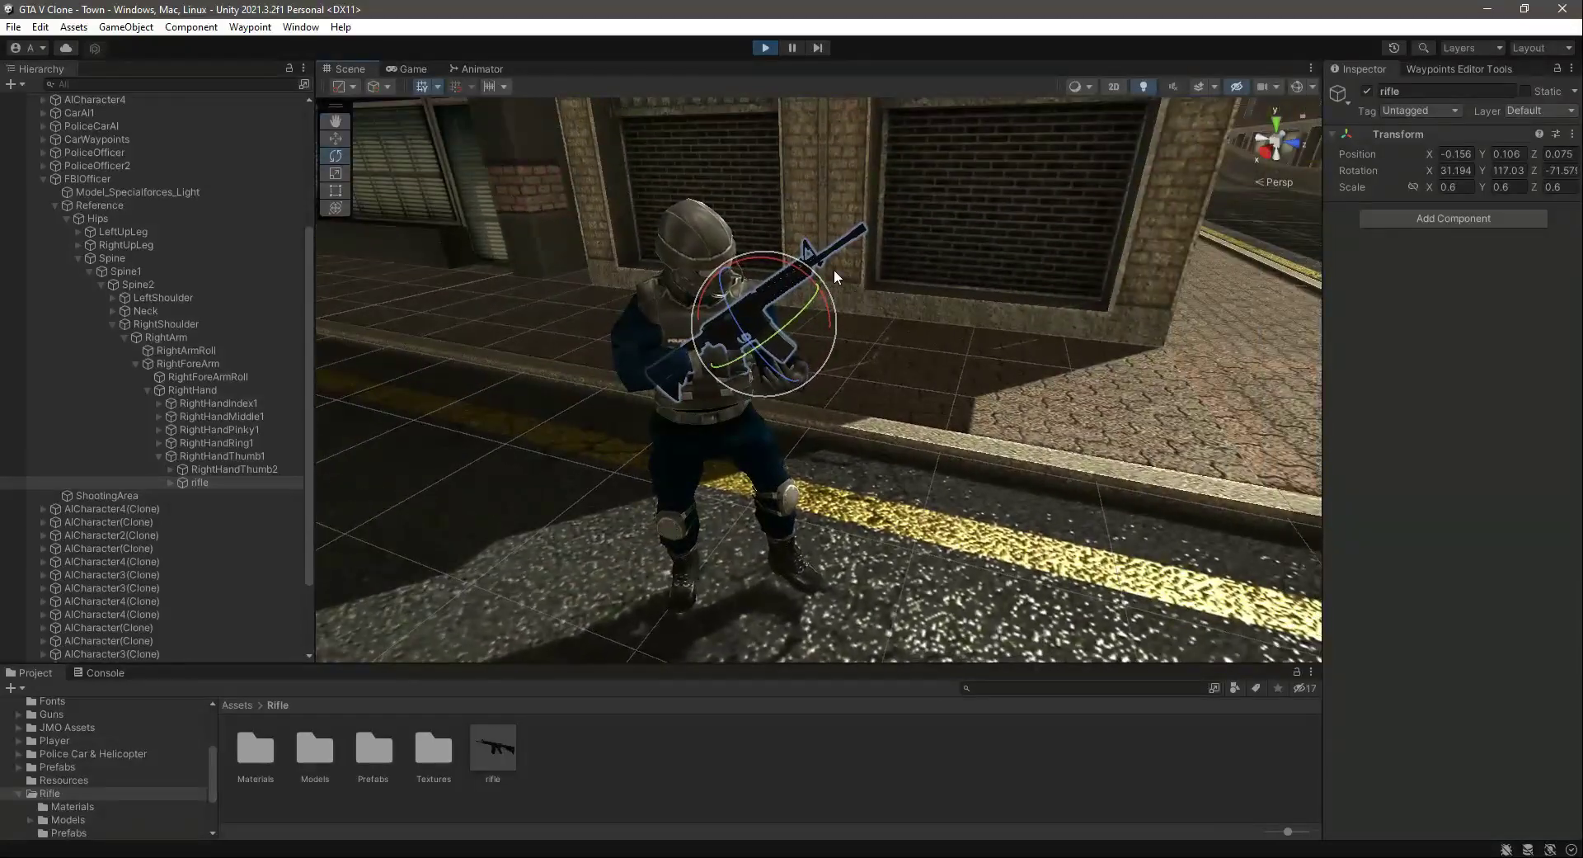
{"action": "scroll", "coordinate": [741, 298], "scroll_direction": "up", "scroll_amount": 3}
{"action": "left_click_drag", "start_coordinate": [740, 280], "coordinate": [686, 226]}
{"action": "right_click_drag", "start_coordinate": [686, 226], "coordinate": [700, 289]}
{"action": "scroll", "coordinate": [764, 255], "scroll_direction": "down", "scroll_amount": 3}
{"action": "left_click_drag", "start_coordinate": [910, 321], "coordinate": [851, 307]}
Step: Move the rifle roughly into place between FBIOfficer's hands
{"action": "left_click", "coordinate": [336, 138]}
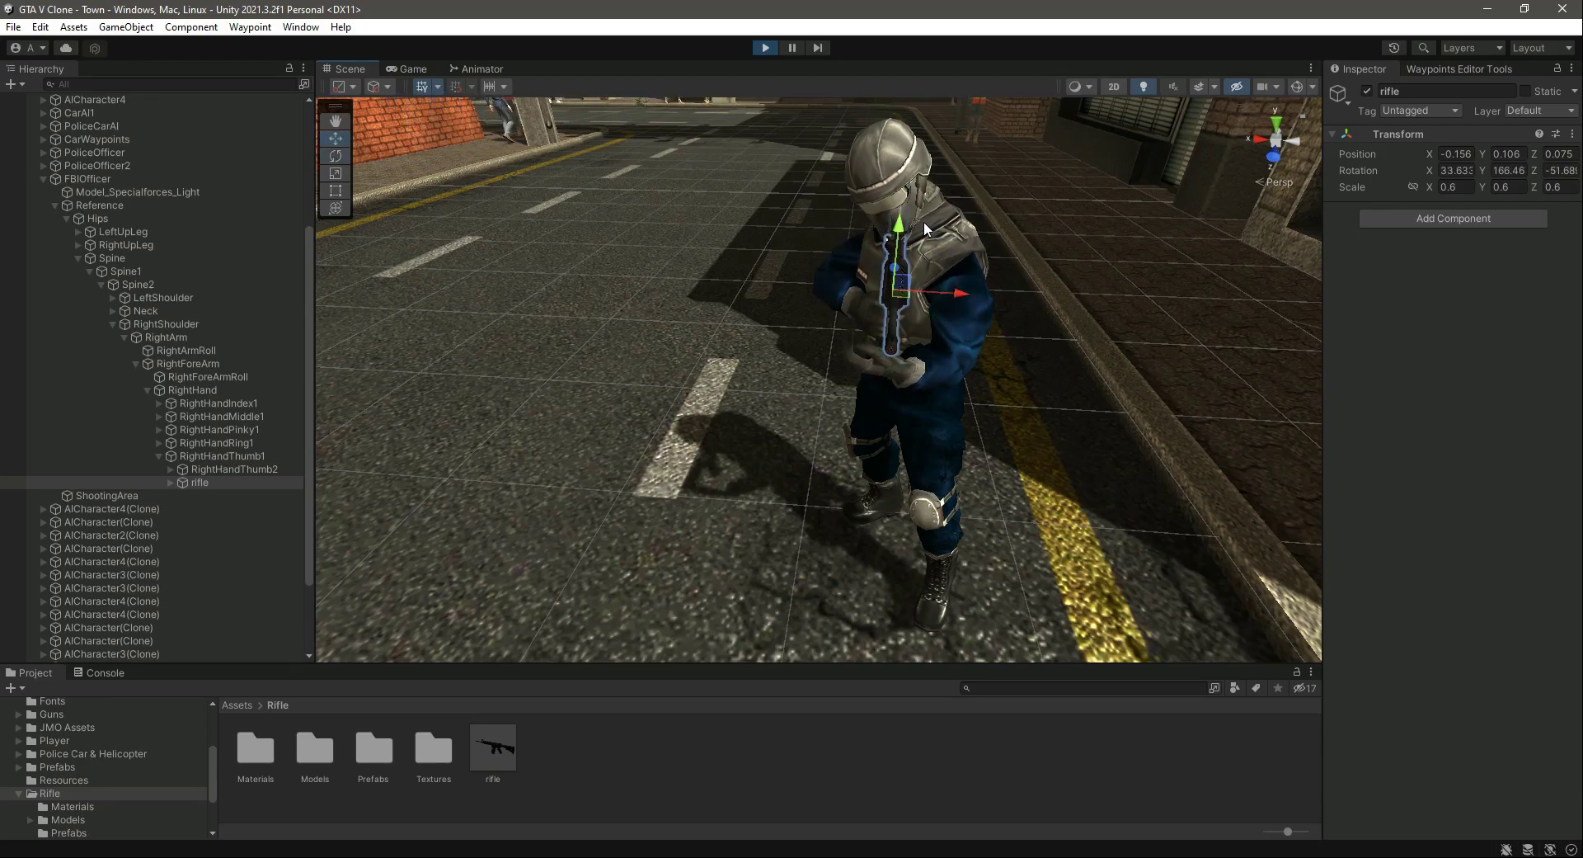
{"action": "left_click_drag", "start_coordinate": [904, 227], "coordinate": [895, 276]}
{"action": "left_click_drag", "start_coordinate": [959, 341], "coordinate": [921, 345]}
{"action": "scroll", "coordinate": [744, 345], "scroll_direction": "up", "scroll_amount": 3}
{"action": "right_click_drag", "start_coordinate": [792, 307], "coordinate": [1045, 287]}
{"action": "left_click_drag", "start_coordinate": [981, 269], "coordinate": [990, 221]}
Step: Move FBIOfficer's rifle into the hands at about X 0.015, Y 0.059, Z 0.147
{"action": "right_click_drag", "start_coordinate": [1070, 346], "coordinate": [819, 279]}
{"action": "key", "text": "d"}
{"action": "key", "text": "d"}
{"action": "left_click_drag", "start_coordinate": [831, 289], "coordinate": [840, 290]}
{"action": "right_click_drag", "start_coordinate": [770, 341], "coordinate": [852, 305]}
{"action": "key", "text": "a"}
{"action": "key", "text": "w"}
{"action": "left_click_drag", "start_coordinate": [1035, 322], "coordinate": [1039, 324]}
{"action": "right_click_drag", "start_coordinate": [1031, 335], "coordinate": [760, 463]}
{"action": "key", "text": "s"}
{"action": "key", "text": "d"}
{"action": "scroll", "coordinate": [838, 369], "scroll_direction": "up", "scroll_amount": 4}
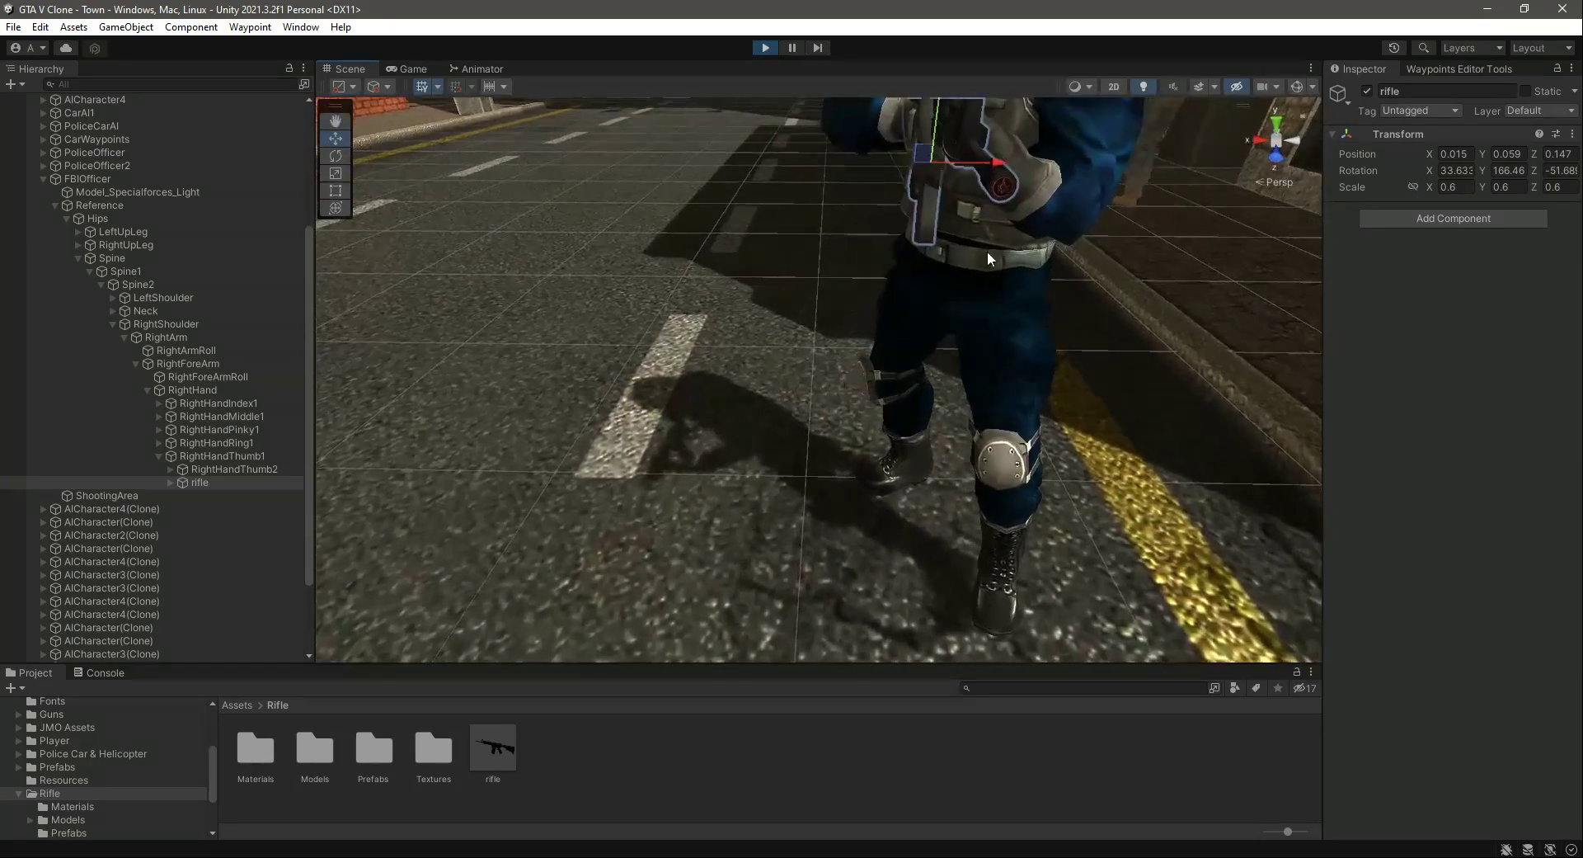
Step: Walk the player around FBIOfficer in the Game view to check the rifle's placement in the shooting pose
{"action": "left_click", "coordinate": [204, 480]}
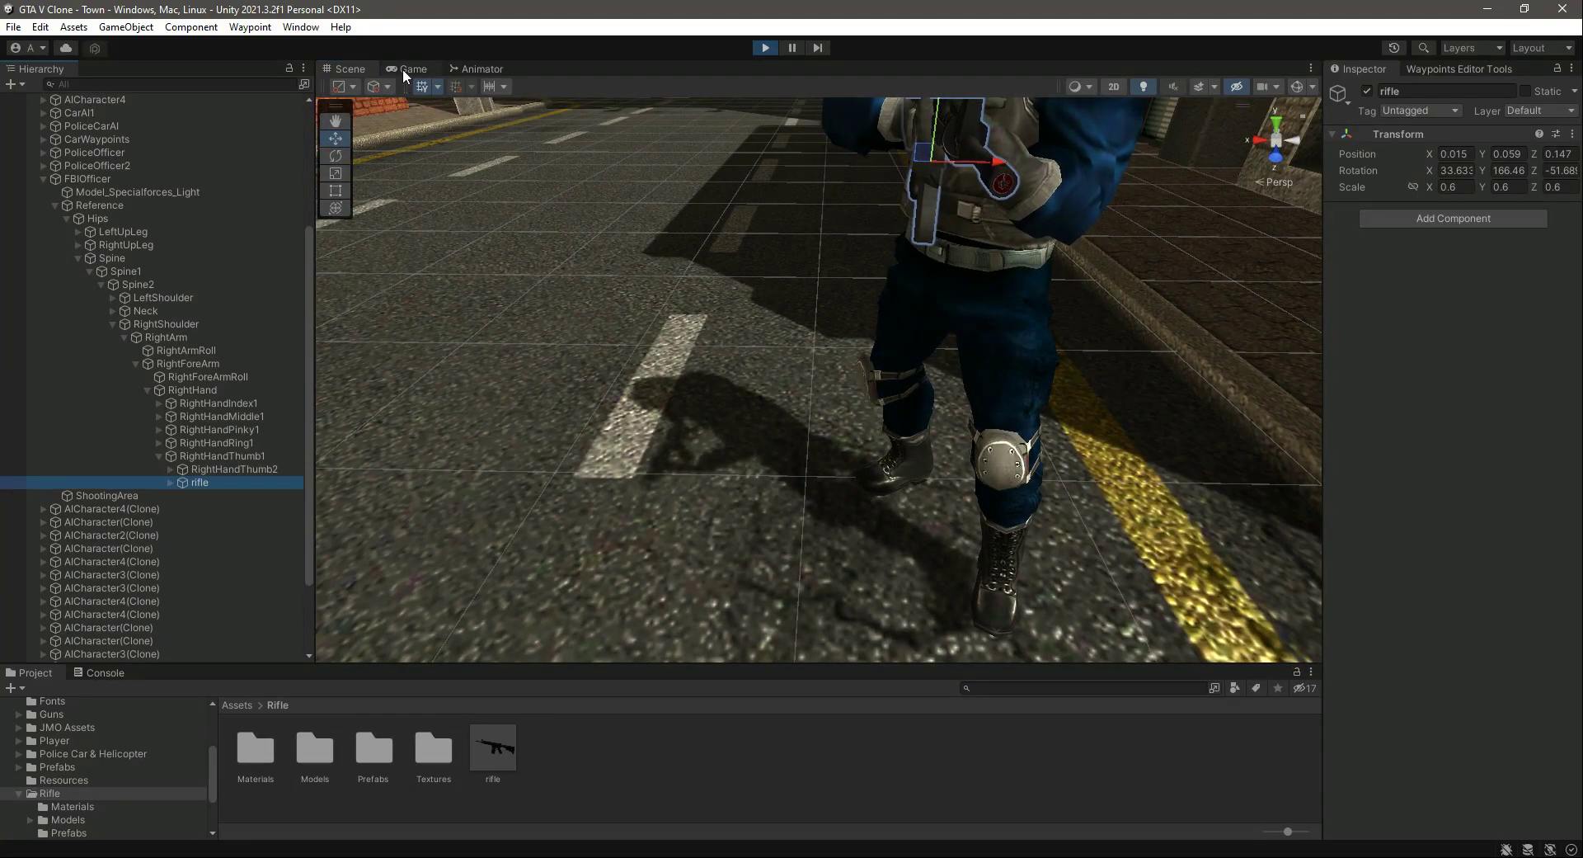
{"action": "left_click", "coordinate": [405, 70]}
{"action": "key", "text": "w"}
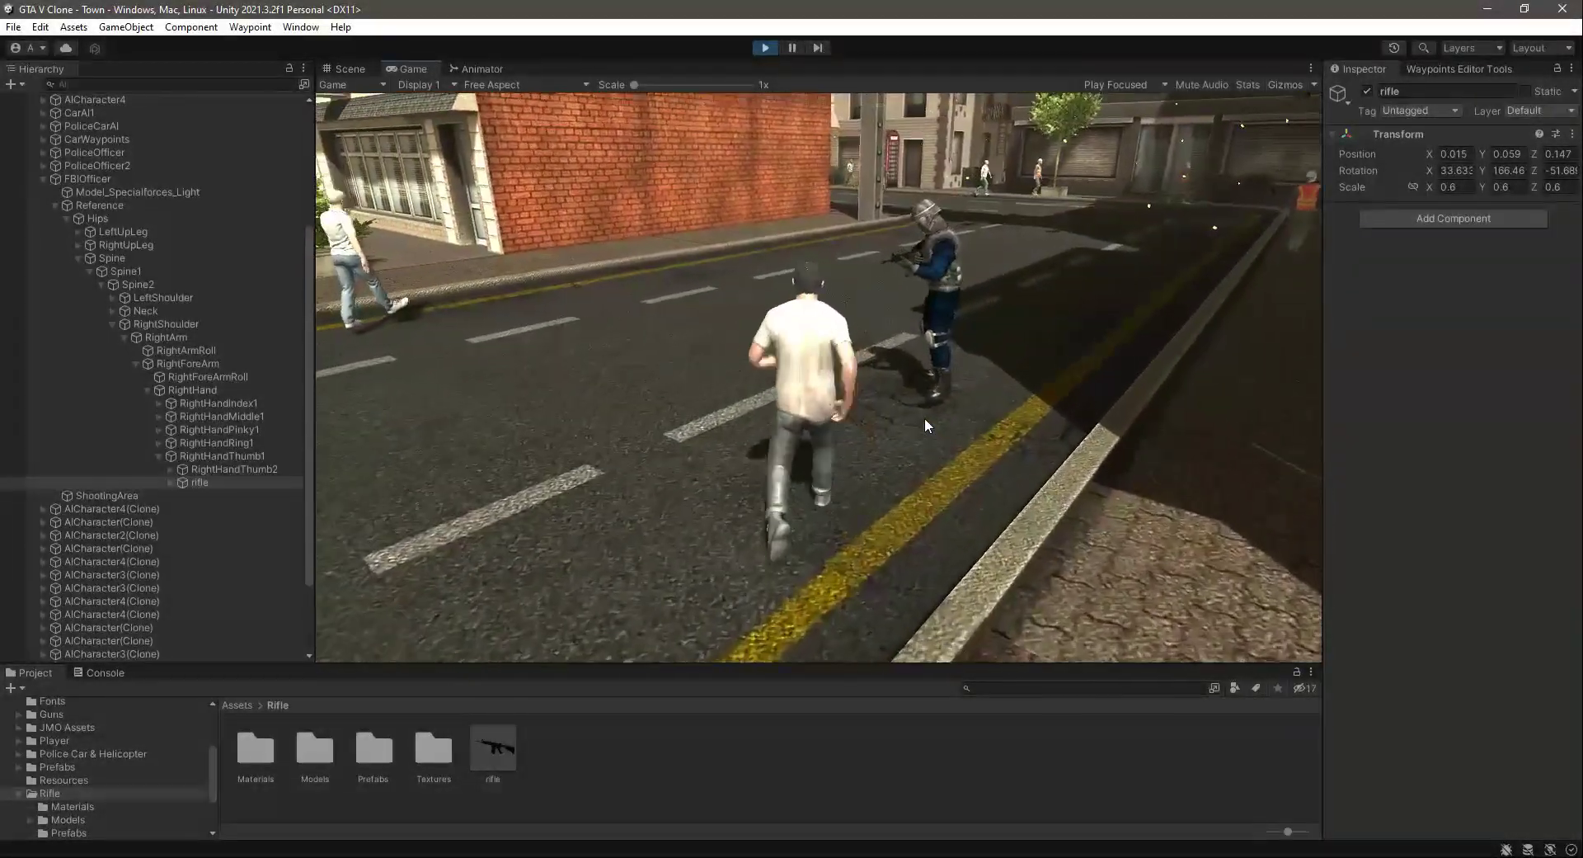
{"action": "key", "text": "w"}
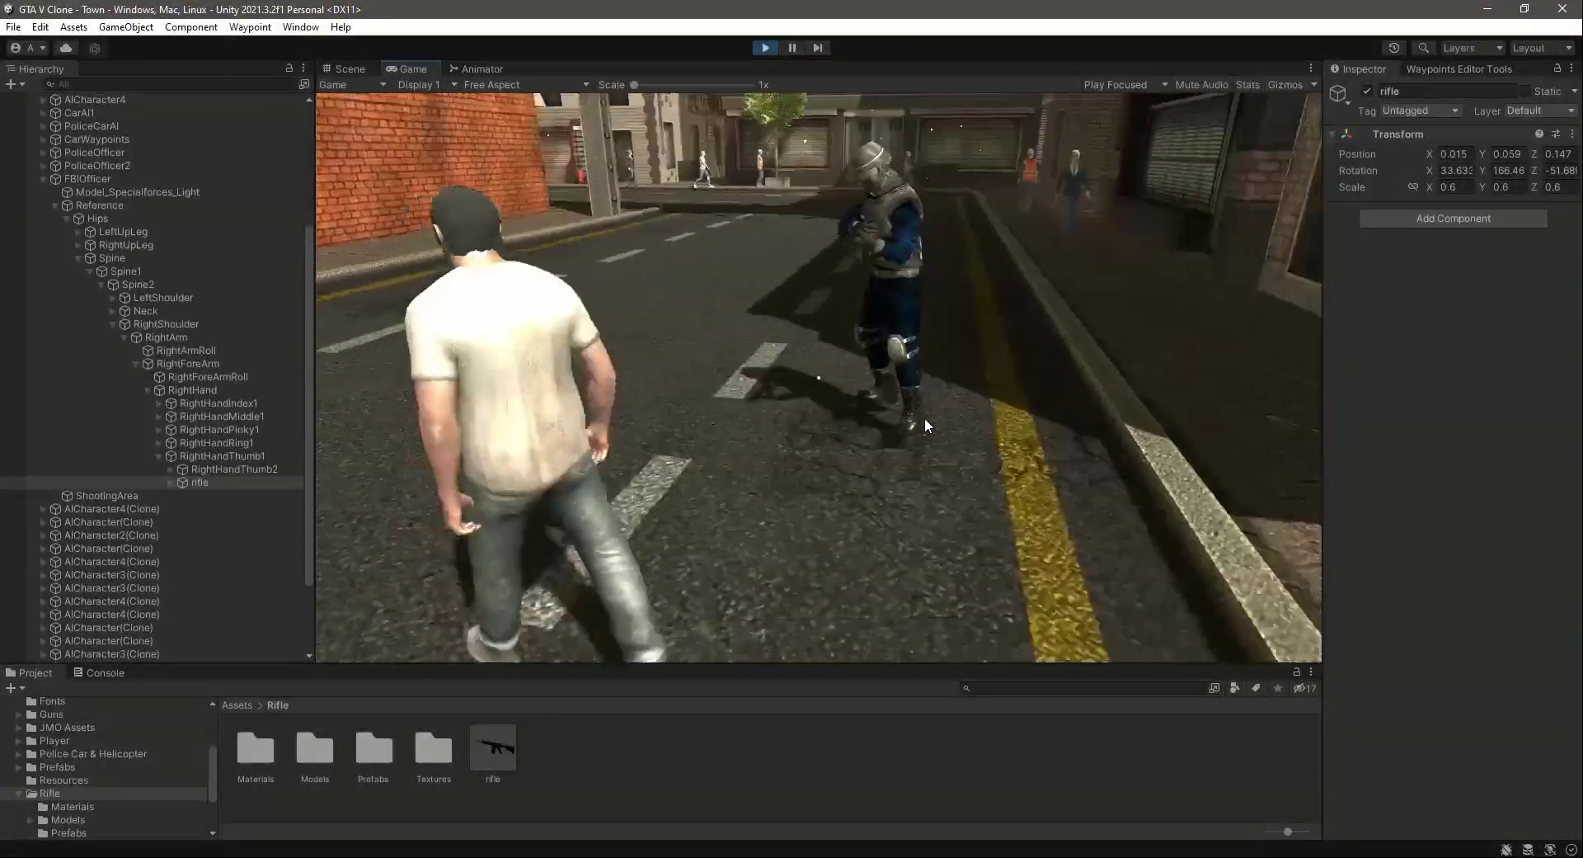
{"action": "right_click", "coordinate": [925, 419]}
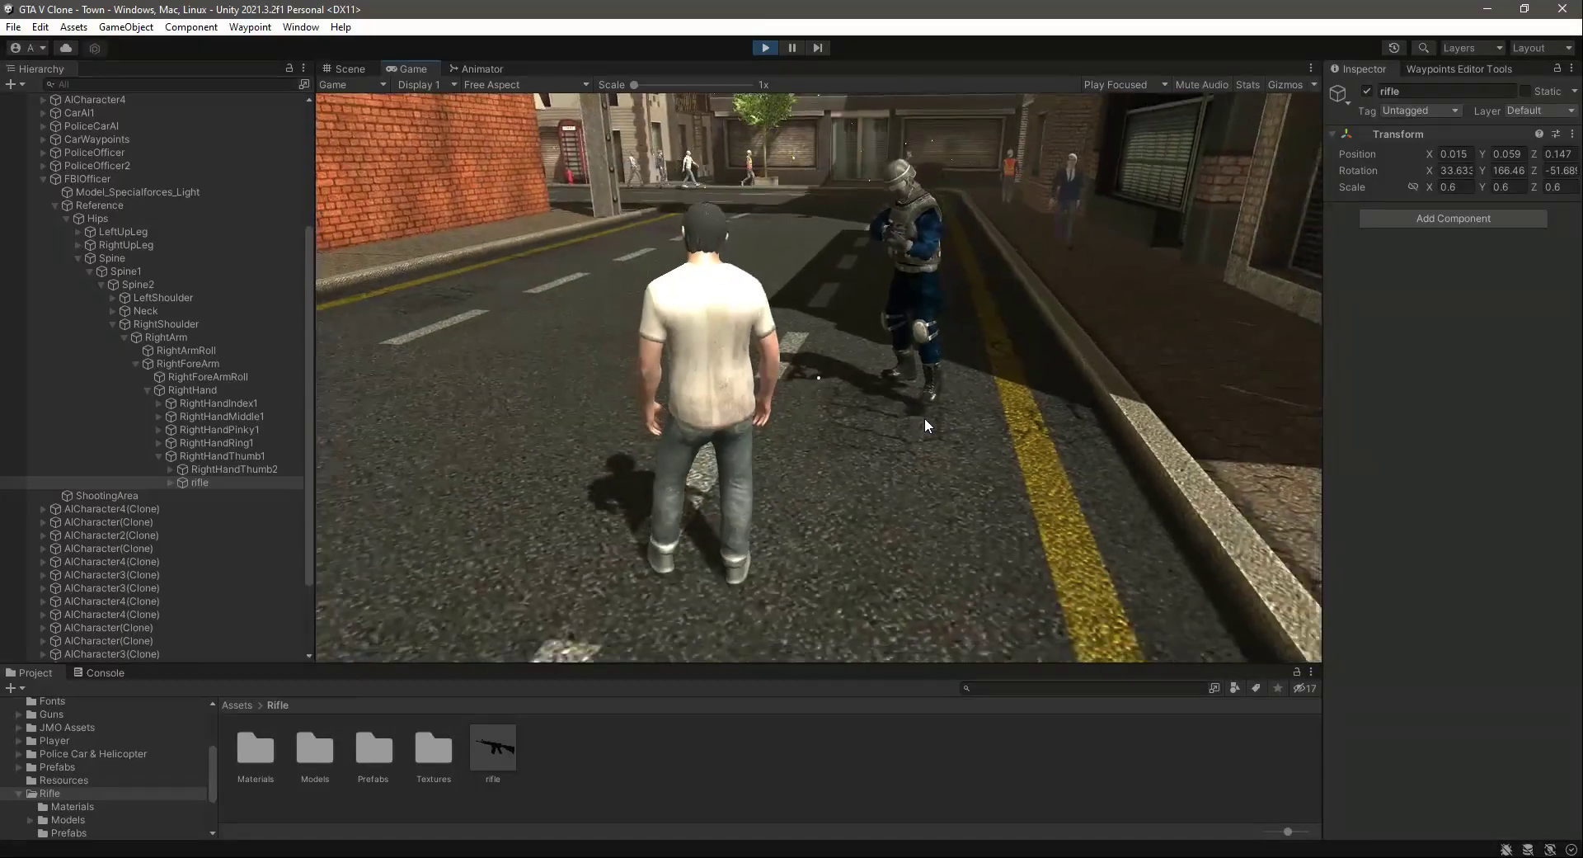
{"action": "key", "text": "w"}
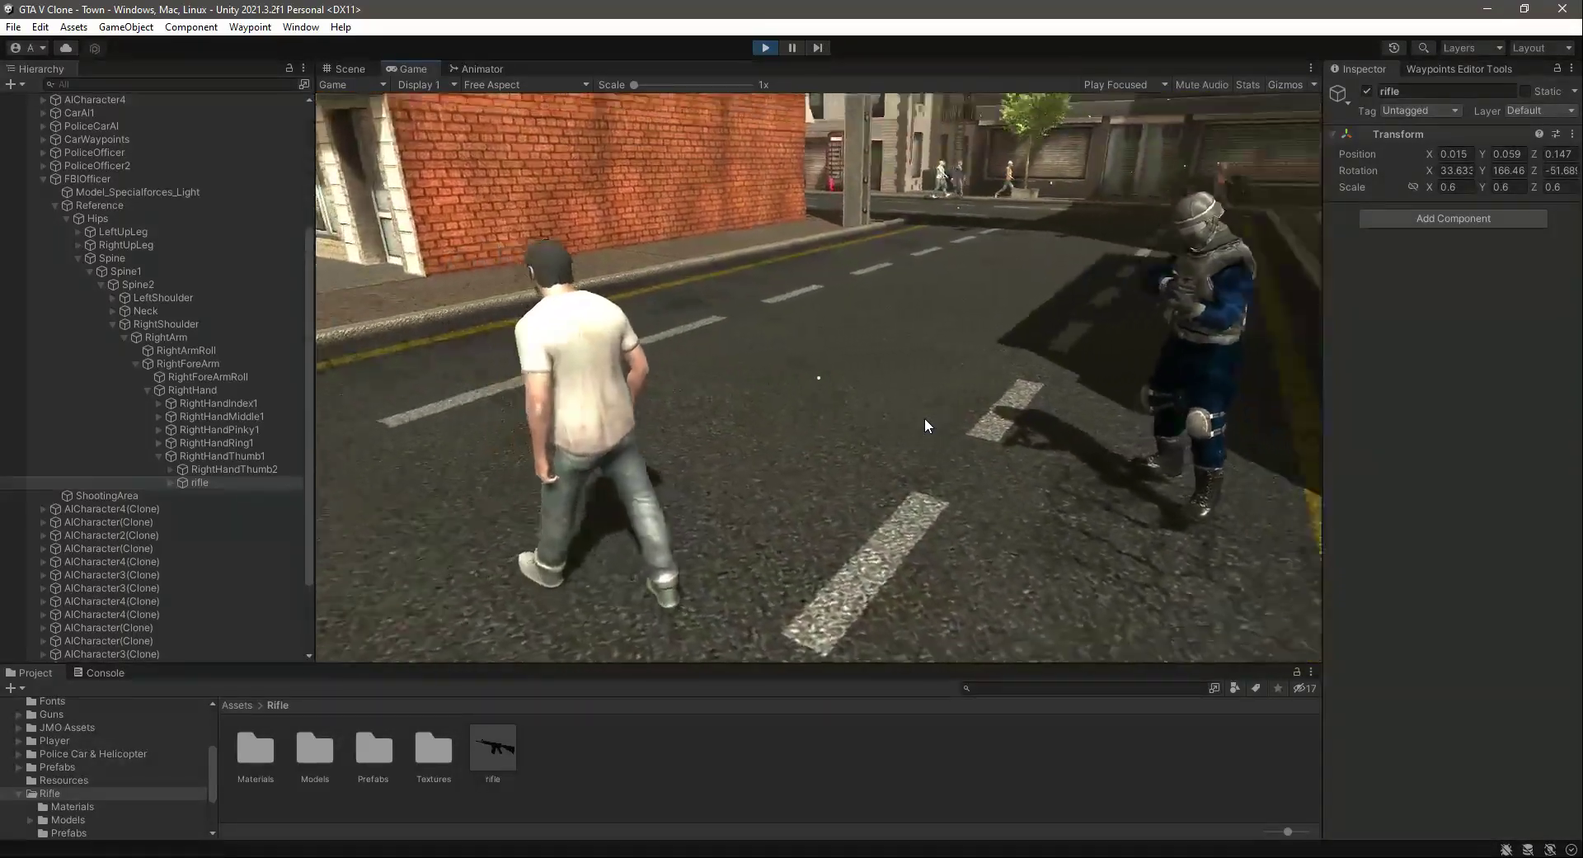
{"action": "key", "text": "w"}
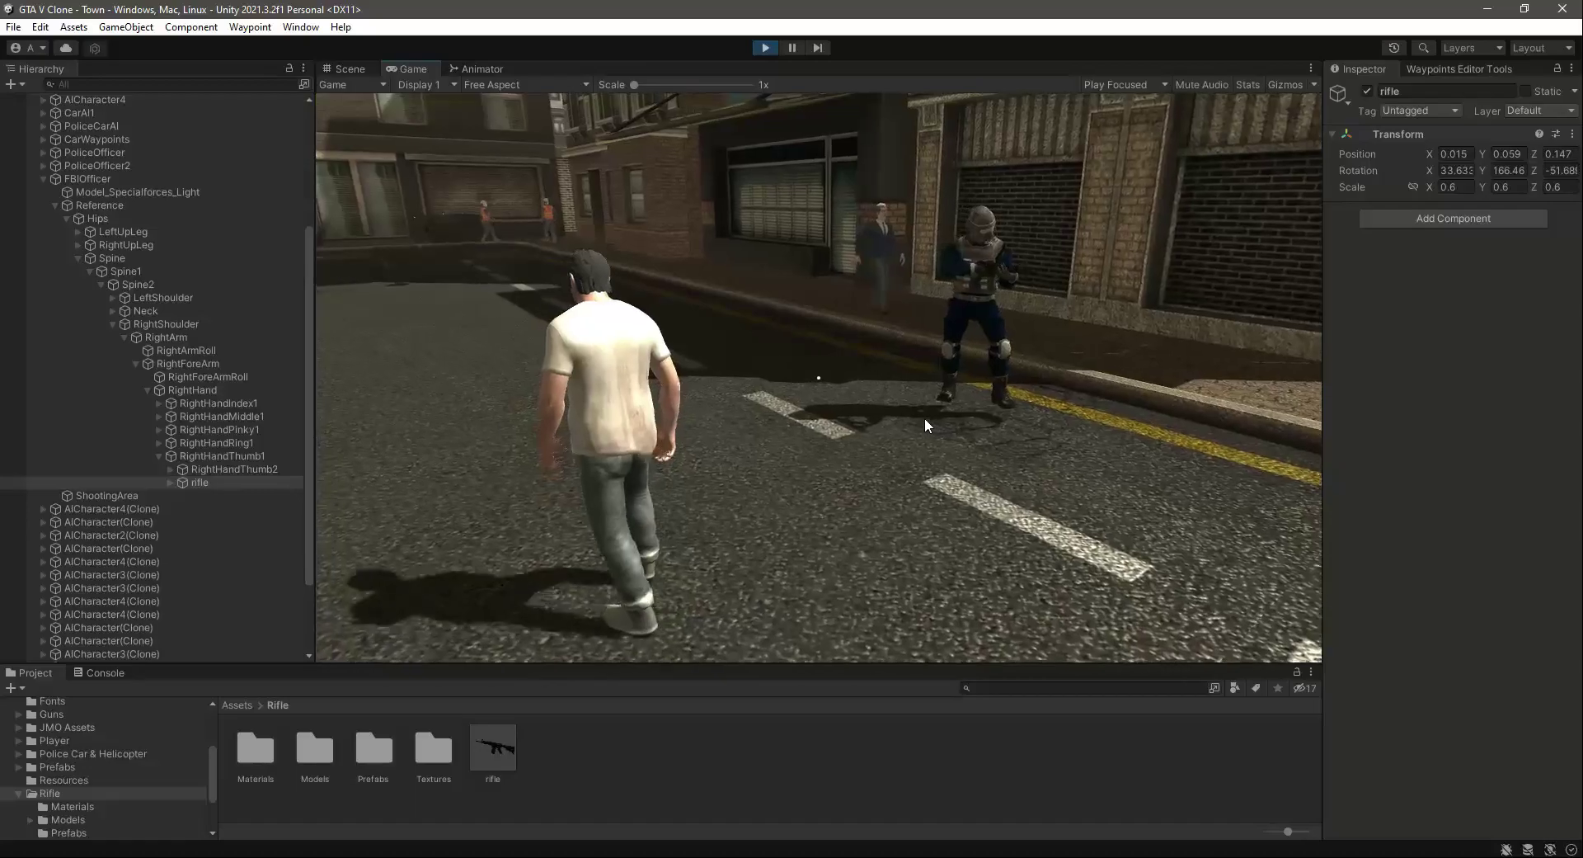
{"action": "key", "text": "shift+w"}
{"action": "key", "text": "shift+w"}
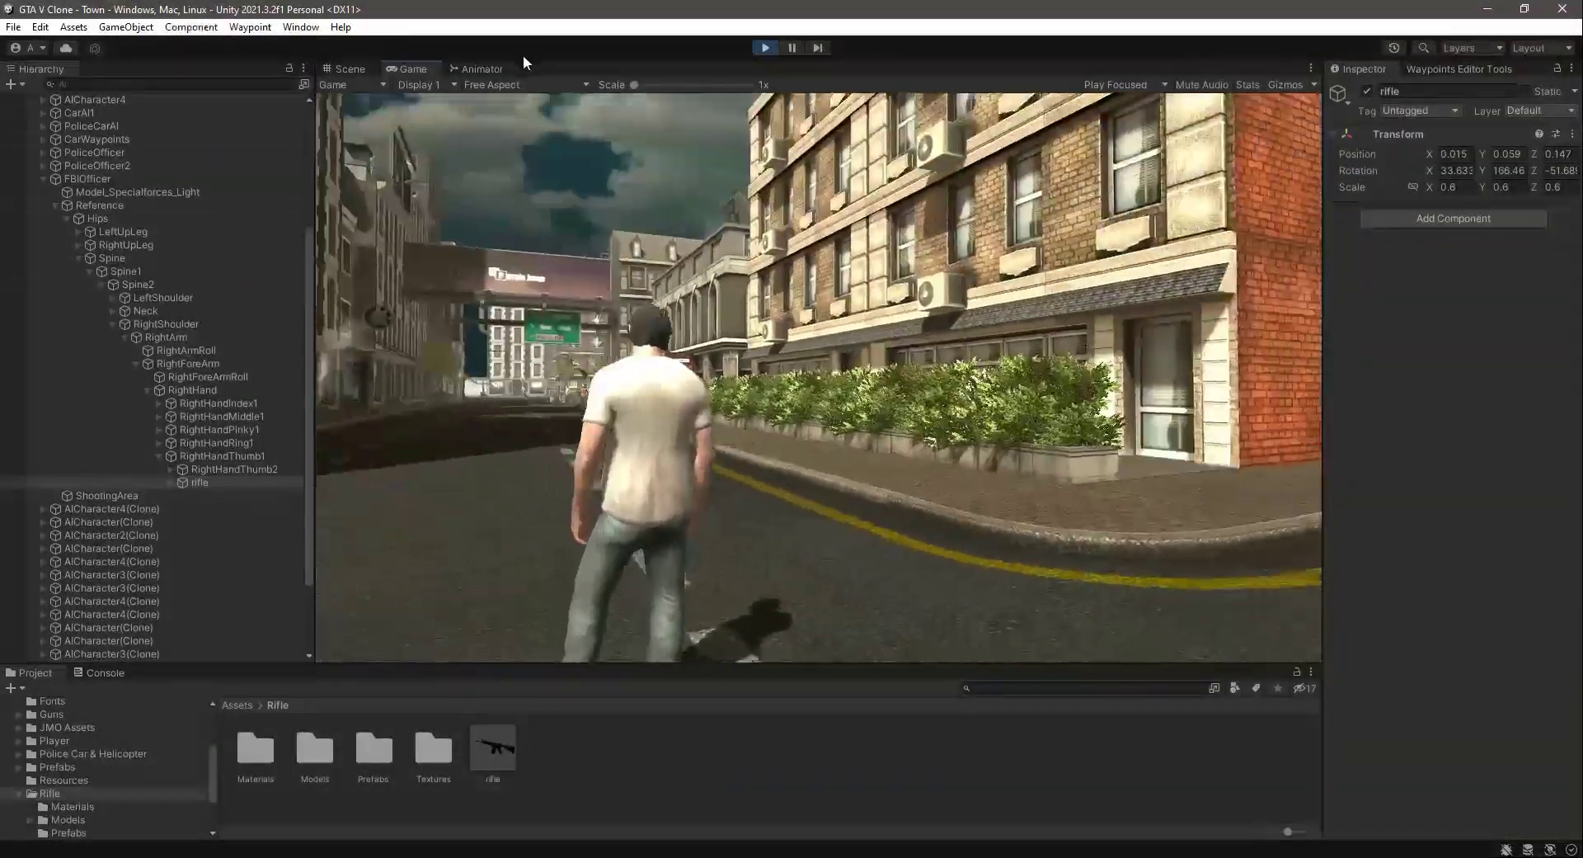
Step: Raise the rifle slightly in the Scene view to about X -0.011, Y 0.079, Z 0.127
{"action": "left_click", "coordinate": [345, 68]}
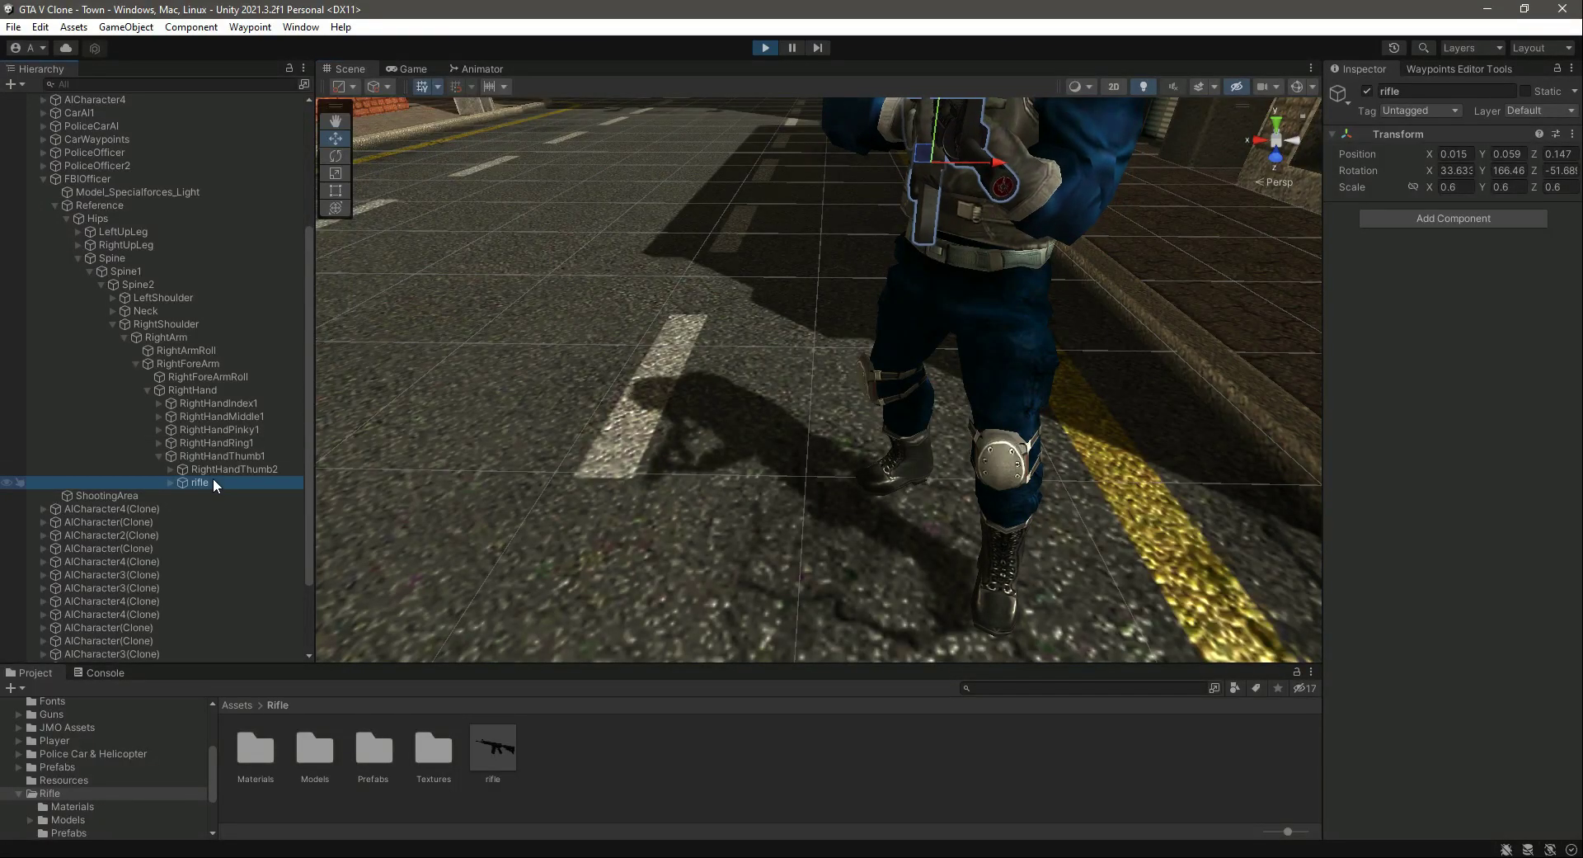
{"action": "right_click_drag", "start_coordinate": [904, 407], "coordinate": [1085, 341]}
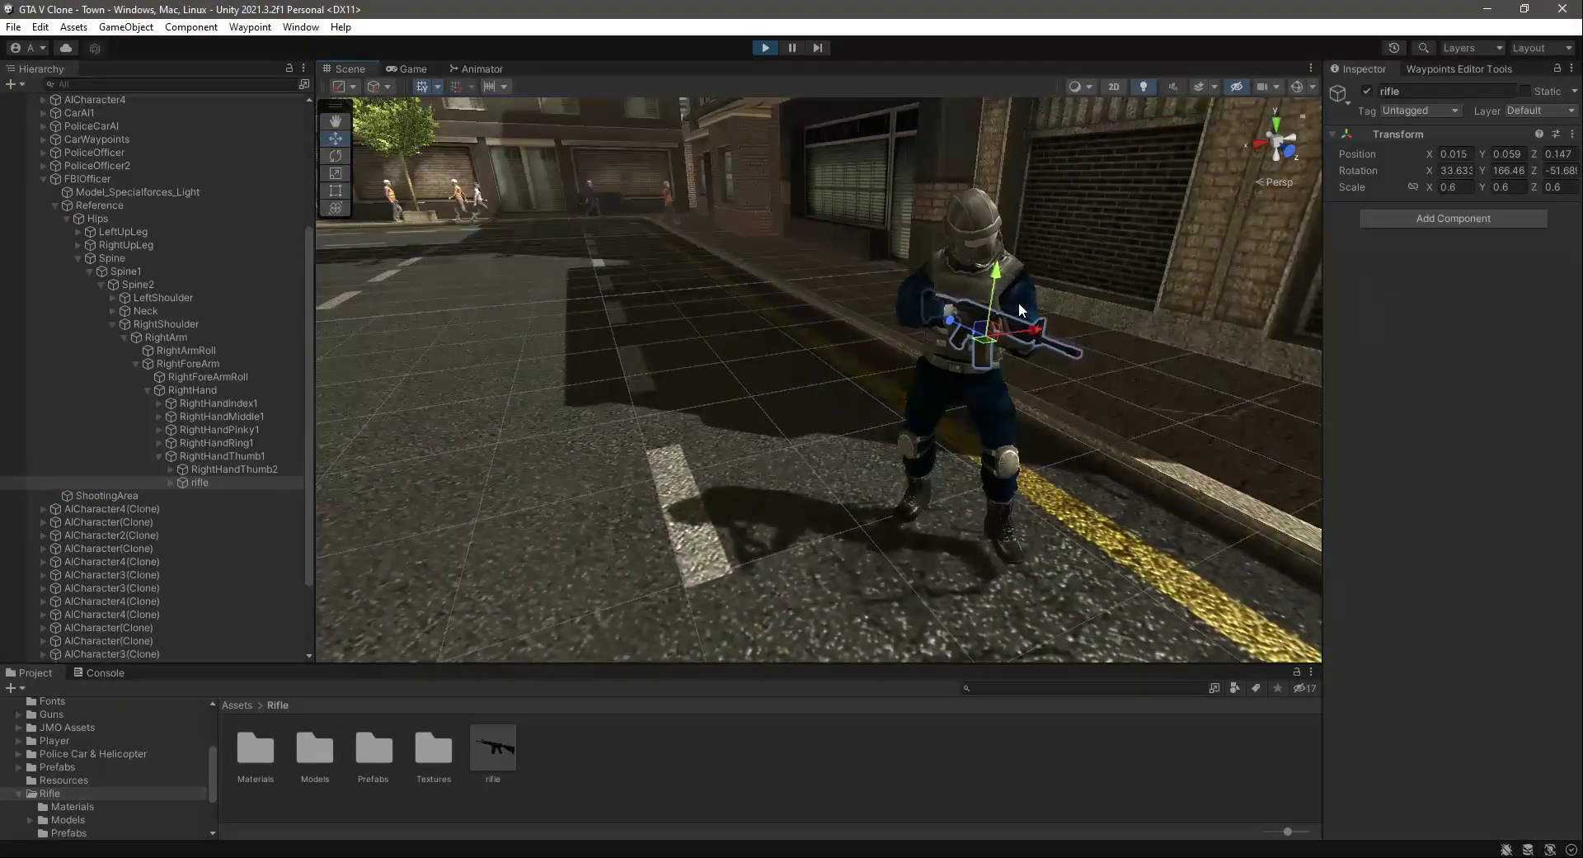
{"action": "left_click_drag", "start_coordinate": [1003, 274], "coordinate": [1006, 263]}
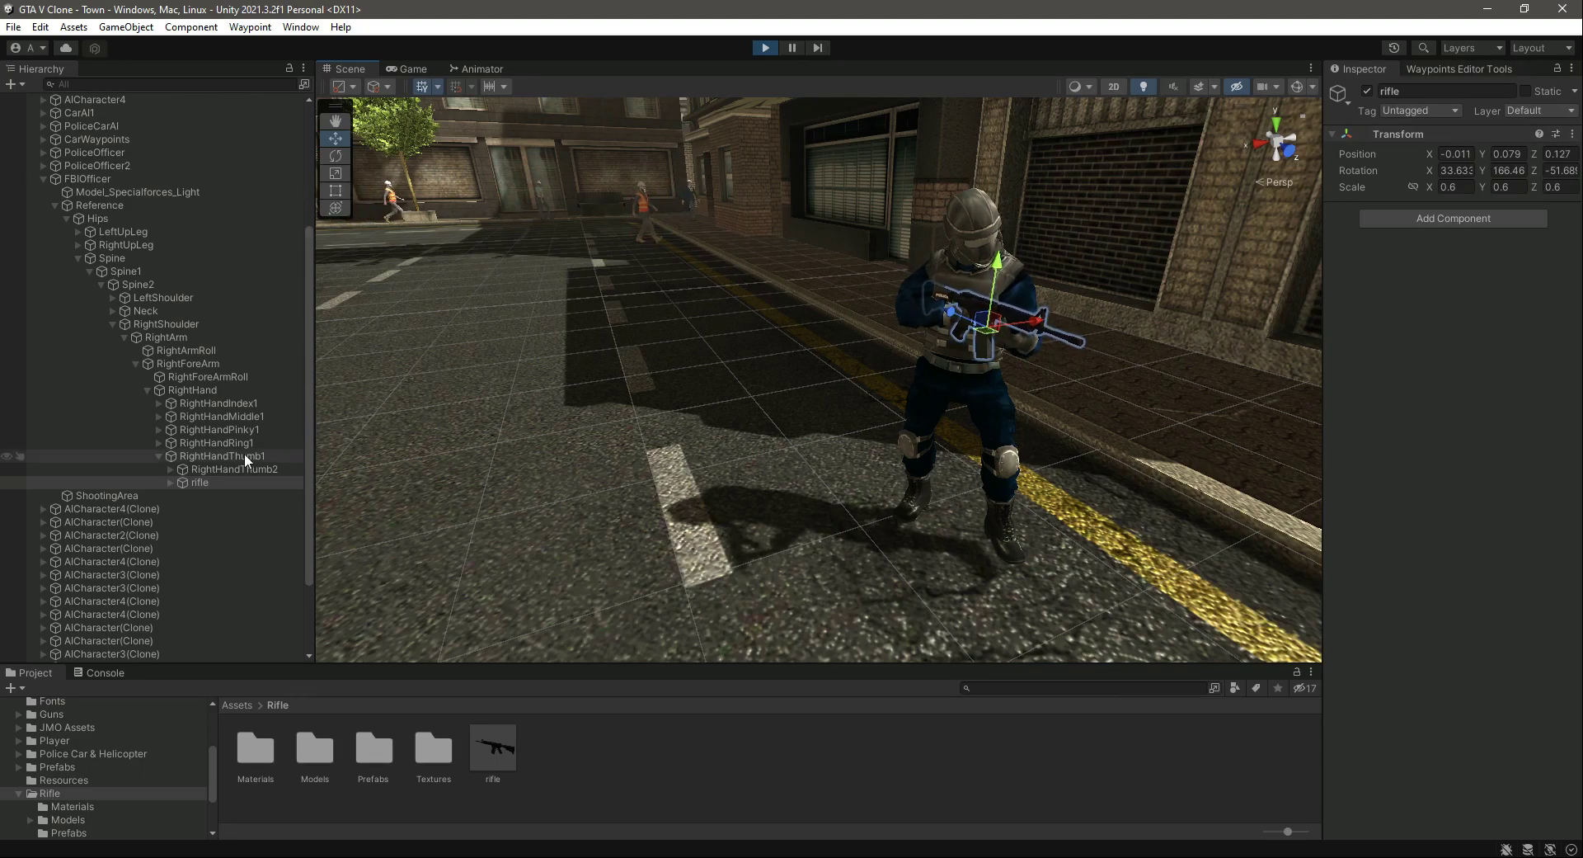
Step: Copy the rifle's Transform component and exit play mode
{"action": "left_click", "coordinate": [1563, 134]}
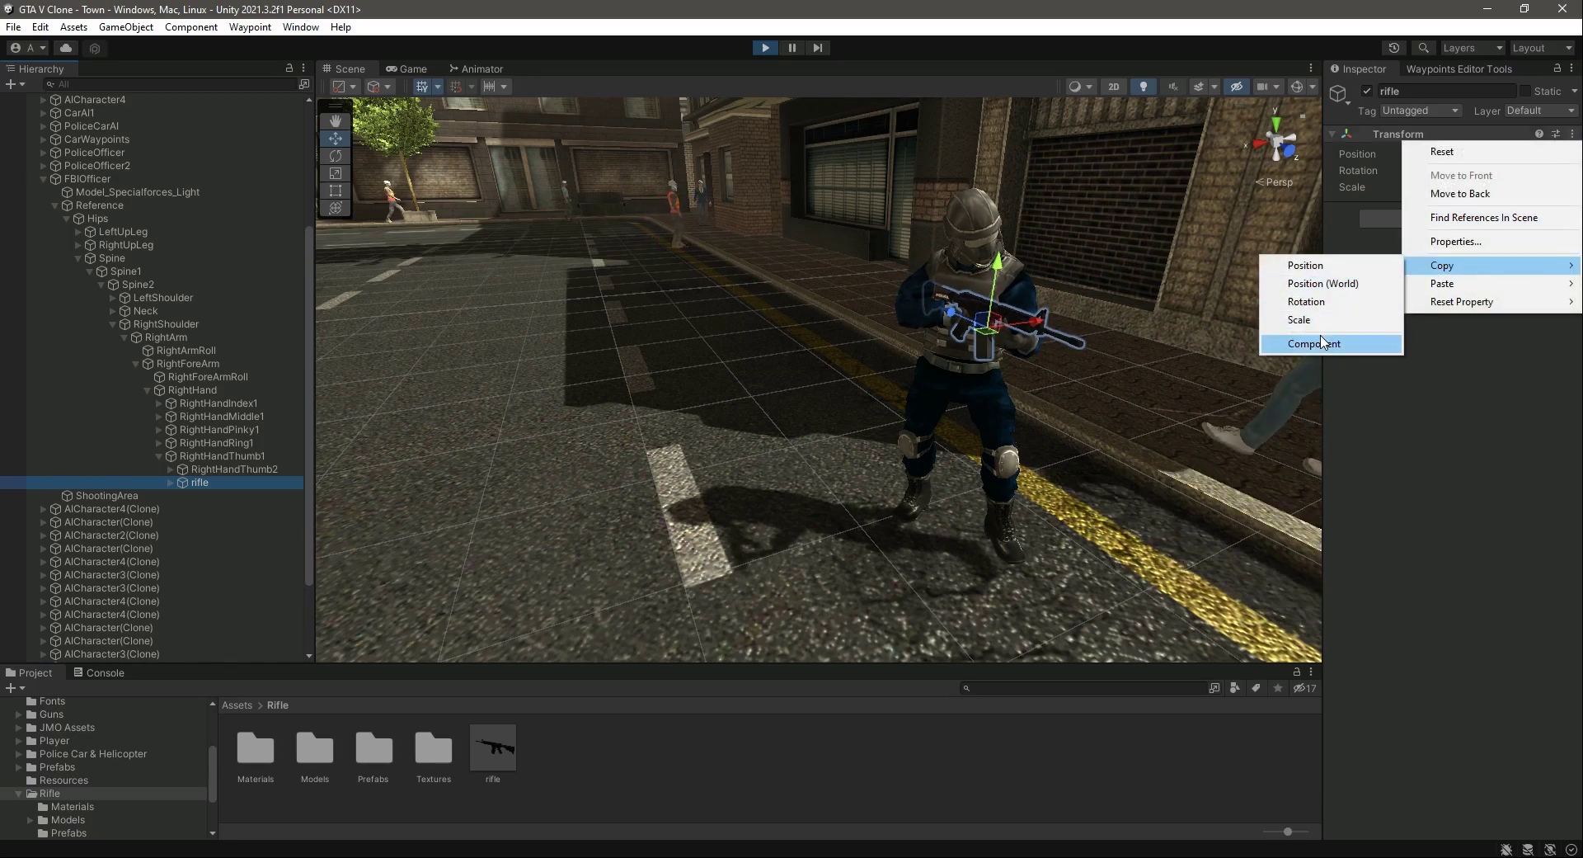
{"action": "left_click", "coordinate": [1320, 342]}
{"action": "left_click", "coordinate": [1572, 134]}
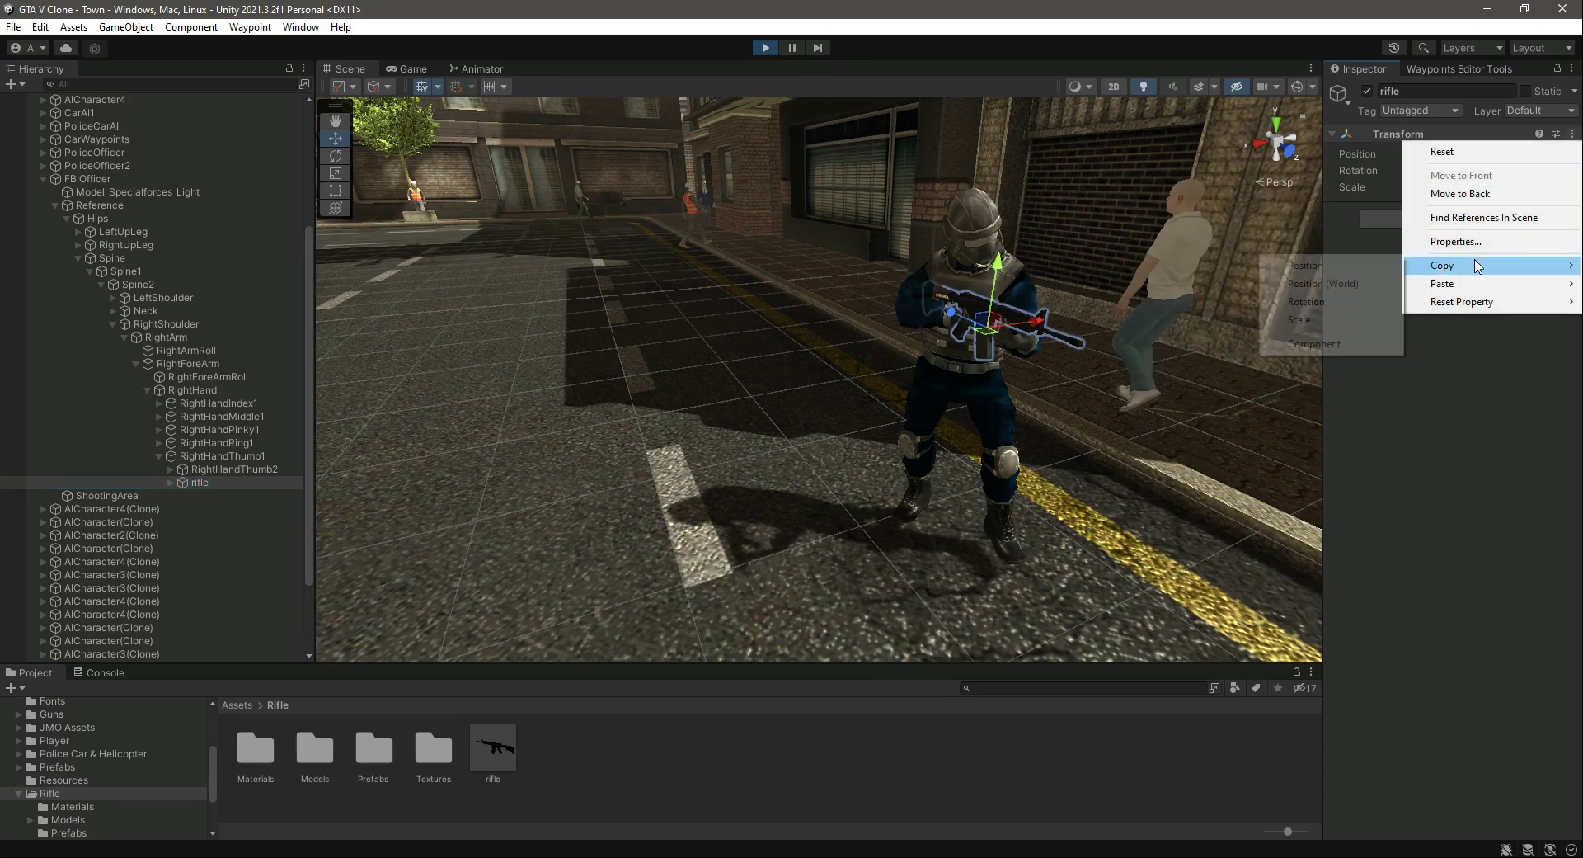
{"action": "left_click", "coordinate": [1319, 343]}
{"action": "left_click", "coordinate": [765, 47]}
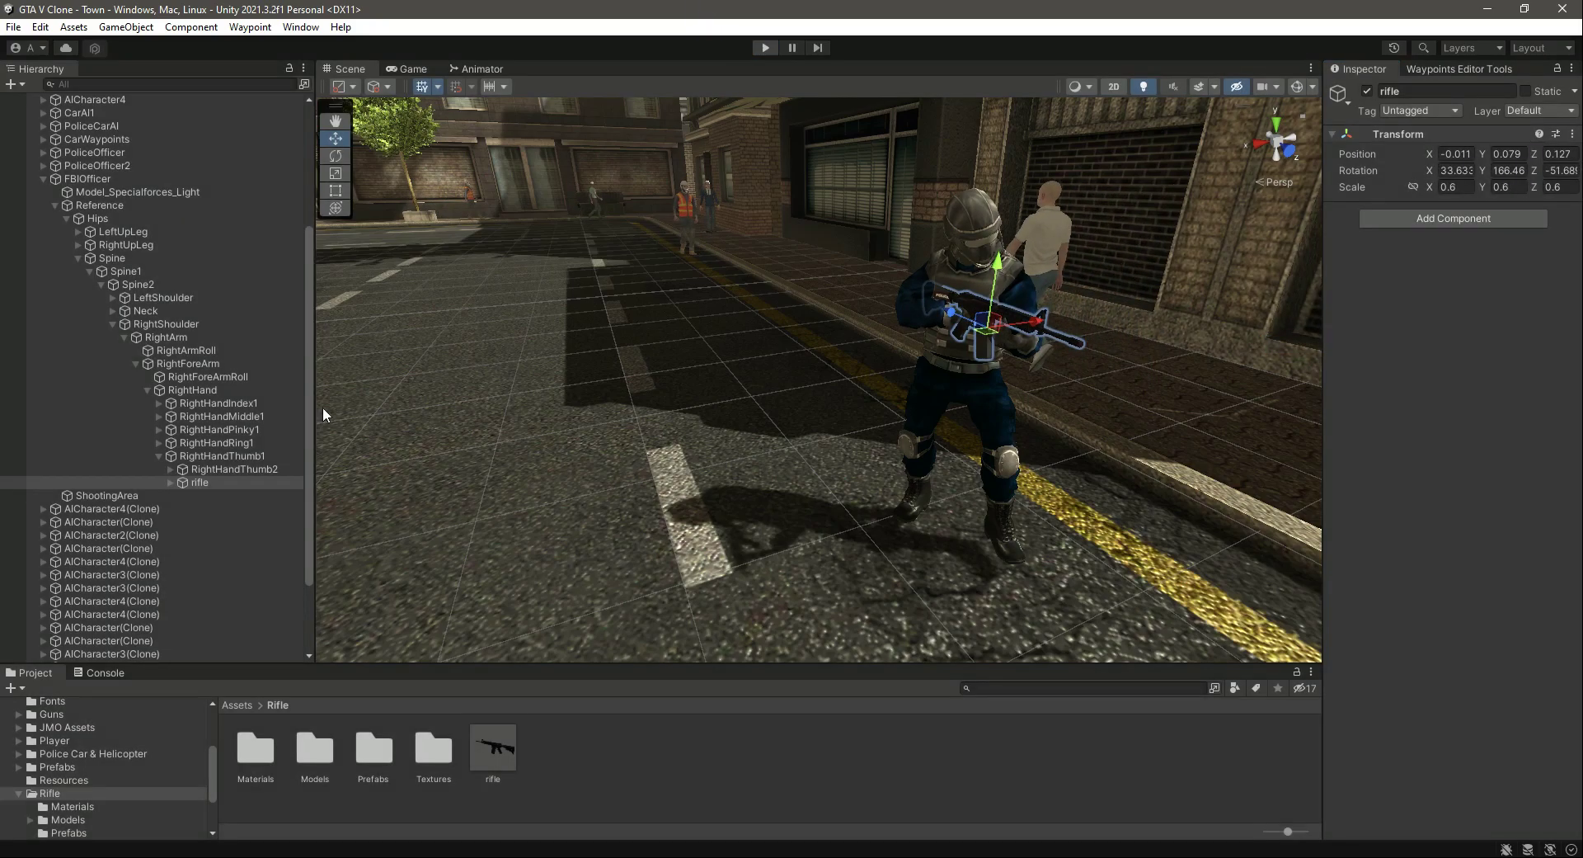
Step: Paste the copied Transform values onto the rifle under FBIOfficer's RightHandThumb1 outside play mode
{"action": "left_click", "coordinate": [210, 630]}
{"action": "left_click", "coordinate": [206, 642]}
{"action": "left_click", "coordinate": [1572, 134]}
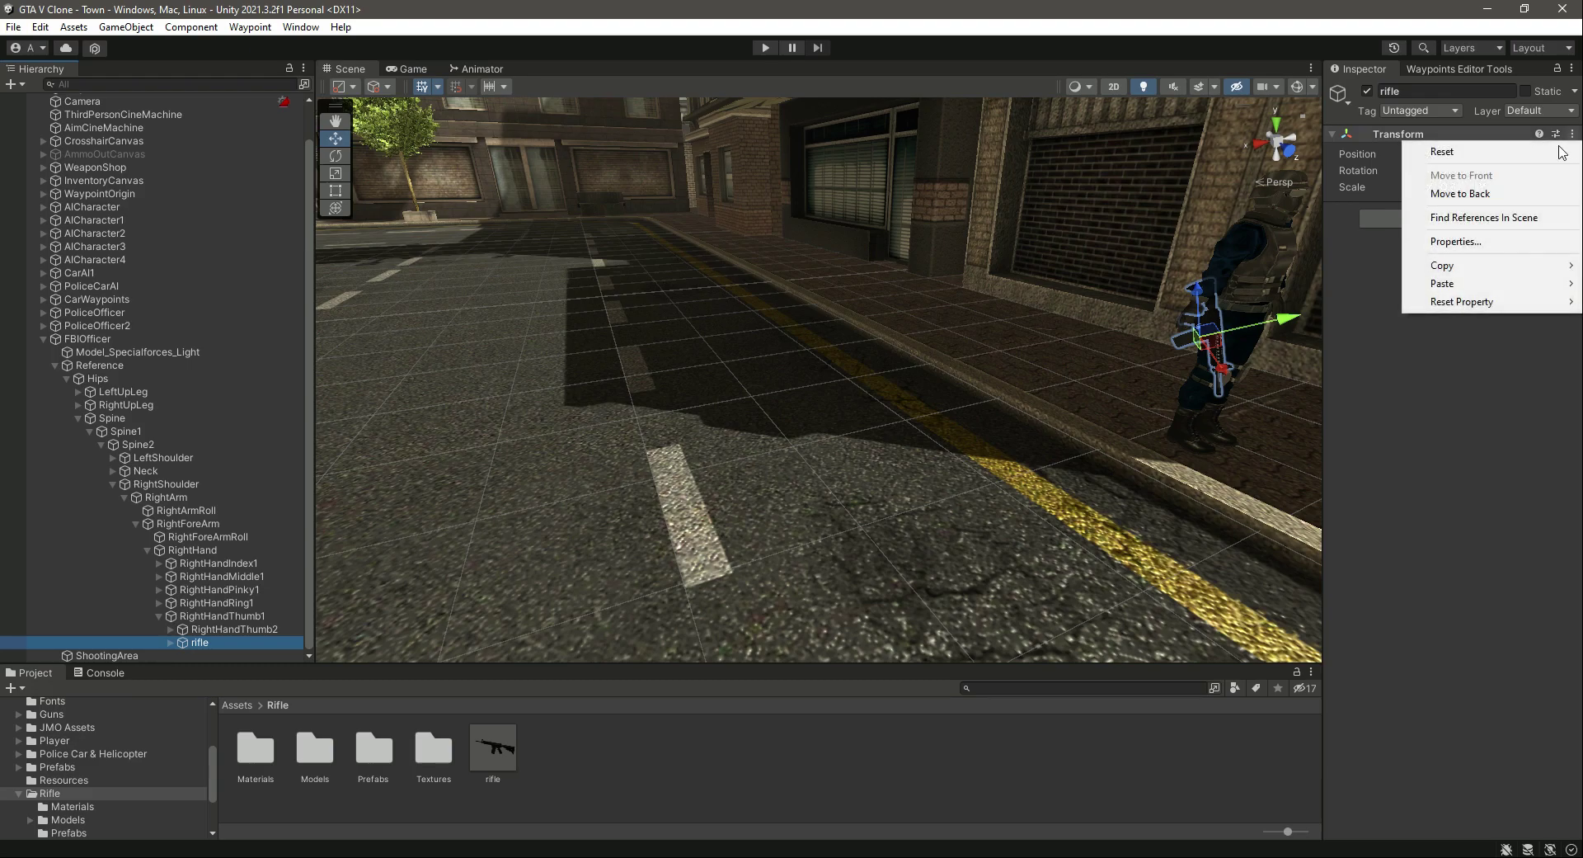
{"action": "left_click", "coordinate": [1316, 379]}
{"action": "right_click_drag", "start_coordinate": [1220, 396], "coordinate": [1104, 403]}
{"action": "key", "text": "d"}
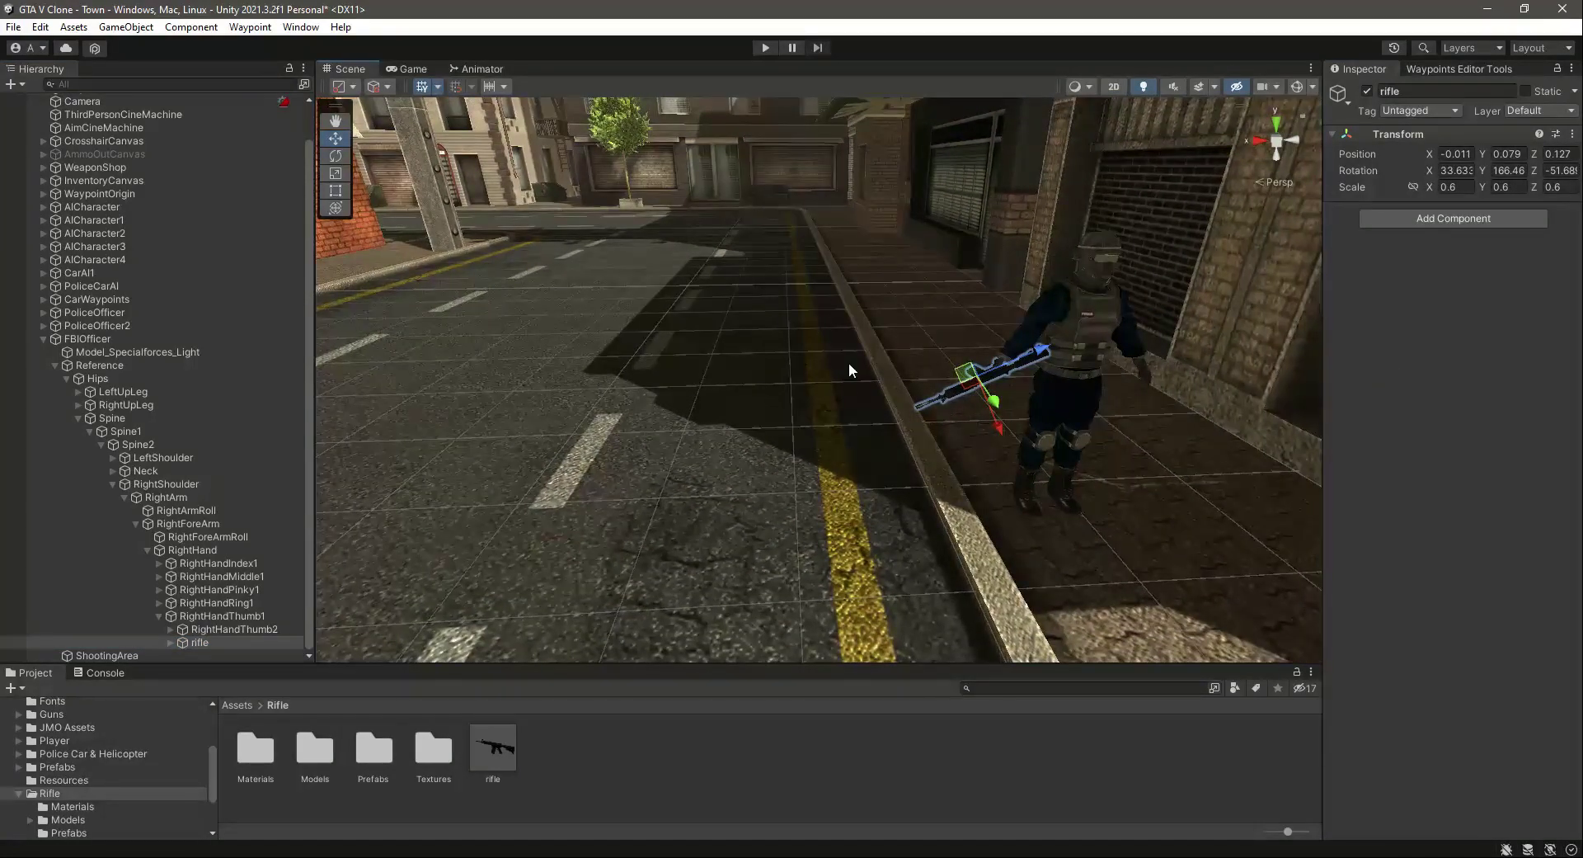
Step: Collapse the FBIOfficer object and its expanded bone hierarchy
{"action": "left_click", "coordinate": [137, 523]}
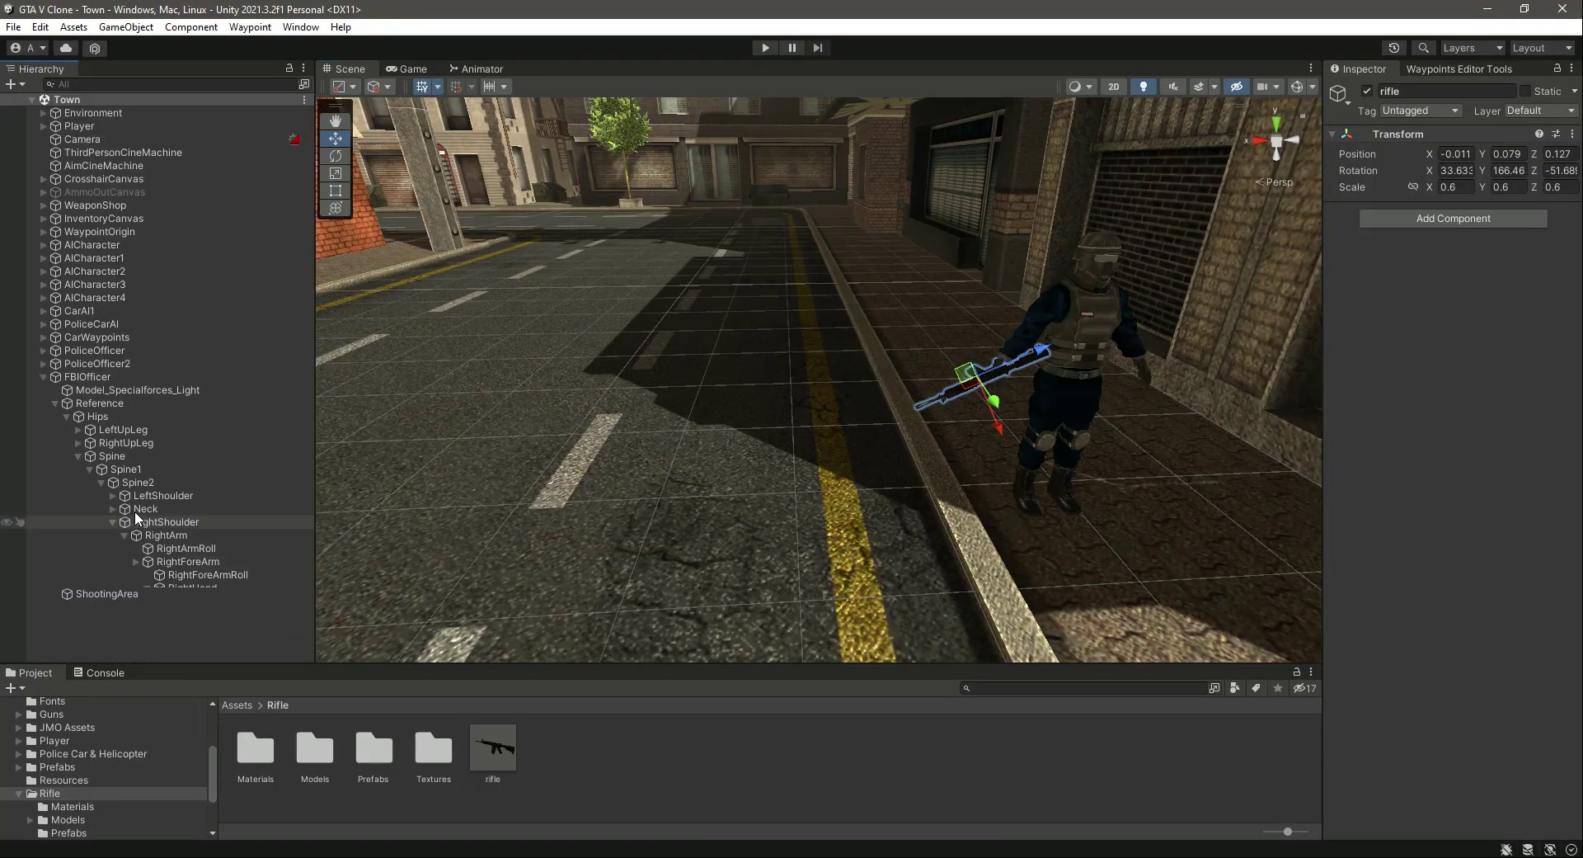
{"action": "left_click", "coordinate": [113, 522]}
{"action": "left_click", "coordinate": [76, 453]}
{"action": "left_click", "coordinate": [65, 416]}
{"action": "left_click", "coordinate": [53, 403]}
{"action": "left_click", "coordinate": [41, 377]}
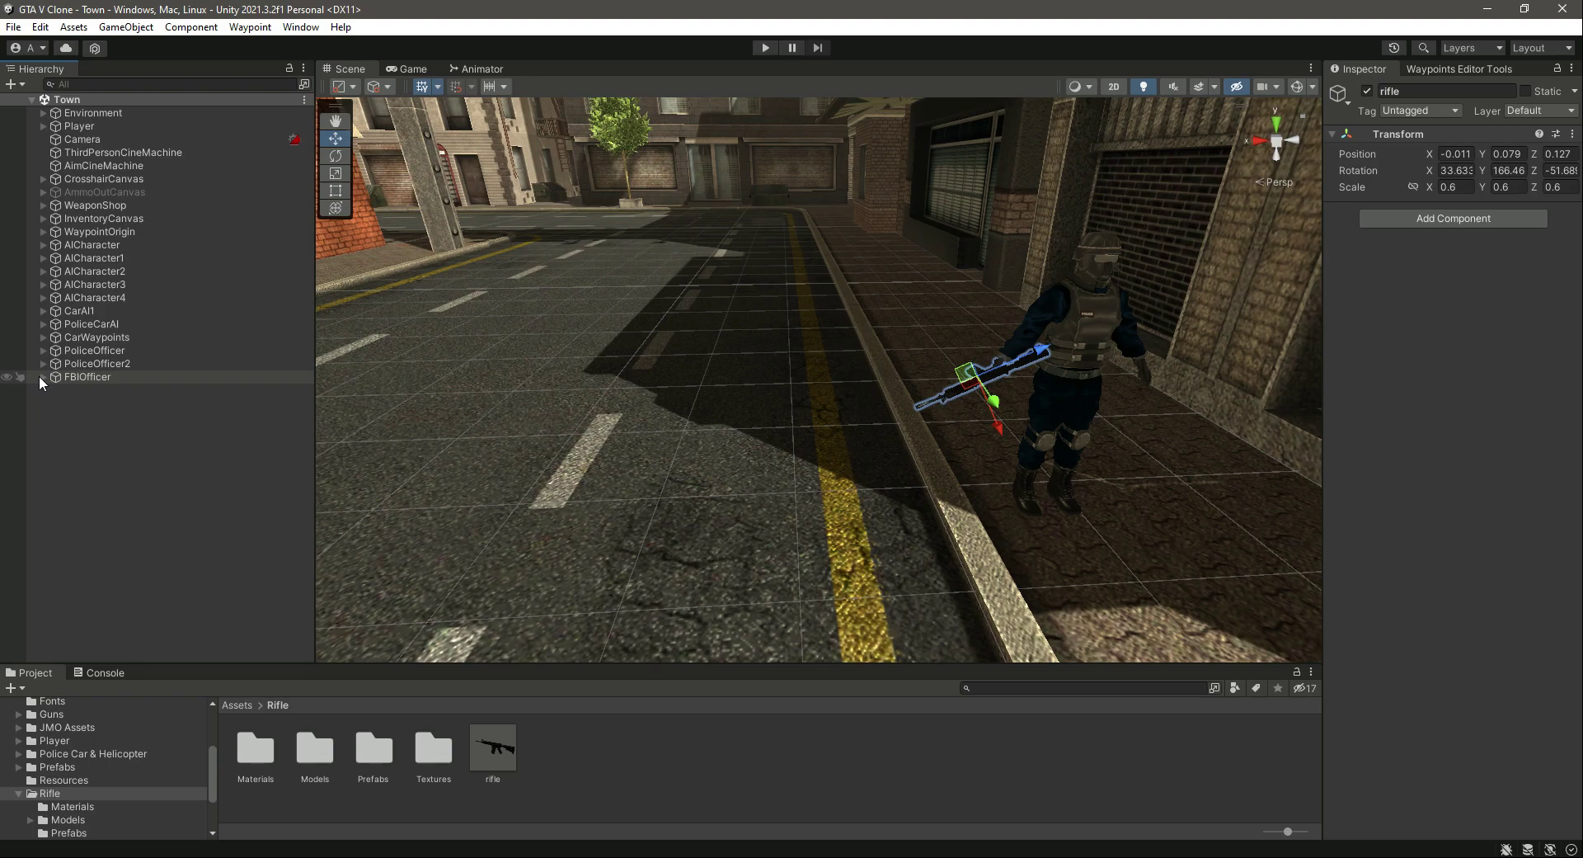
Step: Enable the Police Officer 2 and Police 2 Waypoint Navigator scripts on PoliceOfficer2
{"action": "left_click", "coordinate": [92, 364]}
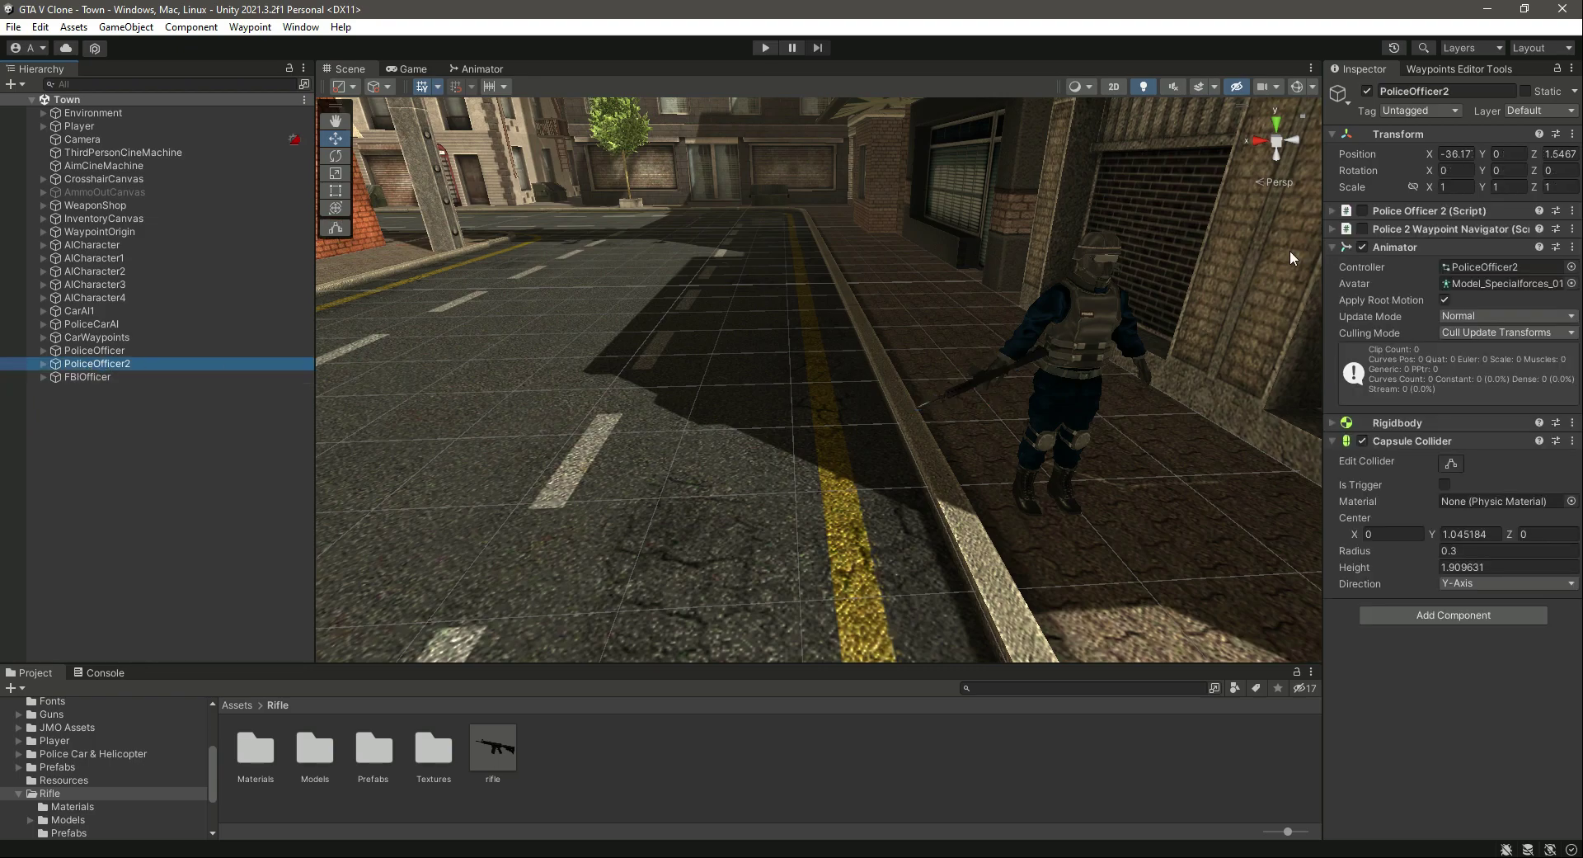
{"action": "left_click", "coordinate": [1362, 210]}
{"action": "left_click", "coordinate": [1362, 229]}
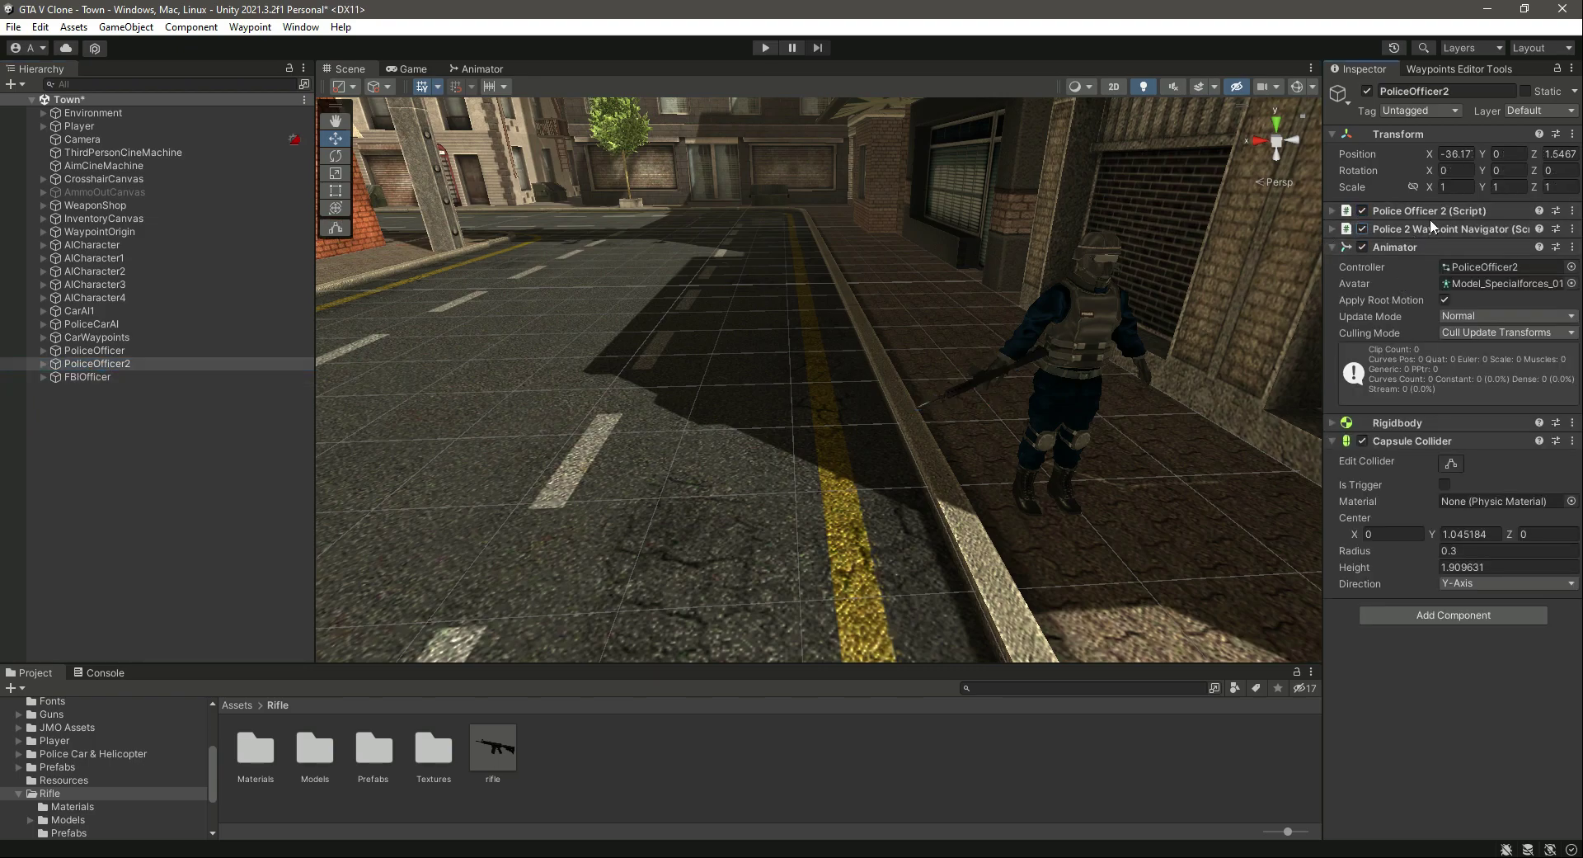
Step: Delete the ShootPrimaryAssaultRifle 0 state from PoliceOfficer2's animator controller
{"action": "left_click", "coordinate": [479, 69]}
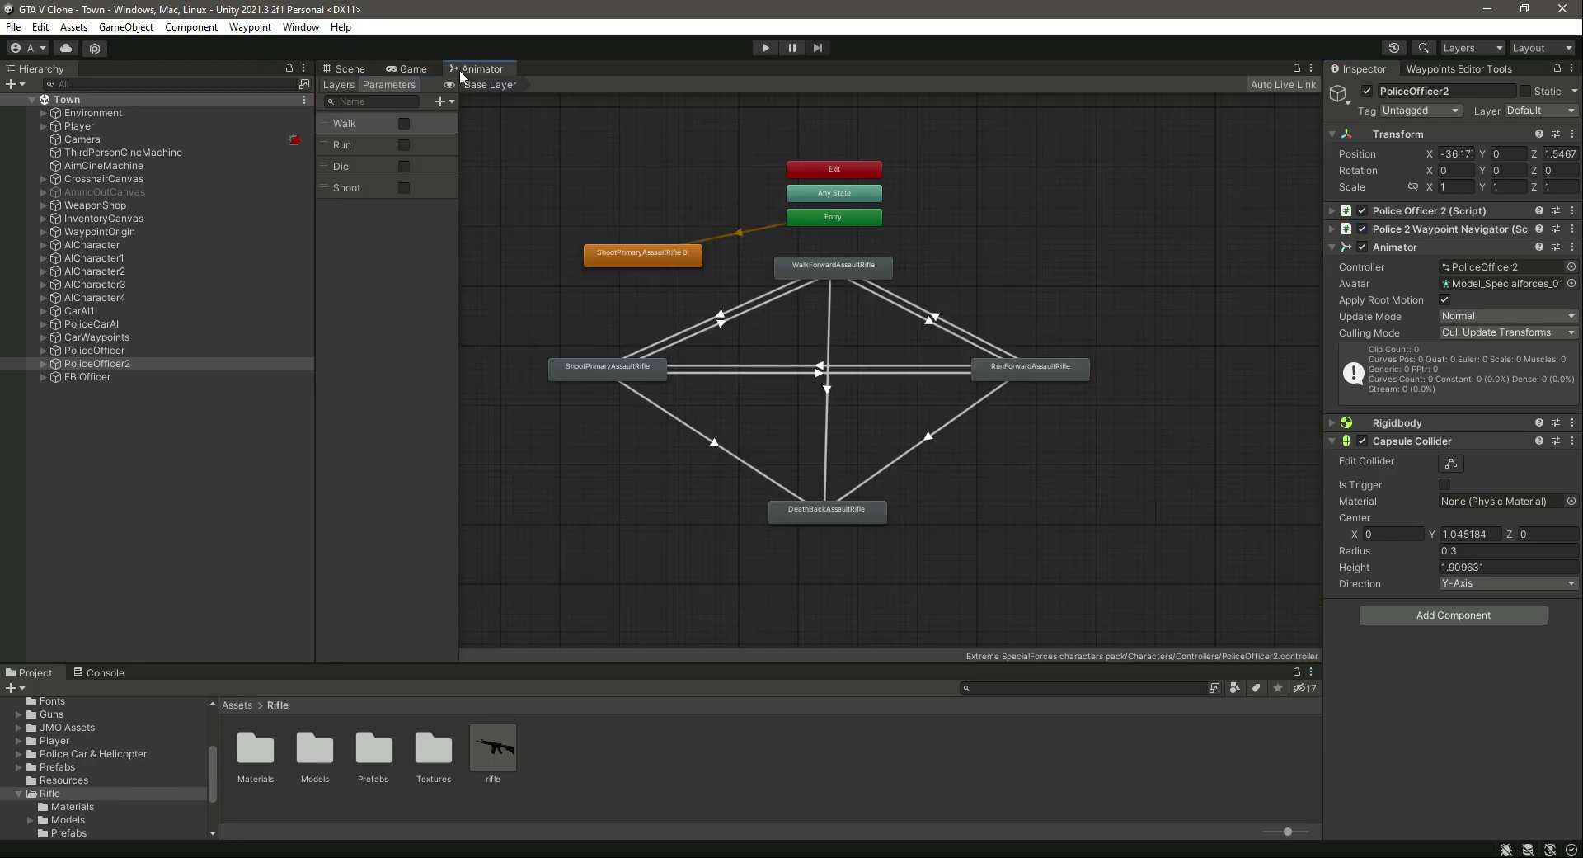
{"action": "left_click", "coordinate": [622, 259]}
{"action": "key", "text": "Delete"}
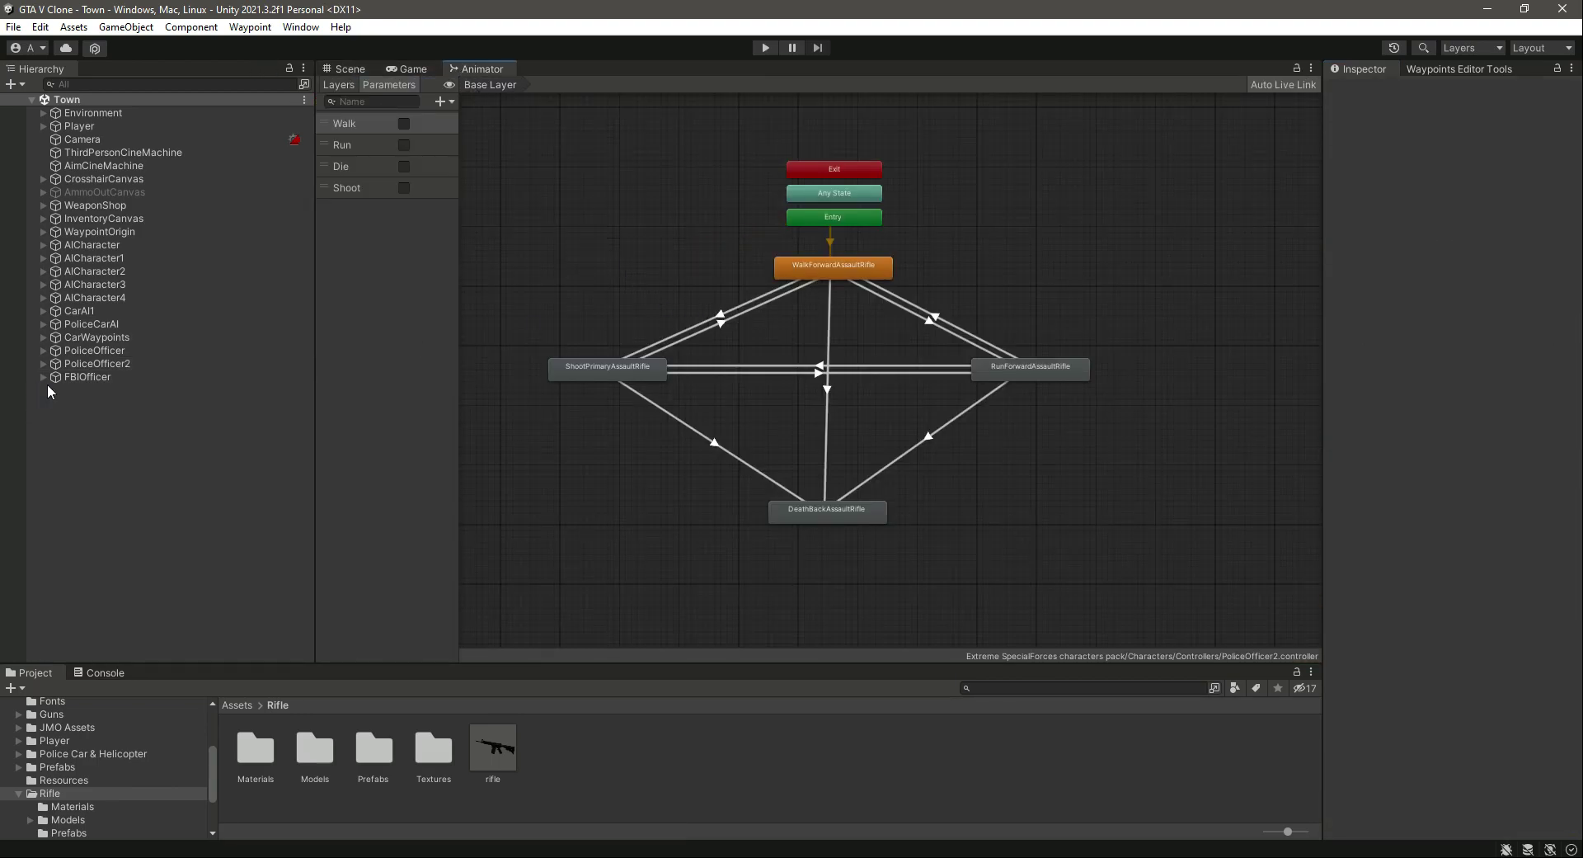
Step: Delete the ShootPrimaryAssaultRifle 0 state from FBIOfficer's animator controller
{"action": "left_click", "coordinate": [97, 377]}
{"action": "left_click", "coordinate": [604, 276]}
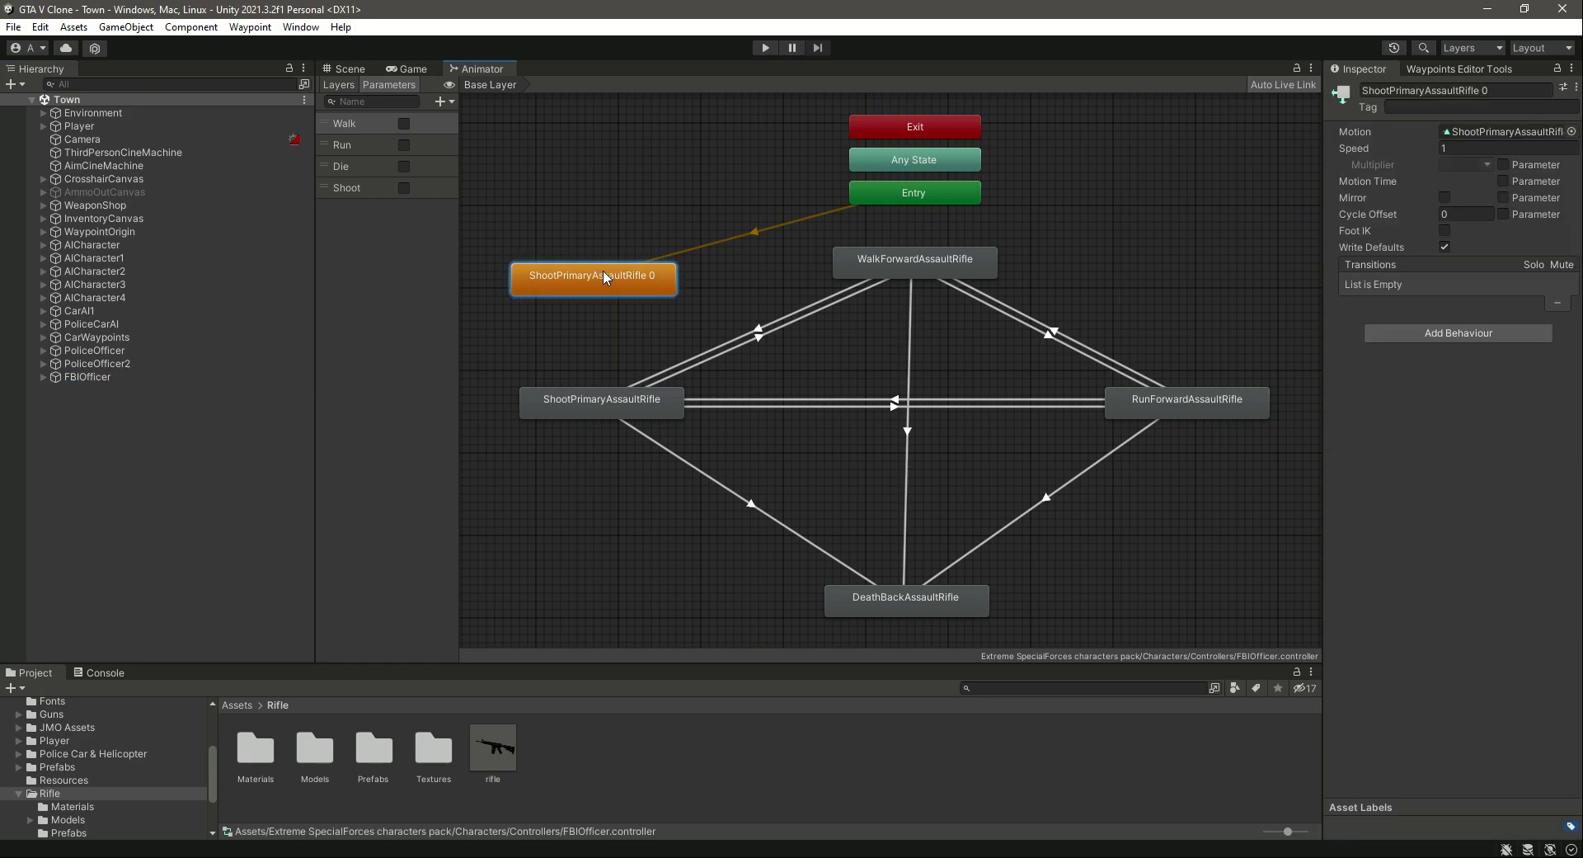
{"action": "key", "text": "Delete"}
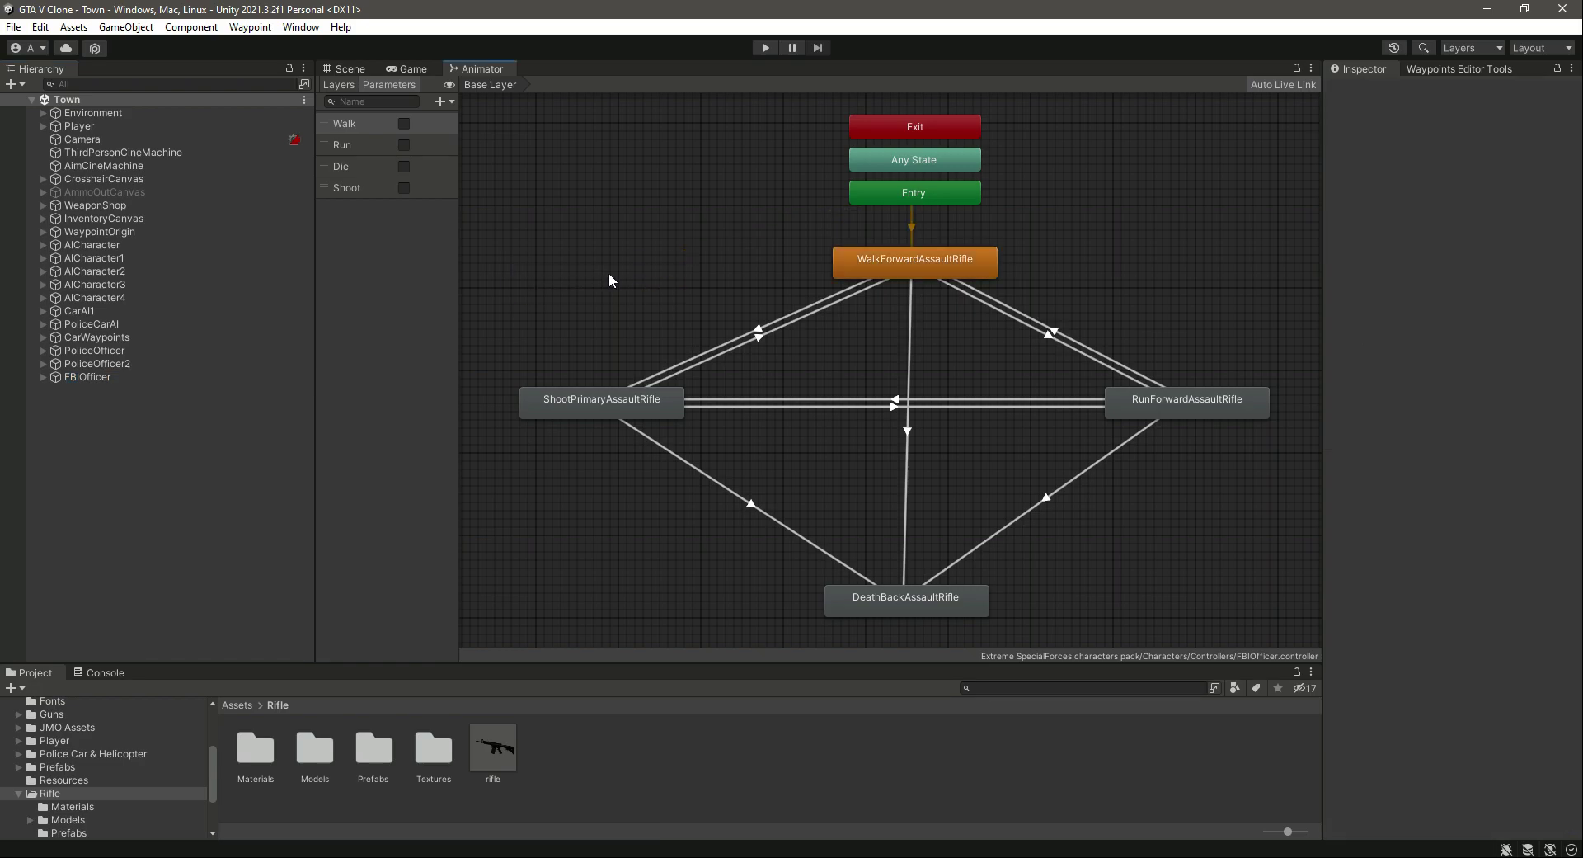
Step: Enable the FBI Officer and FBI Waypoint Navigator scripts on FBIOfficer
{"action": "left_click", "coordinate": [323, 67]}
{"action": "left_click", "coordinate": [200, 381]}
{"action": "left_click", "coordinate": [1363, 212]}
{"action": "left_click", "coordinate": [1363, 229]}
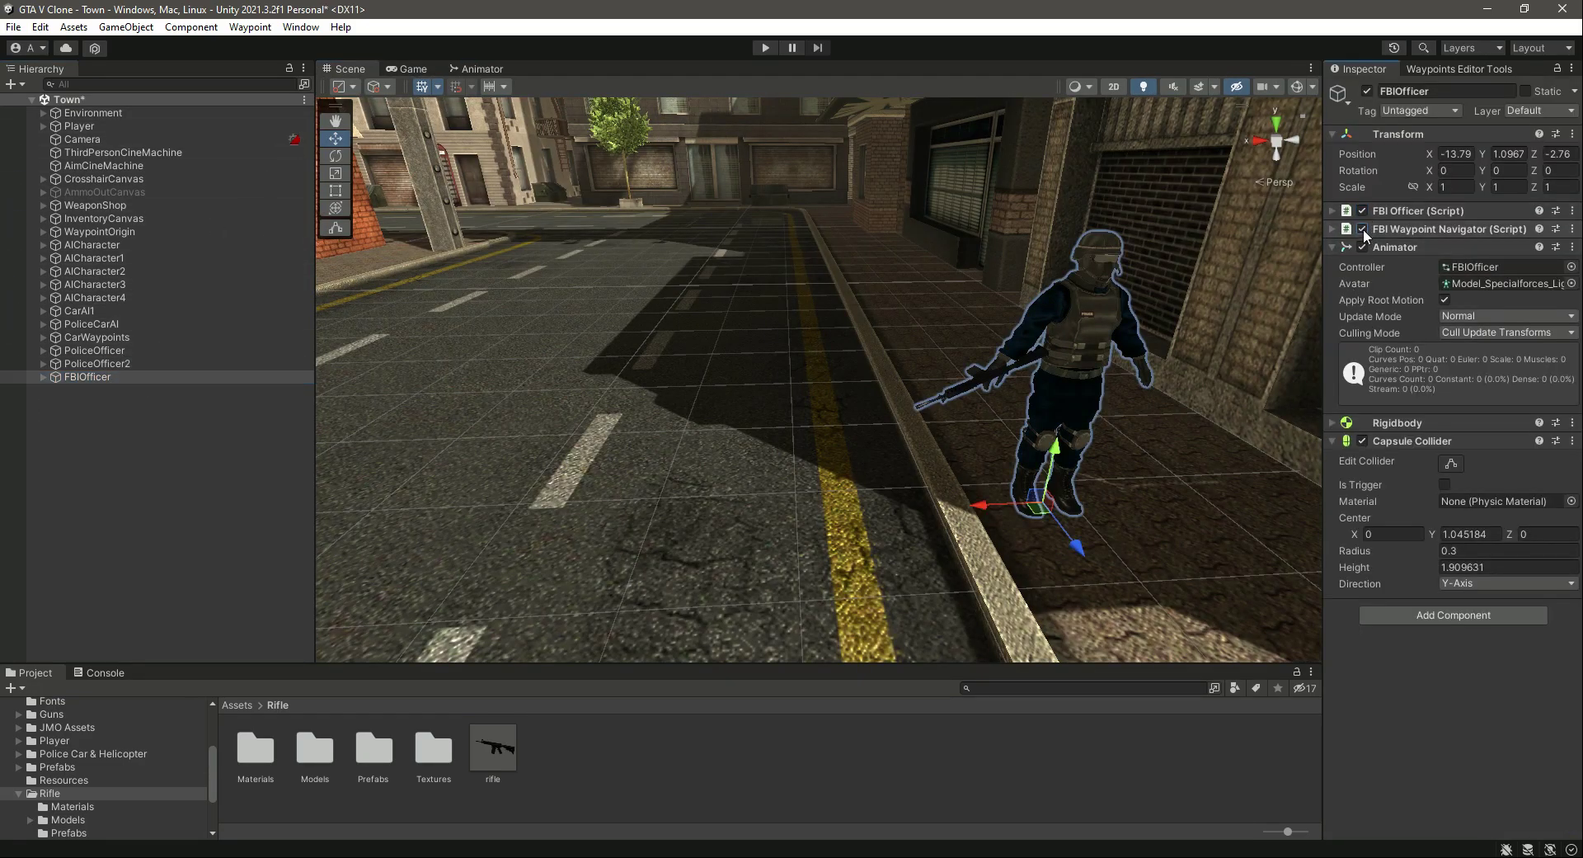
Step: Start play mode and maximize the Game view
{"action": "left_click", "coordinate": [758, 48]}
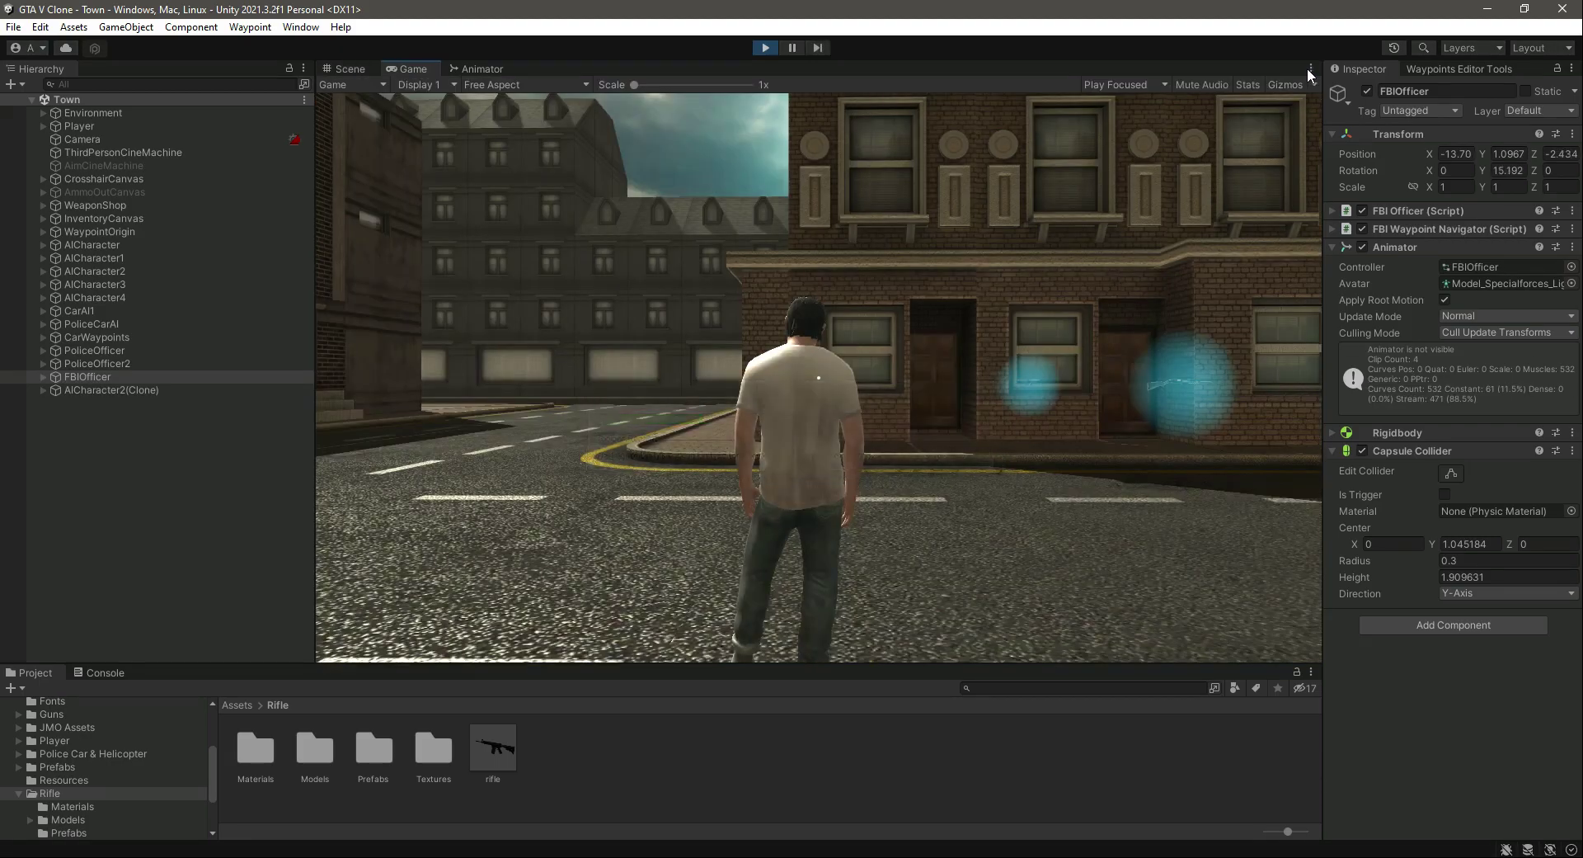
{"action": "left_click", "coordinate": [1311, 69]}
{"action": "left_click", "coordinate": [1353, 128]}
Step: Run the player through the town past FBIOfficer and PoliceOfficer2 to check their walking animations and carried rifles
{"action": "key", "text": "w"}
{"action": "key", "text": "d"}
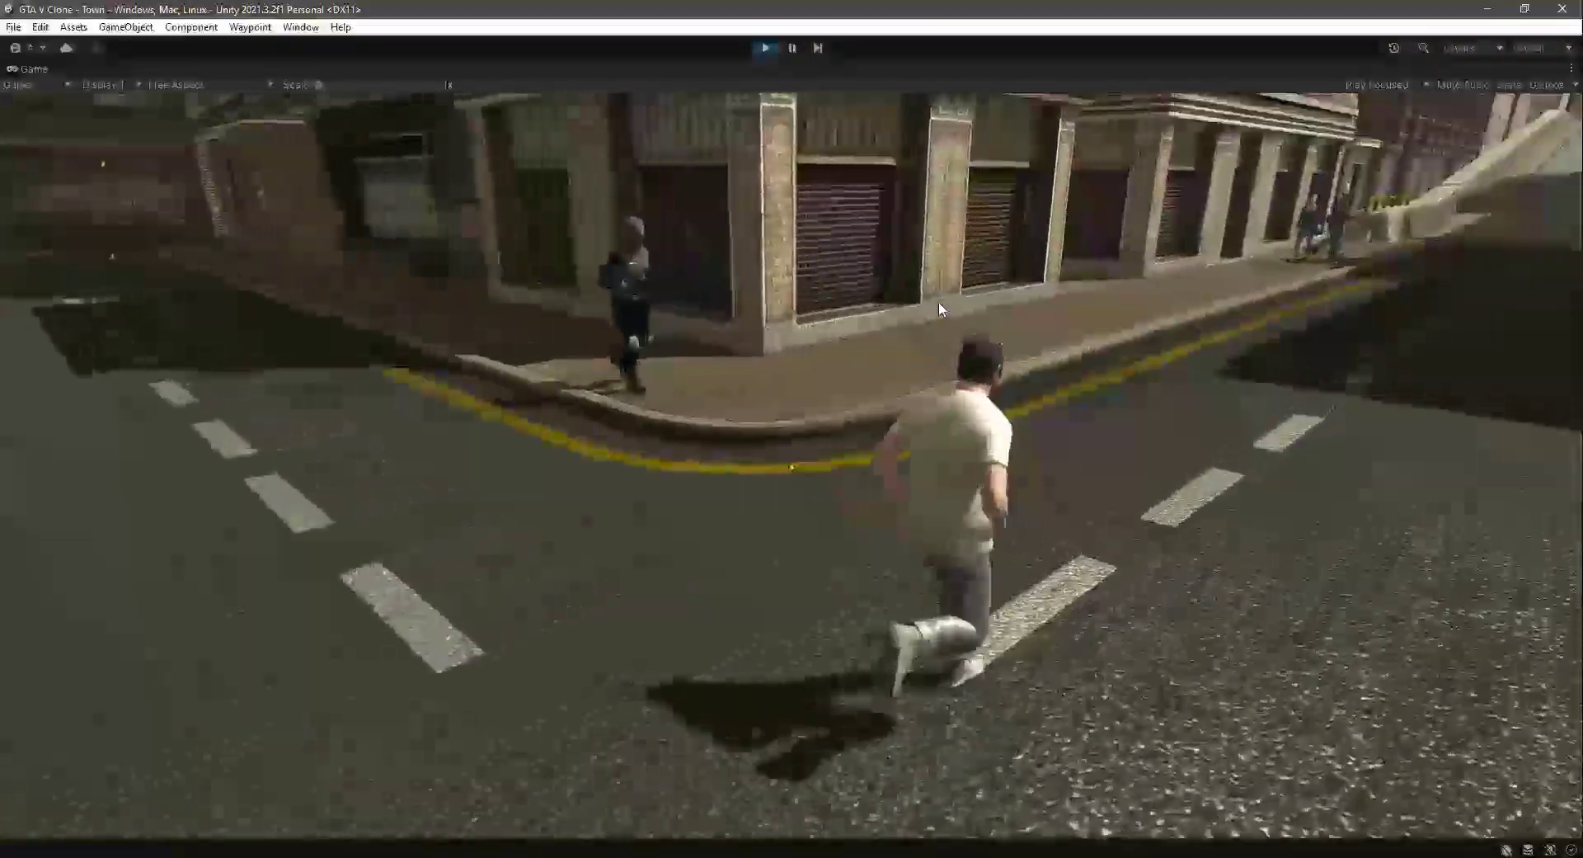
{"action": "key", "text": "w"}
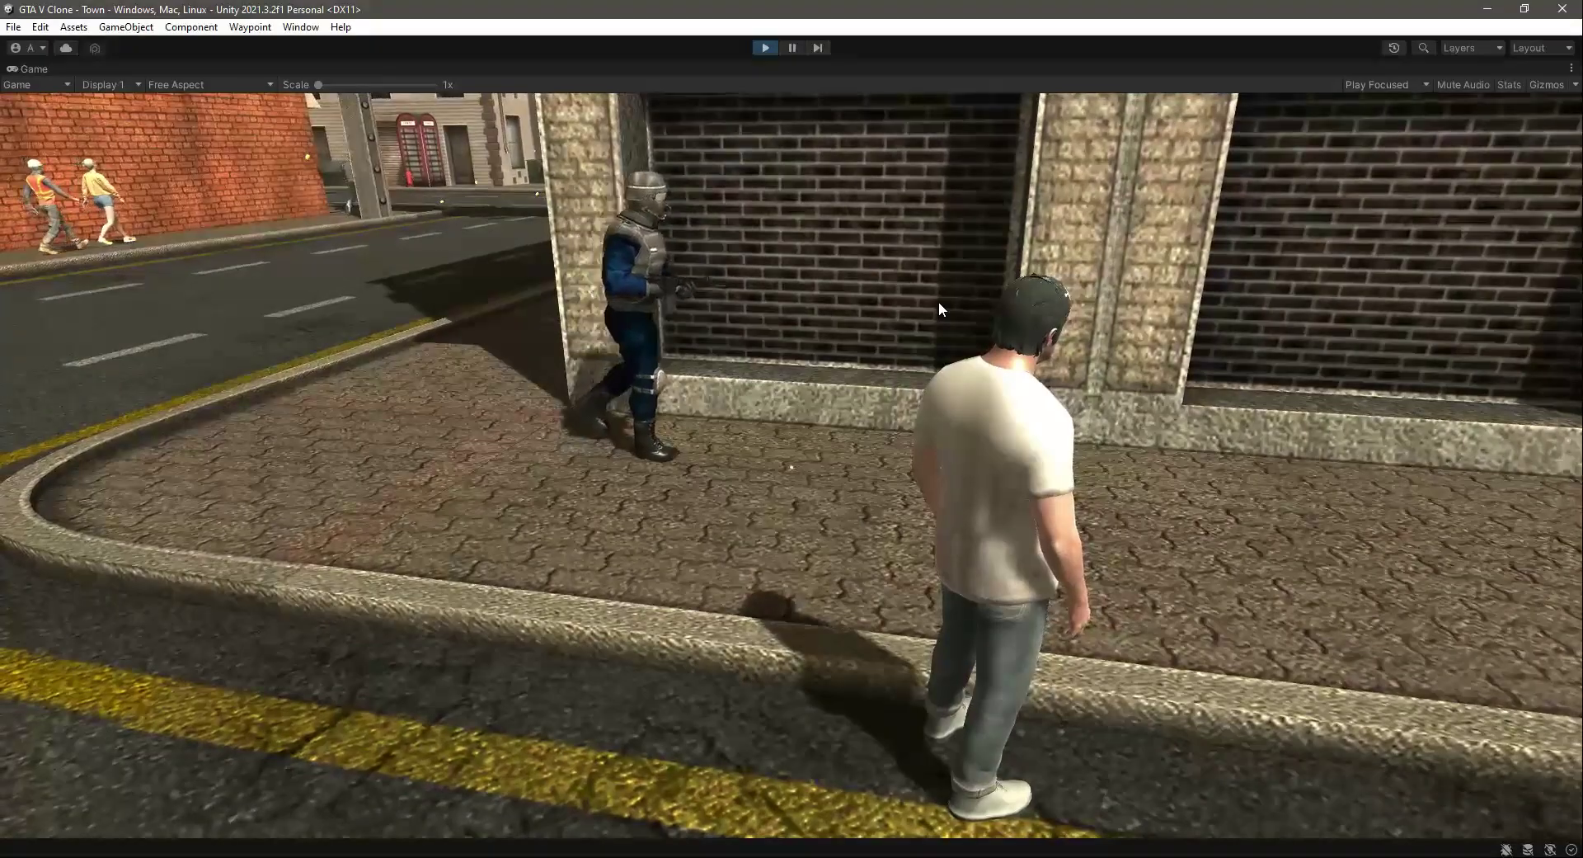
{"action": "key", "text": "w"}
{"action": "key", "text": "d"}
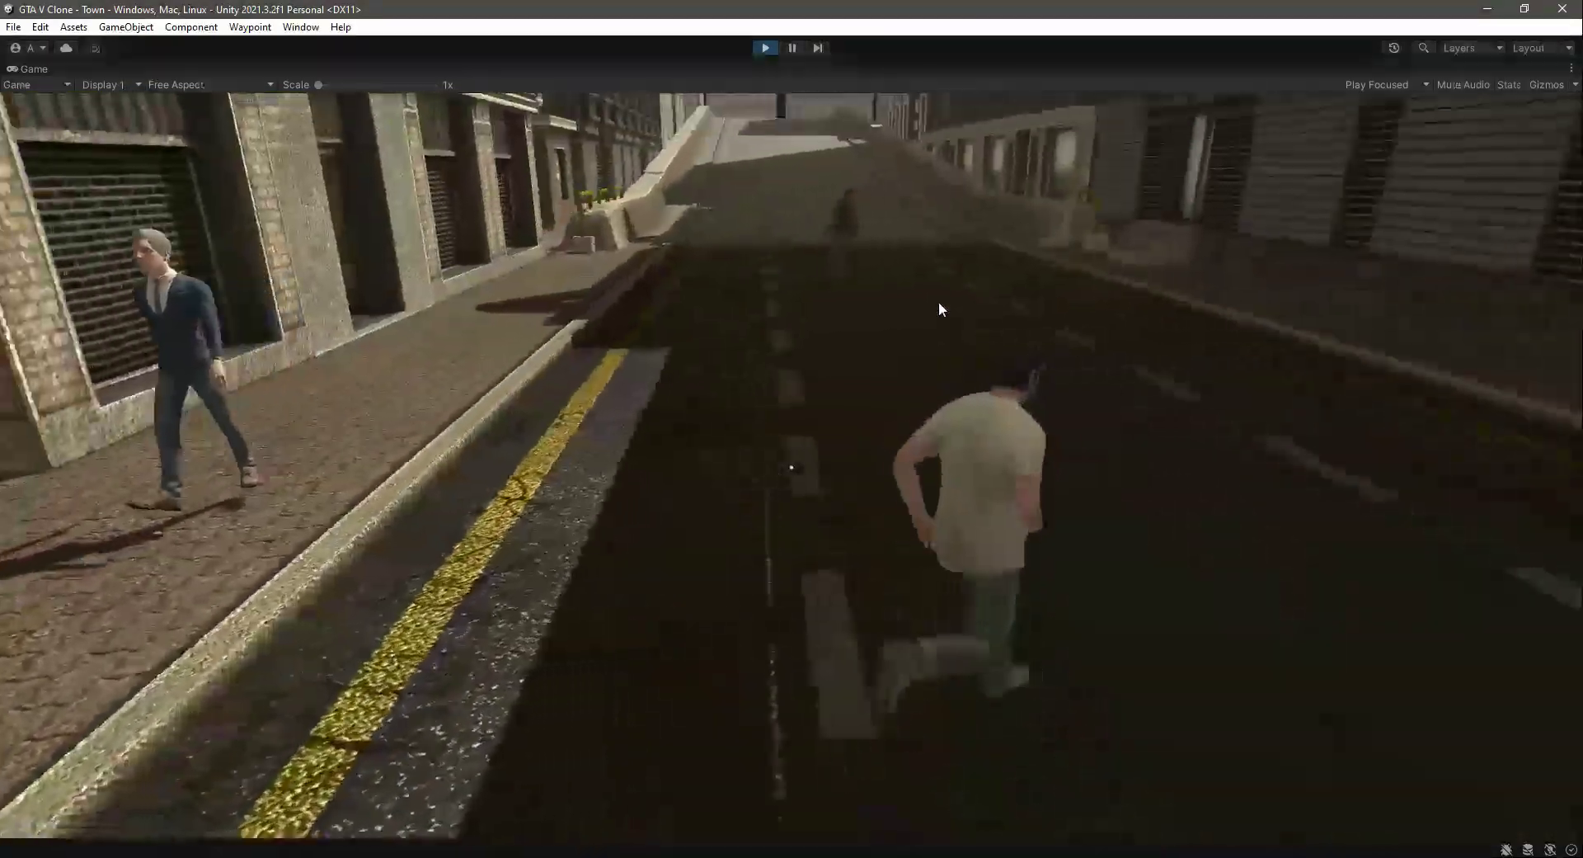
{"action": "key", "text": "w"}
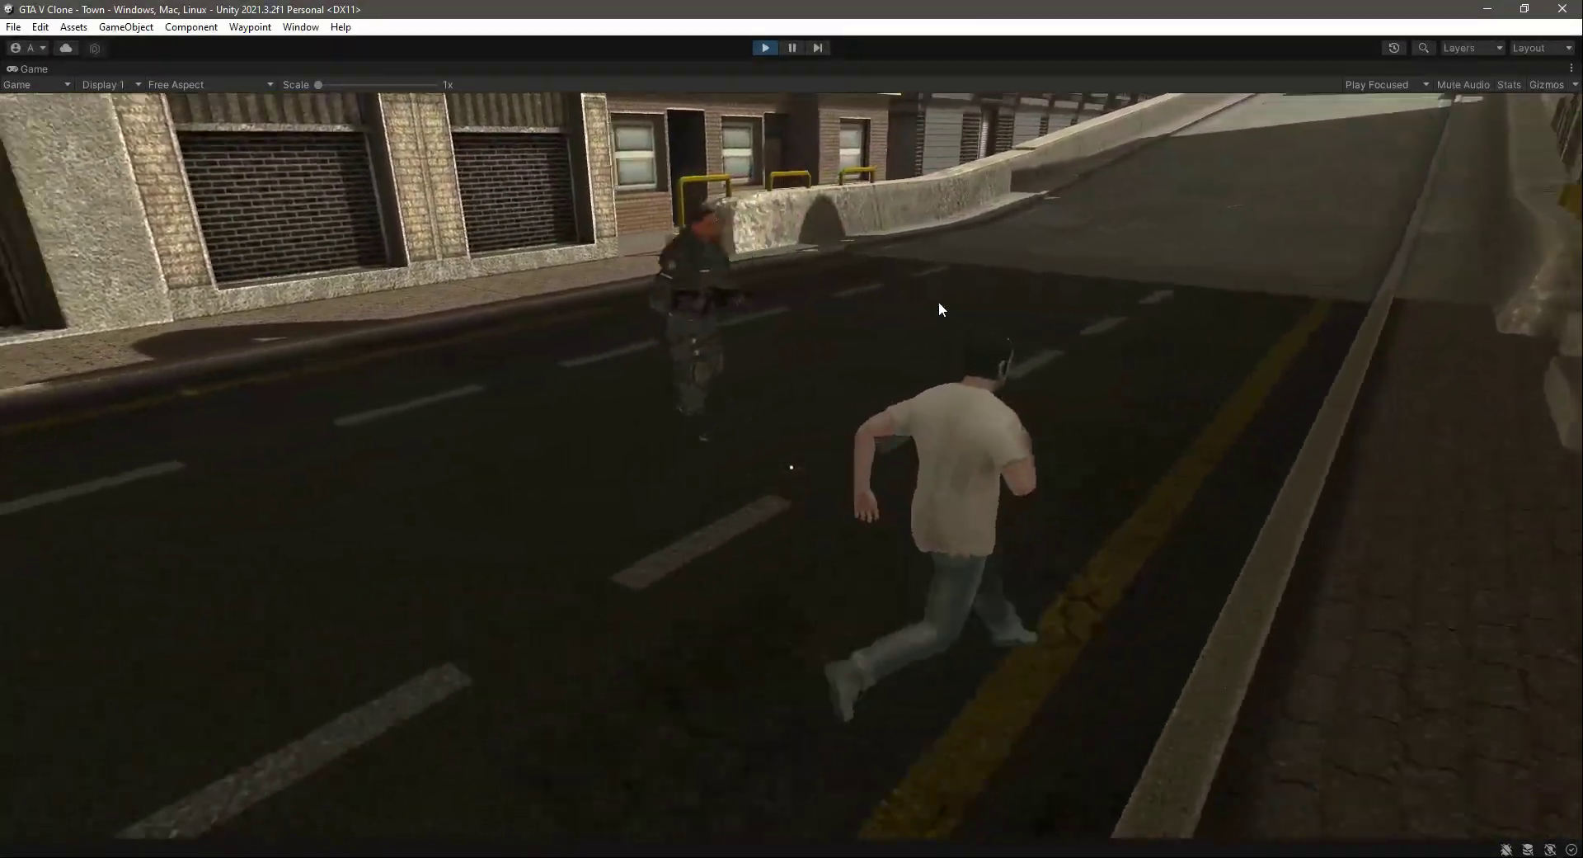
{"action": "key", "text": "w"}
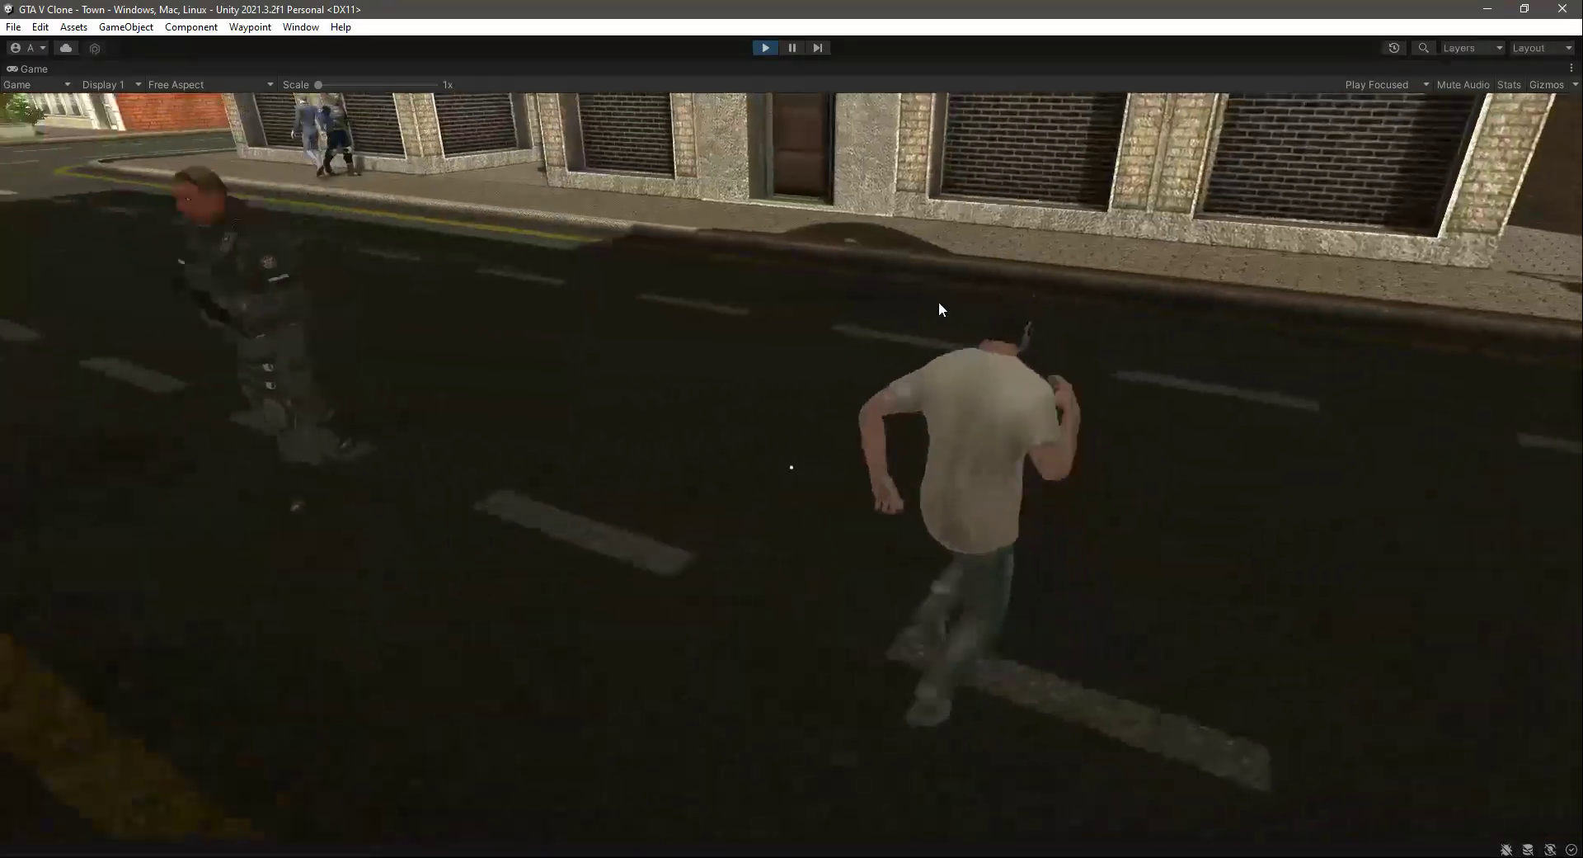
{"action": "key", "text": "d"}
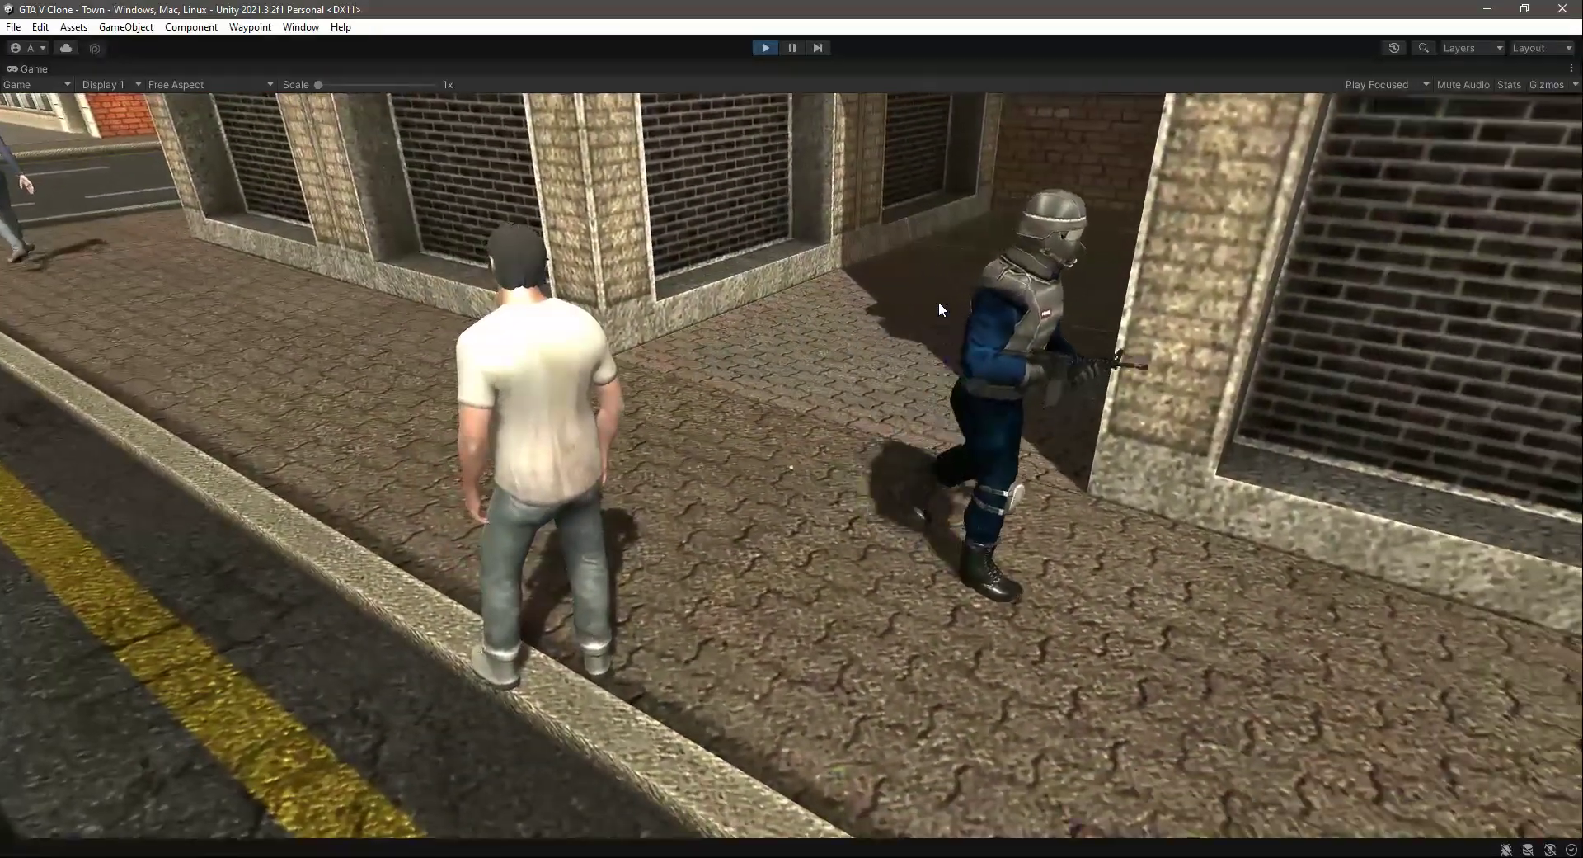
{"action": "key", "text": "w"}
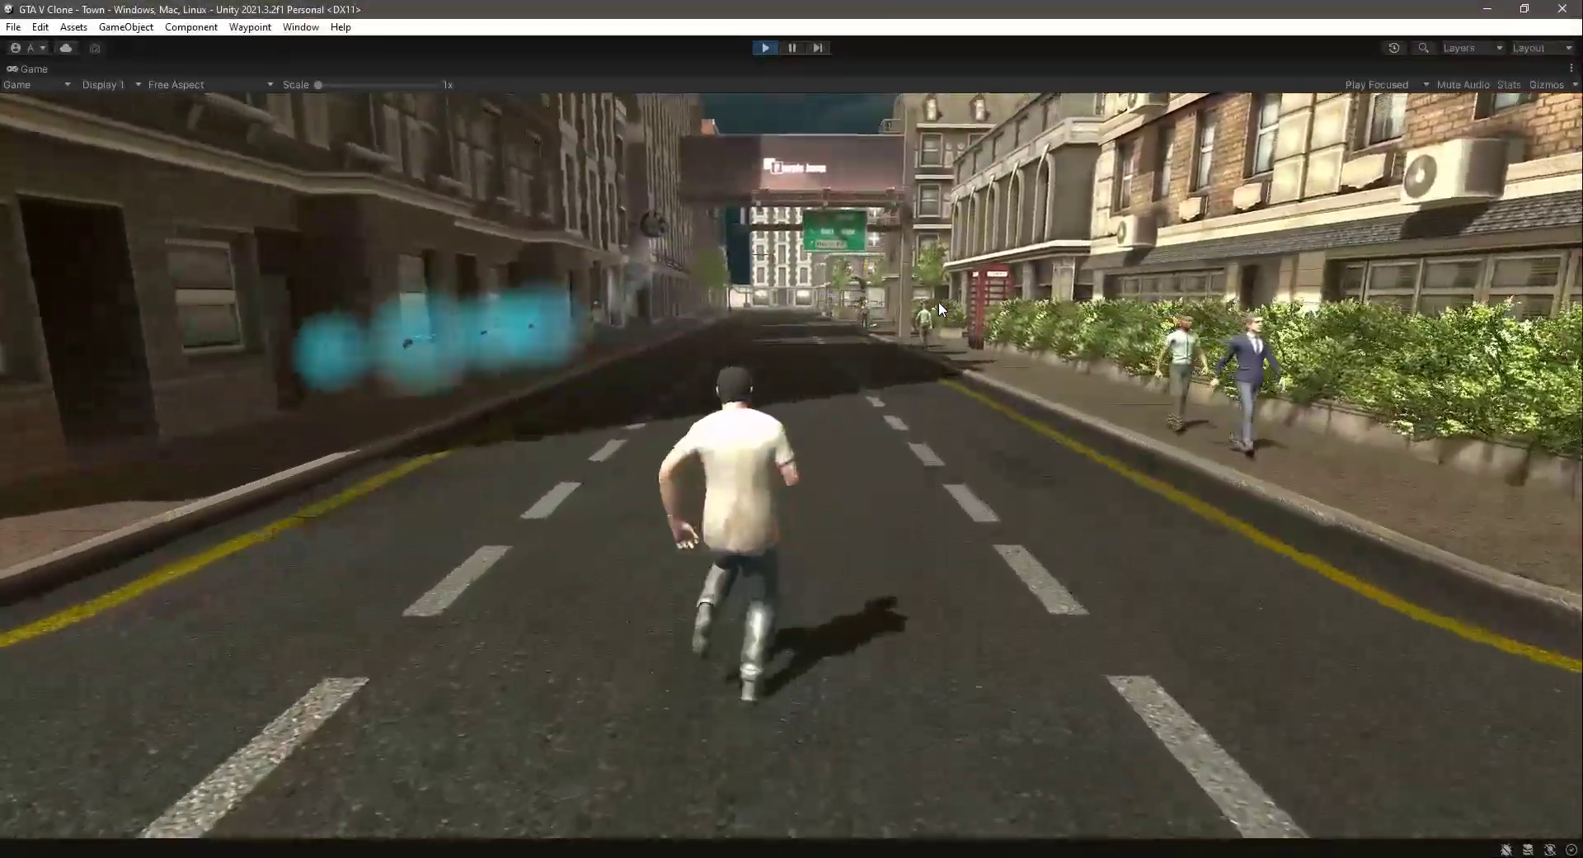
{"action": "key", "text": "w"}
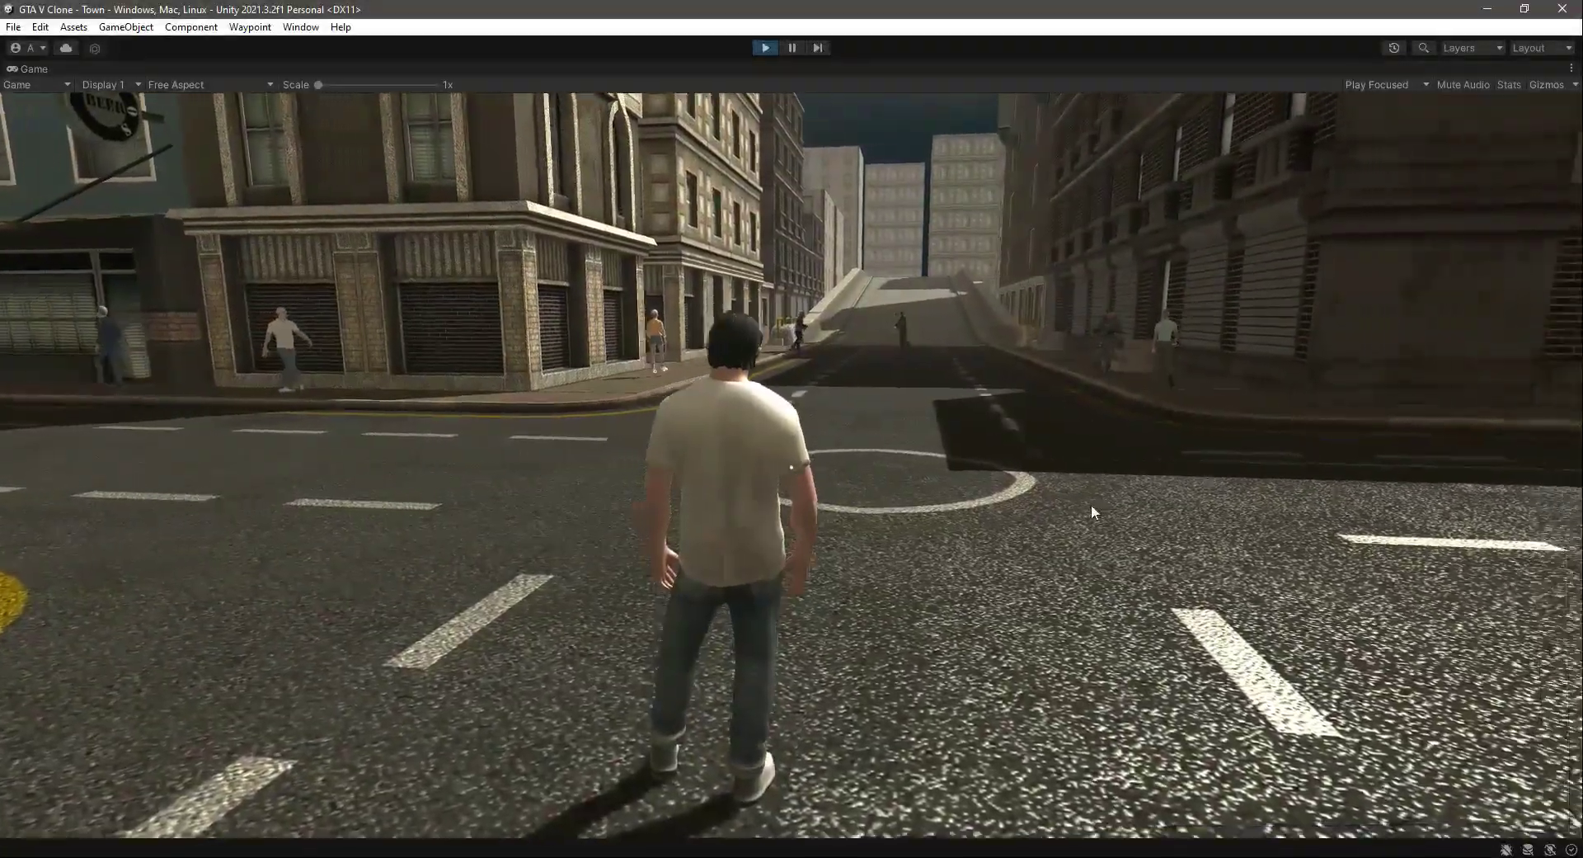
{"action": "left_click", "coordinate": [1091, 505]}
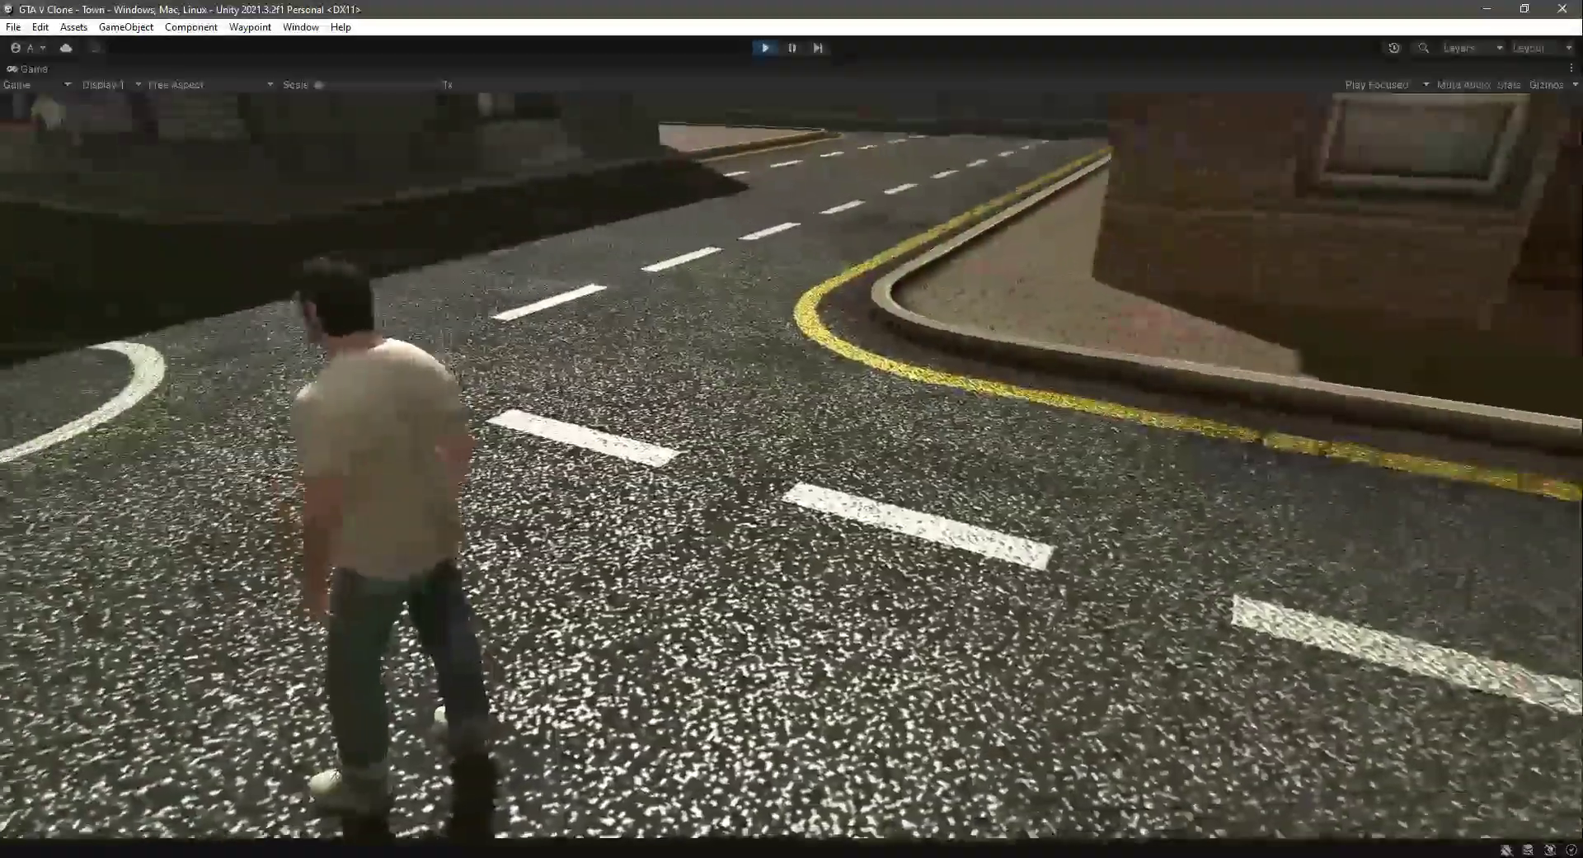